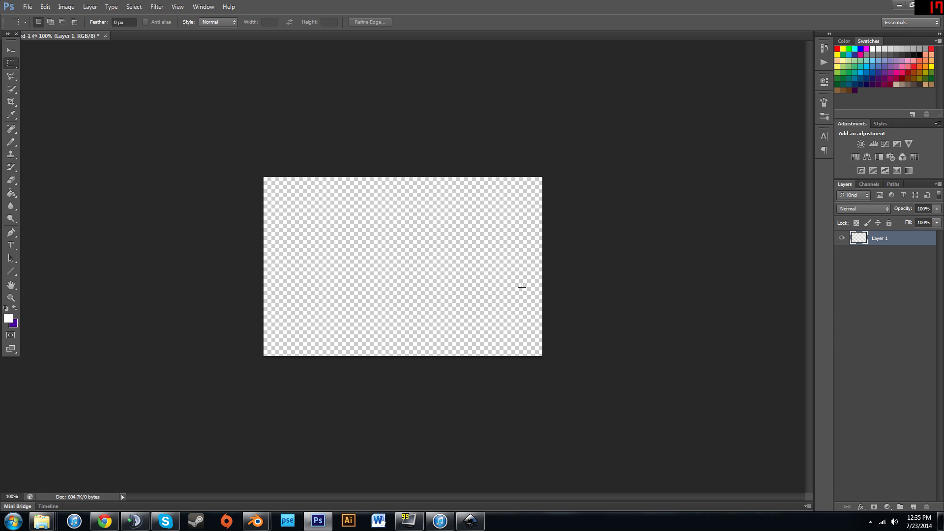
# Step: Paste the AX logo into the empty Layer 1
pyautogui.hotkey('ctrl', 'z')
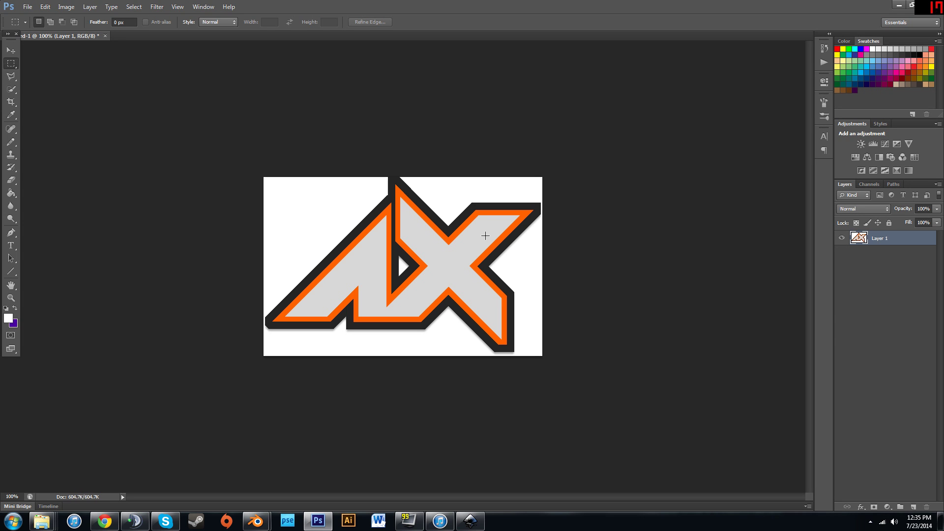
# Step: Desaturate the AX logo with Hue/Saturation, setting Saturation to -100
pyautogui.click(66, 7)
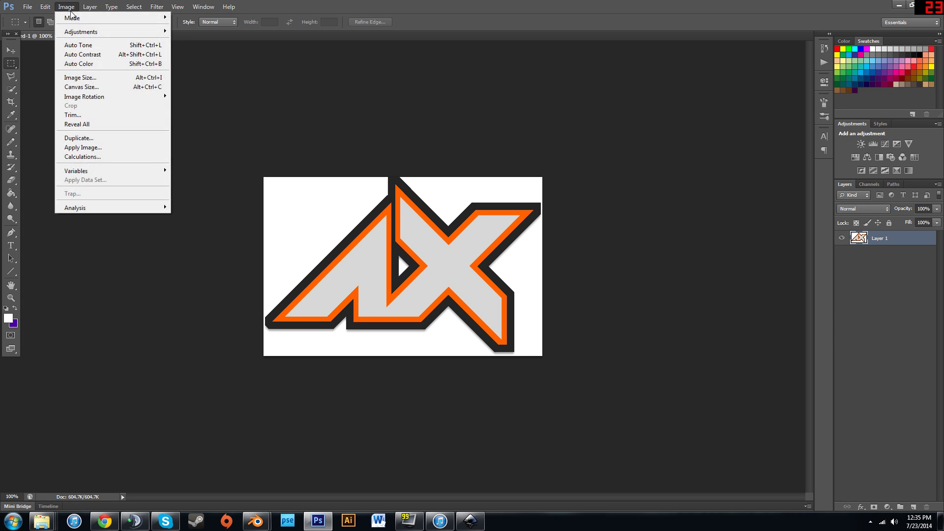
pyautogui.moveTo(164, 31)
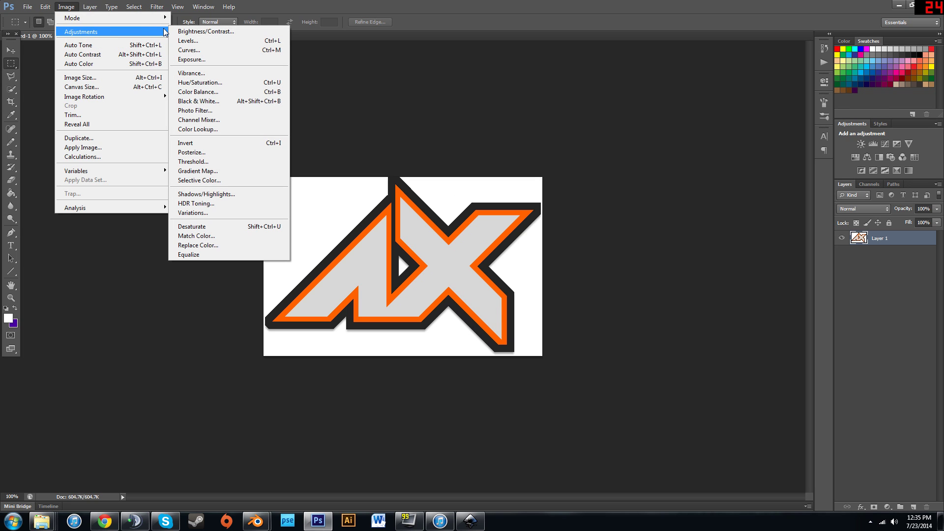
pyautogui.click(199, 82)
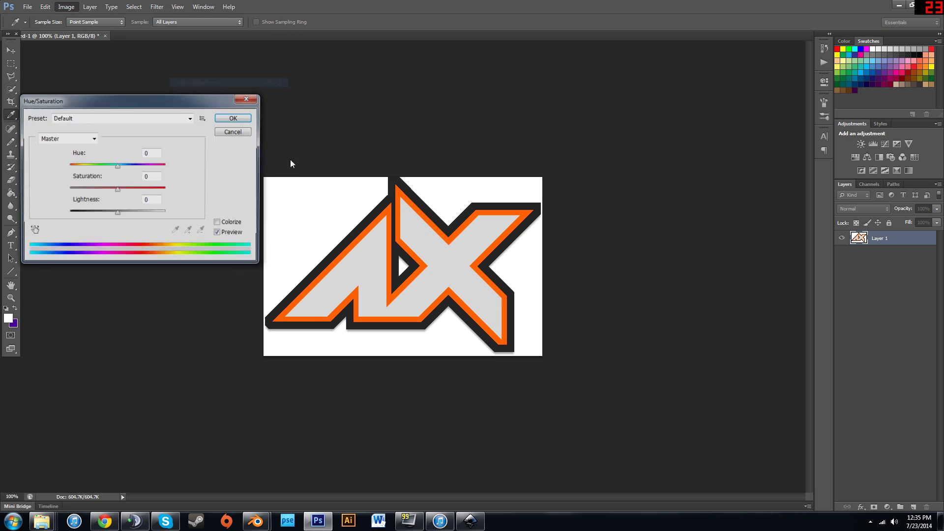
pyautogui.moveTo(119, 190); pyautogui.dragTo(67, 191)
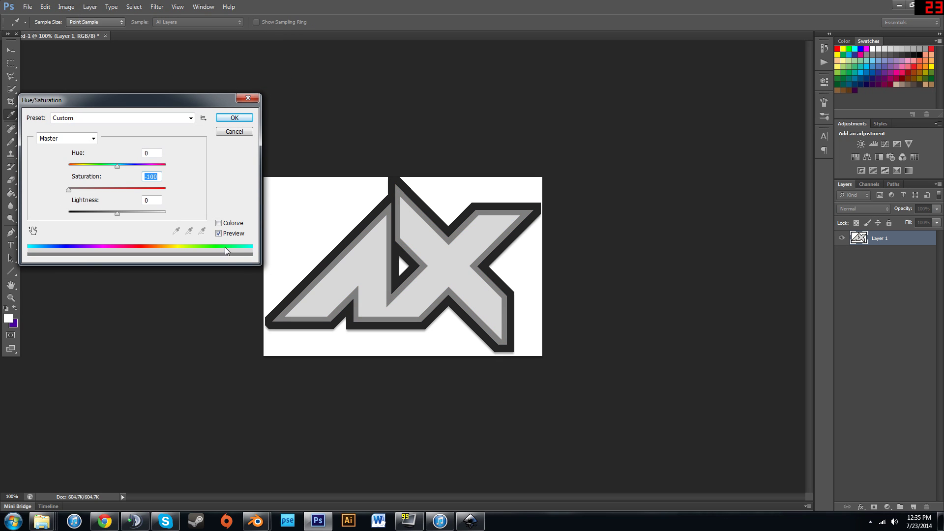
pyautogui.click(234, 118)
# Step: Save the greyscale logo as a PNG copy, replacing the existing Logo.png
pyautogui.press('m')
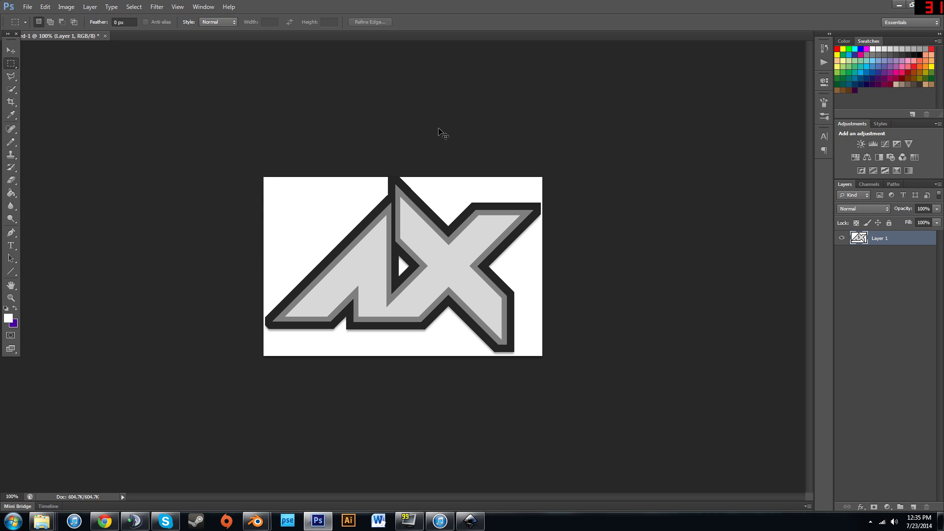
pyautogui.hotkey('ctrl', 'shift', 's')
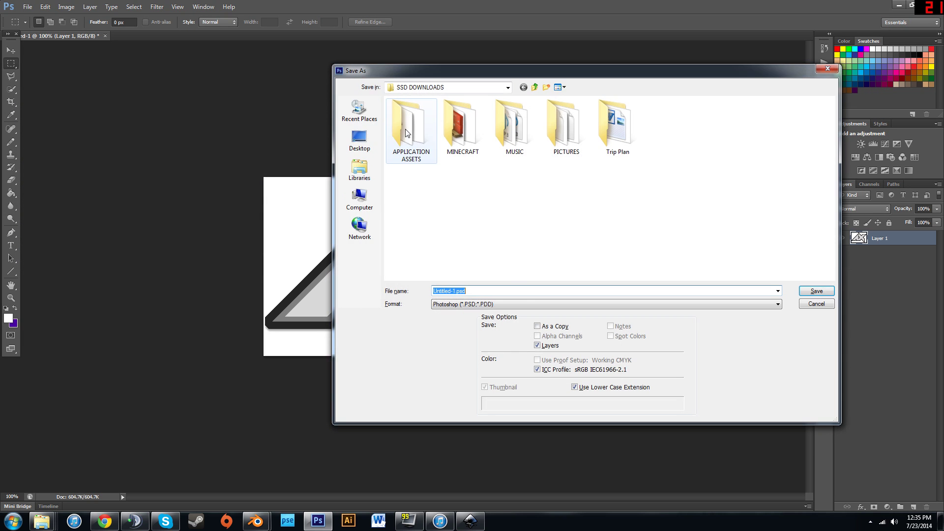
pyautogui.click(478, 307)
pyautogui.click(466, 416)
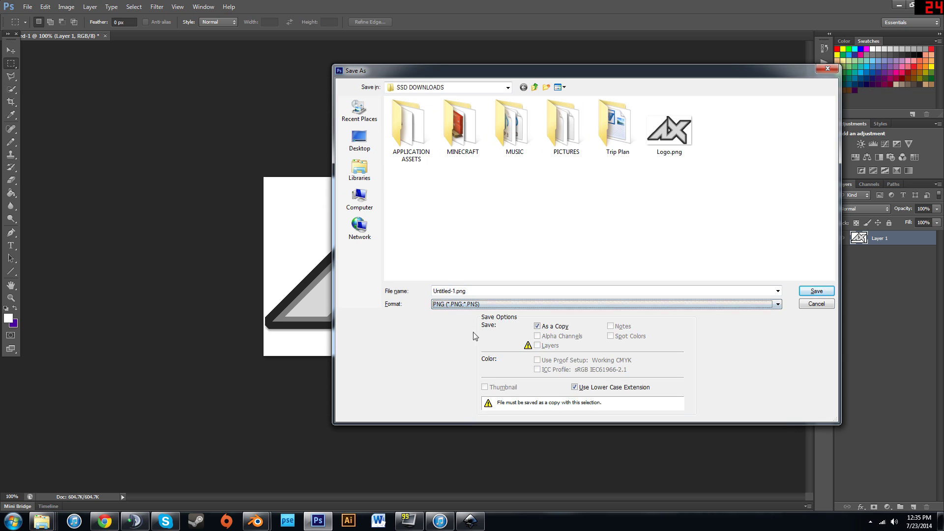
pyautogui.click(661, 141)
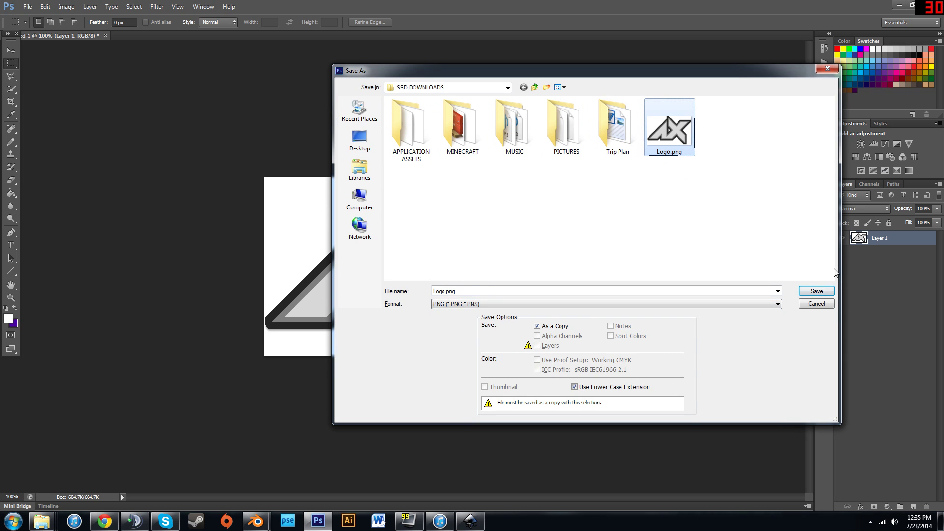
pyautogui.click(816, 291)
pyautogui.click(453, 197)
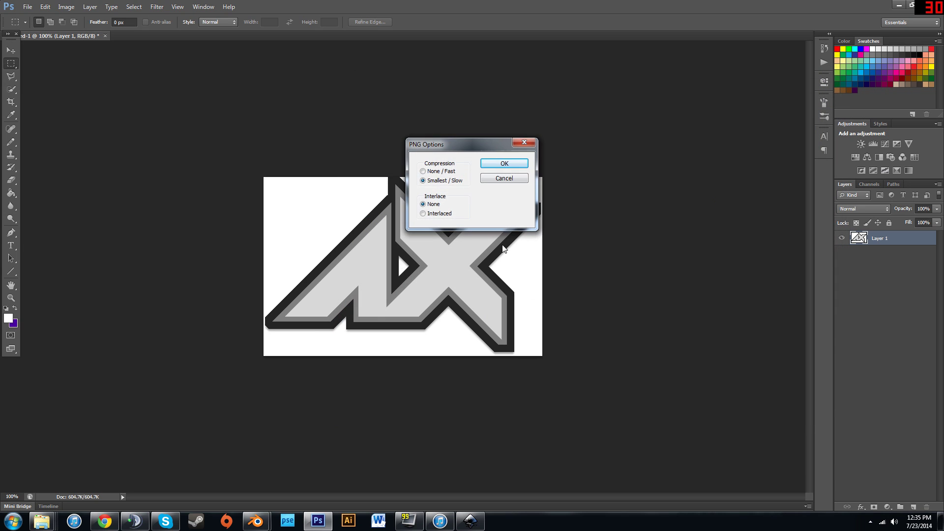
pyautogui.click(506, 162)
pyautogui.click(471, 521)
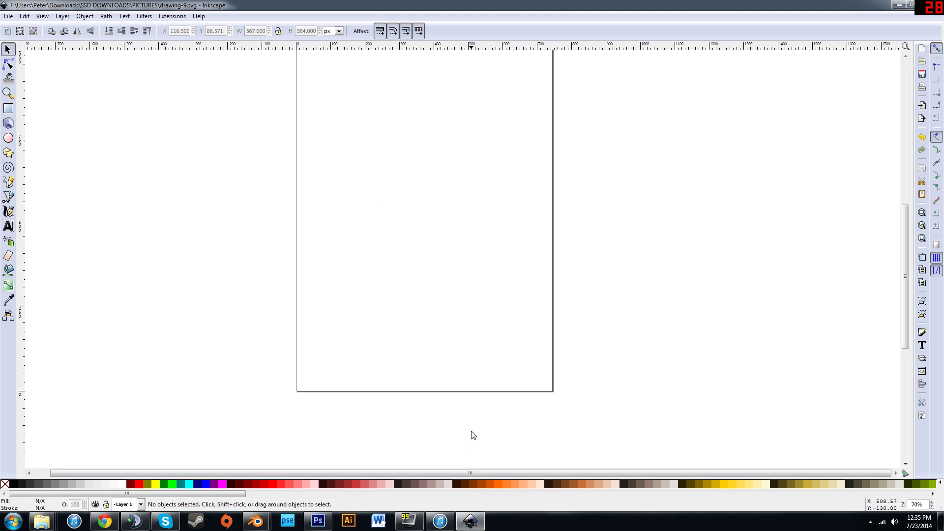
# Step: Import Logo.png into the Inkscape drawing as an embedded image on the lower page
pyautogui.moveTo(42, 520)
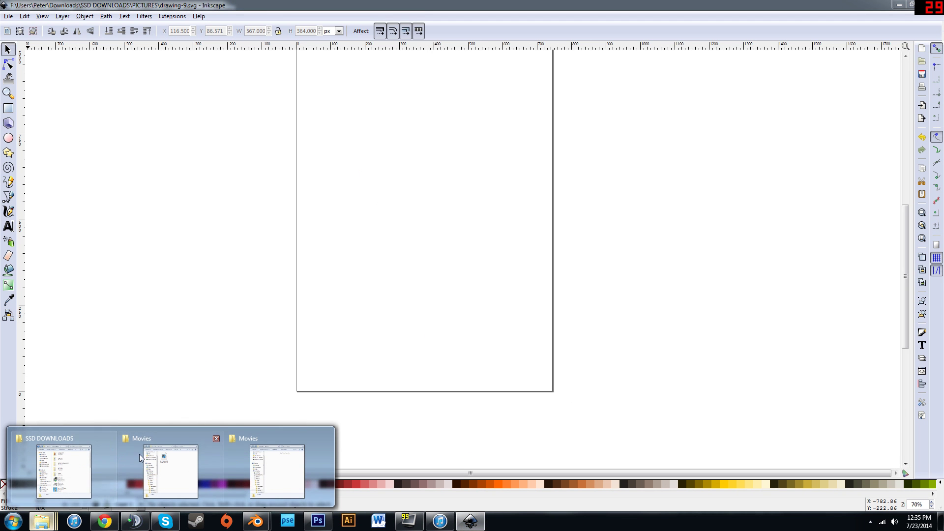
pyautogui.click(62, 460)
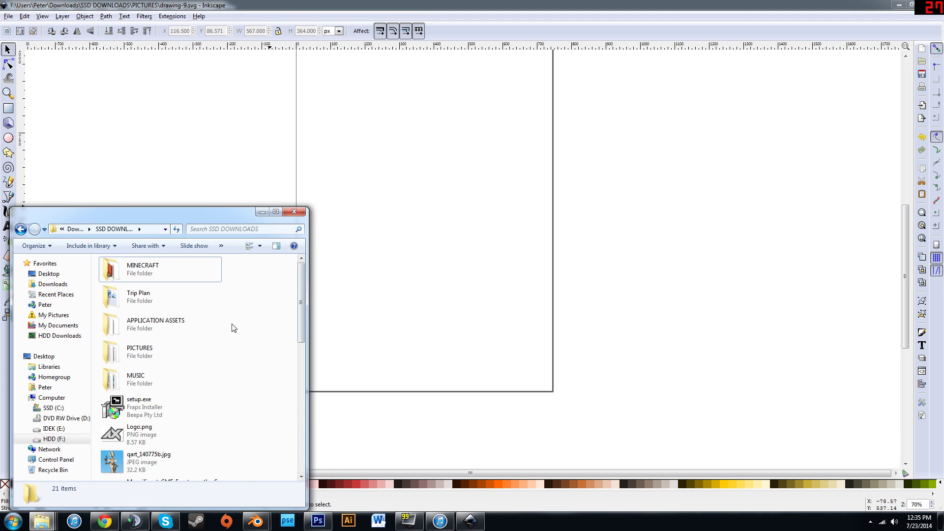
pyautogui.moveTo(140, 436); pyautogui.dragTo(470, 242)
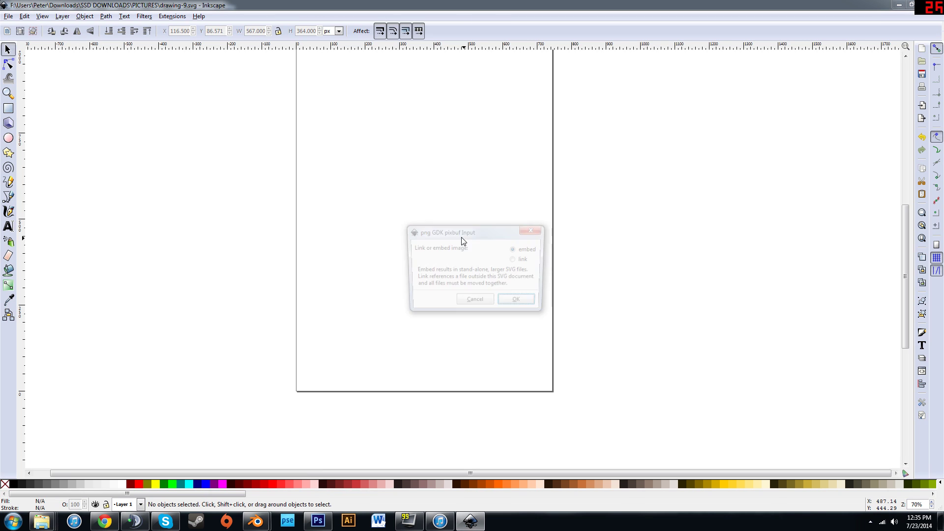
pyautogui.click(521, 304)
pyautogui.moveTo(560, 301); pyautogui.dragTo(460, 299)
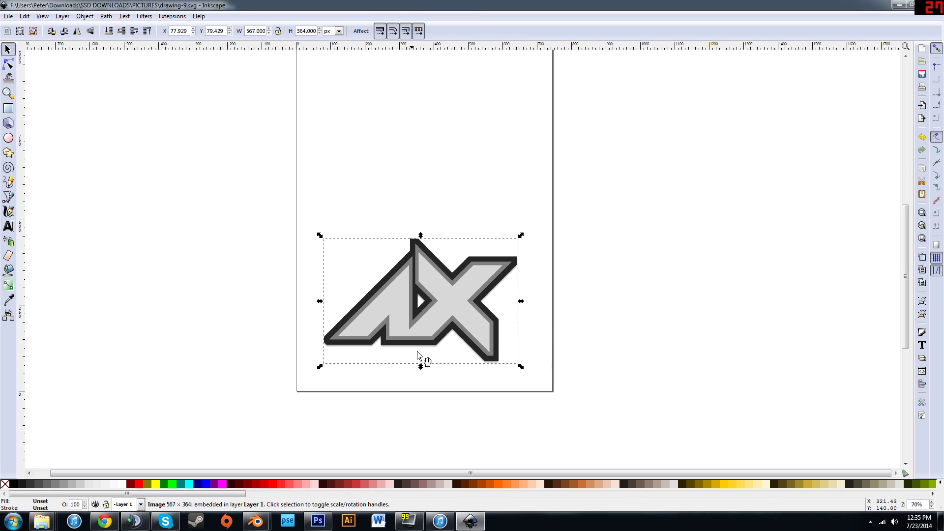
# Step: Zoom in and select the embedded AX logo image
pyautogui.scroll(1, 380, 133)
pyautogui.scroll(1, 381, 133)
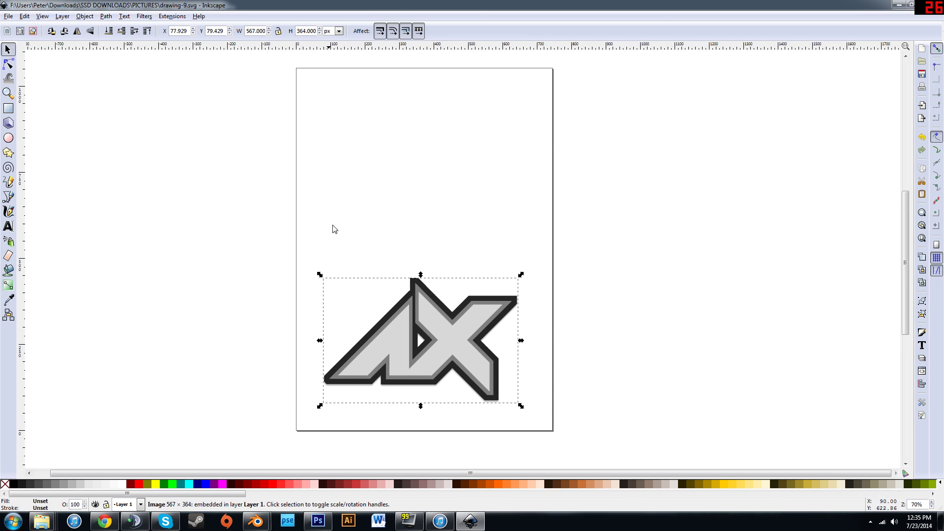
pyautogui.click(467, 207)
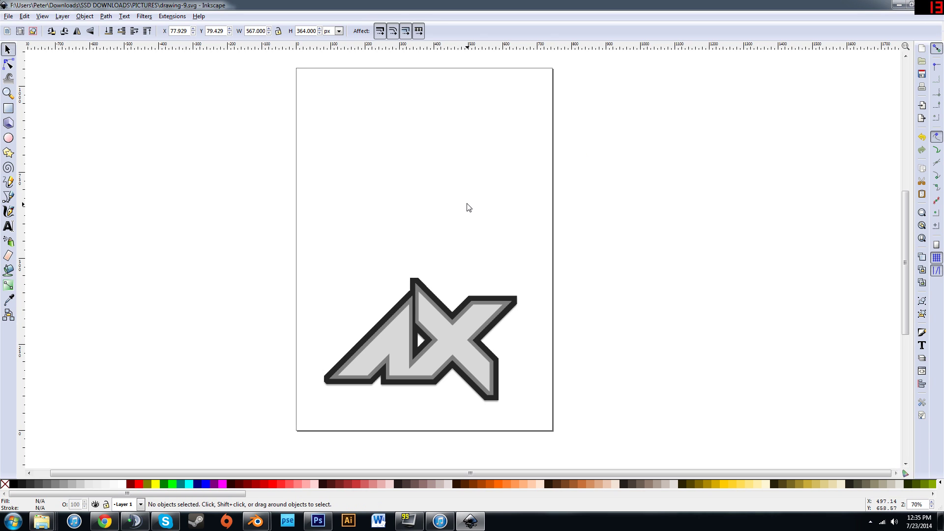
pyautogui.click(442, 327)
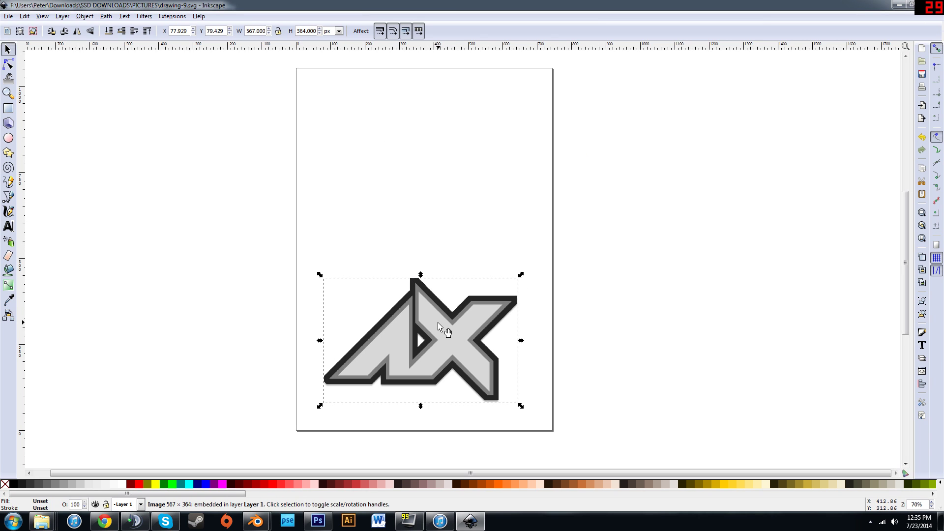
pyautogui.click(449, 206)
pyautogui.click(449, 323)
pyautogui.click(107, 17)
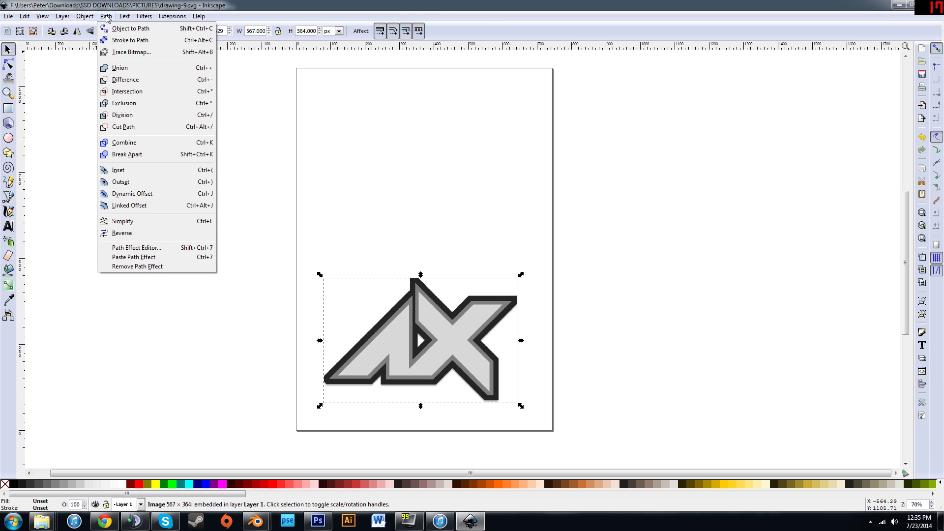
# Step: Trace the logo bitmap with brightness cutoff 0.450 into an 80-node path
pyautogui.click(123, 52)
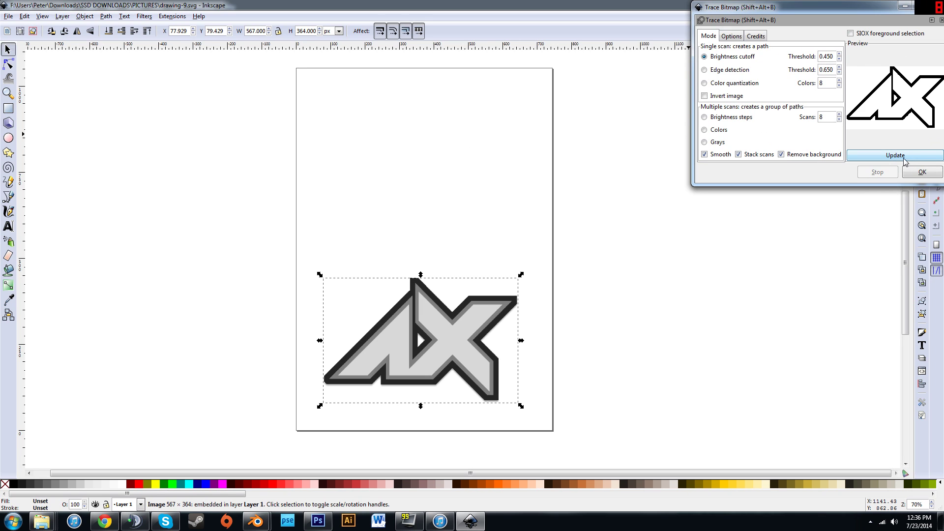
pyautogui.click(920, 172)
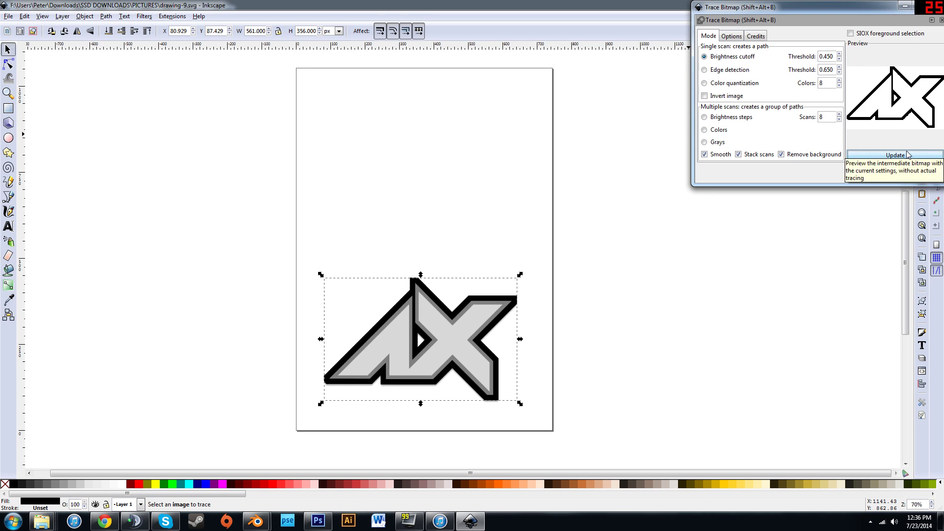
pyautogui.moveTo(887, 6); pyautogui.dragTo(744, 8)
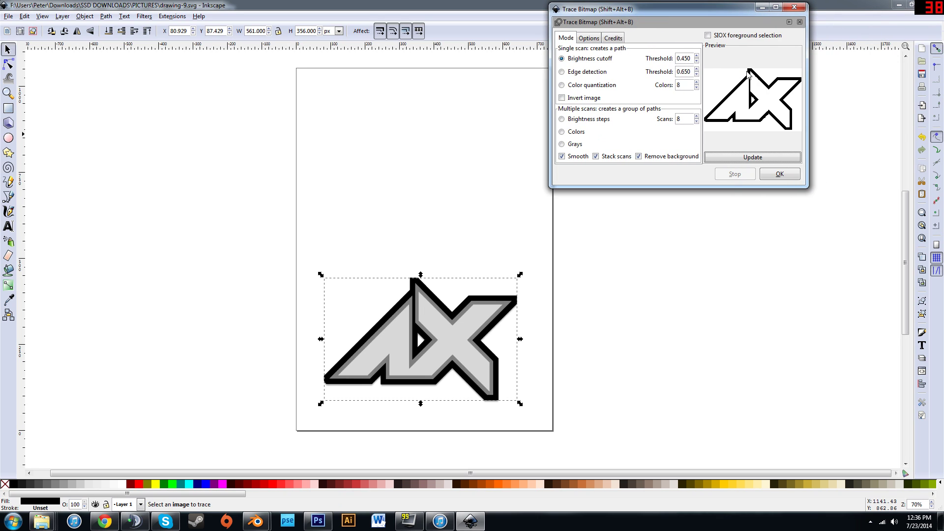
pyautogui.click(795, 7)
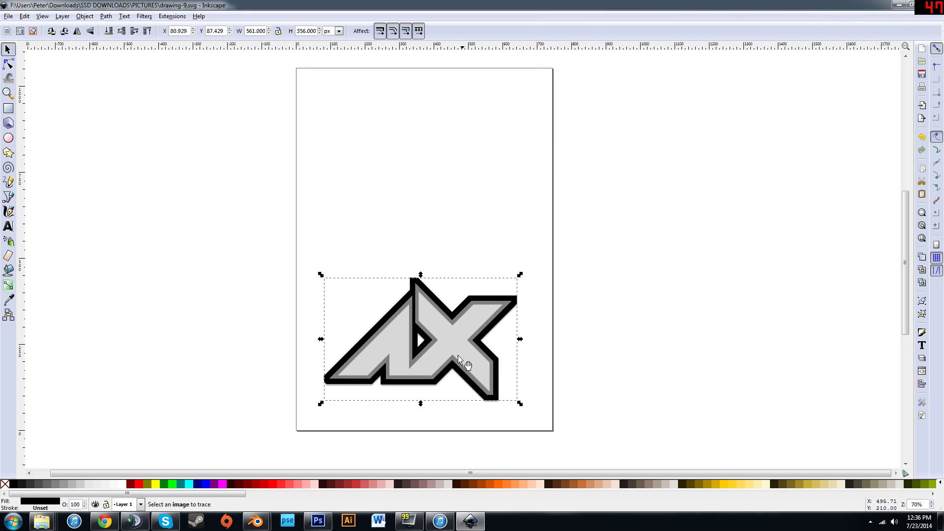
pyautogui.click(9, 16)
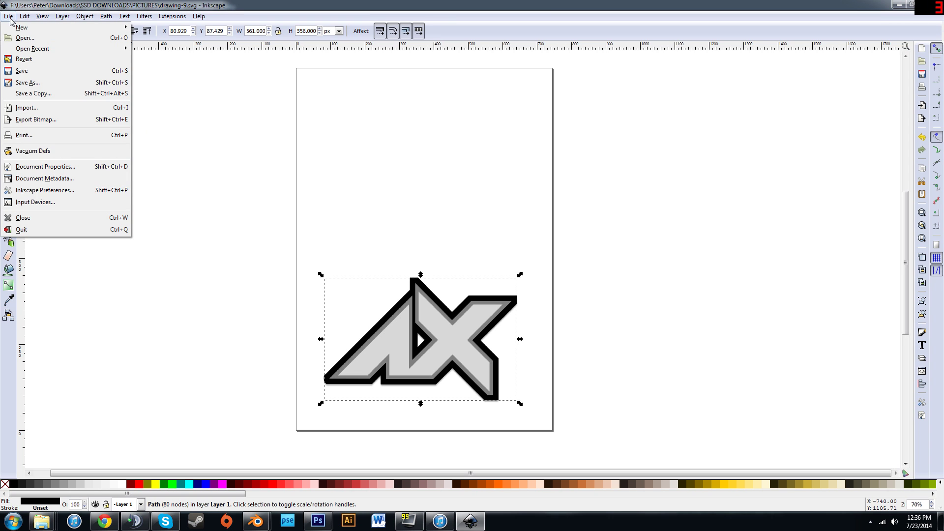
# Step: Overwrite drawing-9.svg in the PICTURES folder as an Inkscape SVG
pyautogui.click(28, 82)
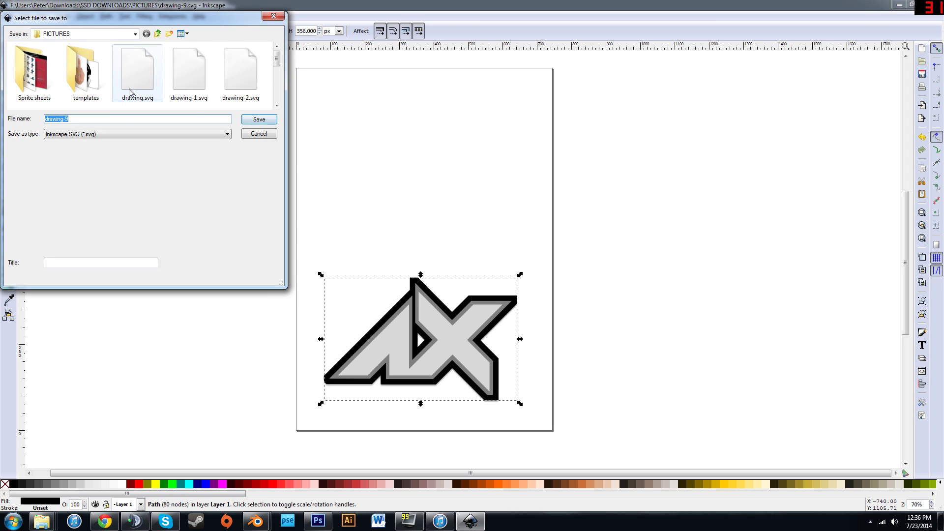
pyautogui.moveTo(277, 60); pyautogui.dragTo(279, 106)
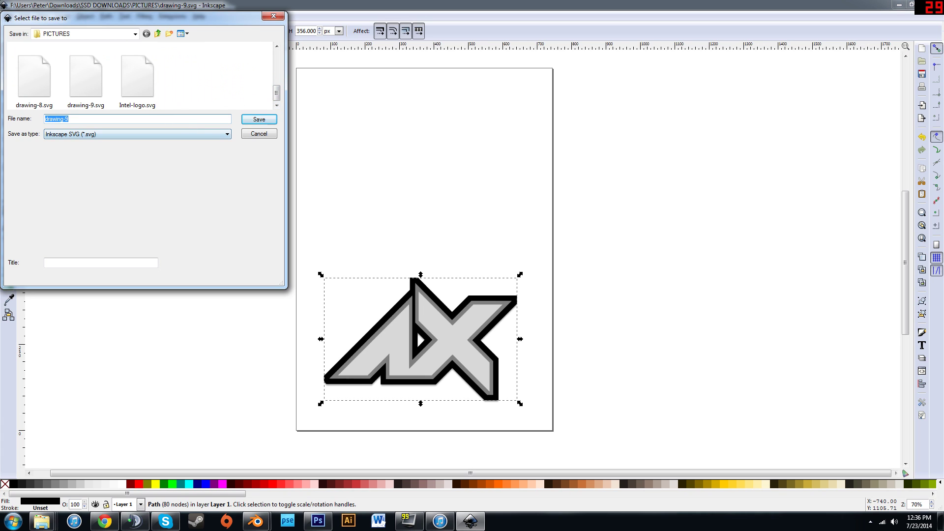
pyautogui.click(84, 81)
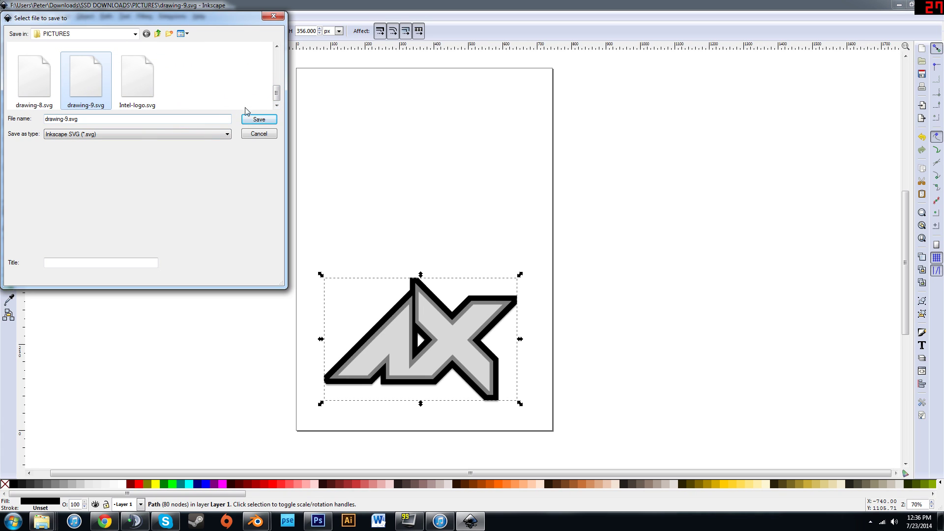
pyautogui.click(172, 136)
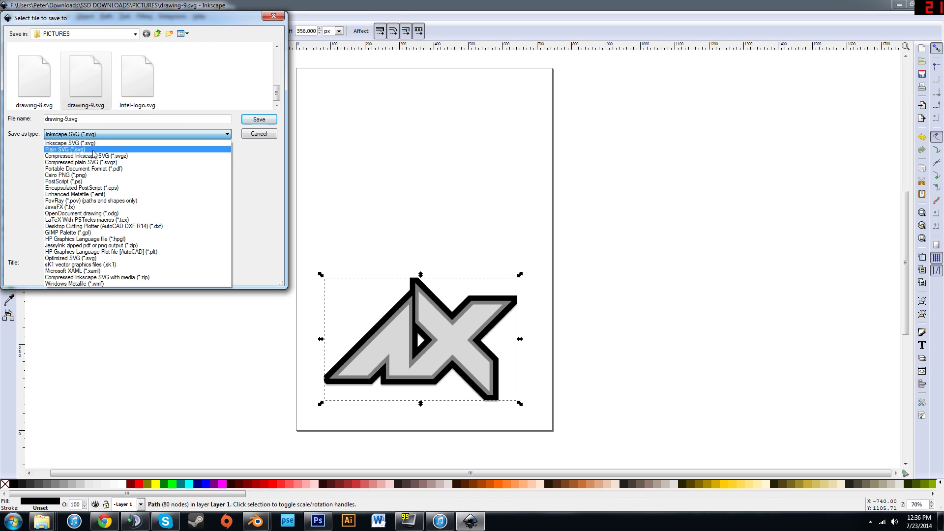
pyautogui.click(225, 136)
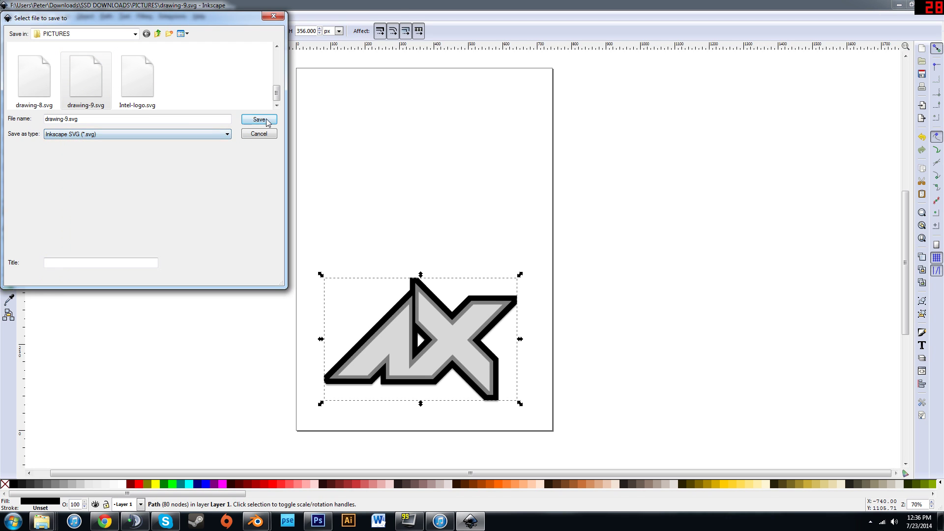
pyautogui.click(264, 121)
pyautogui.click(538, 301)
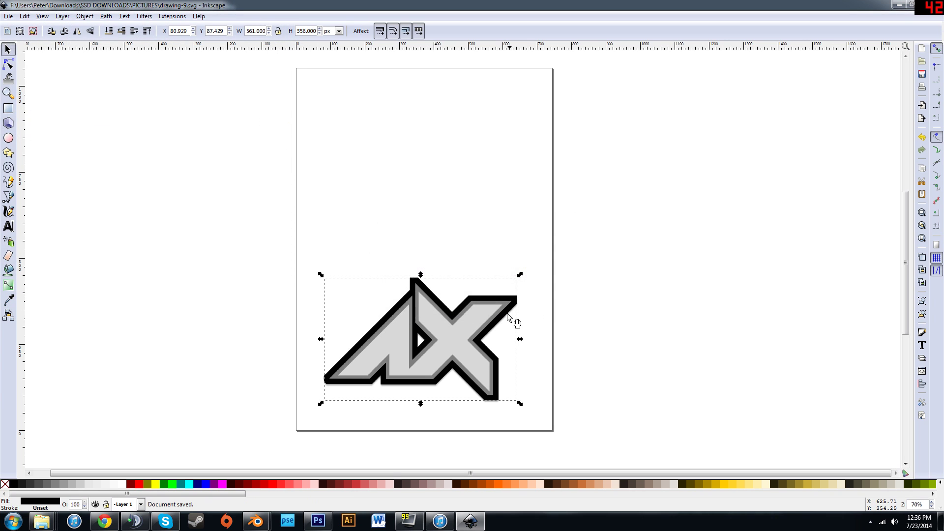
# Step: In Blender, delete the default cube and turn on Screencast Keys
pyautogui.moveTo(255, 520)
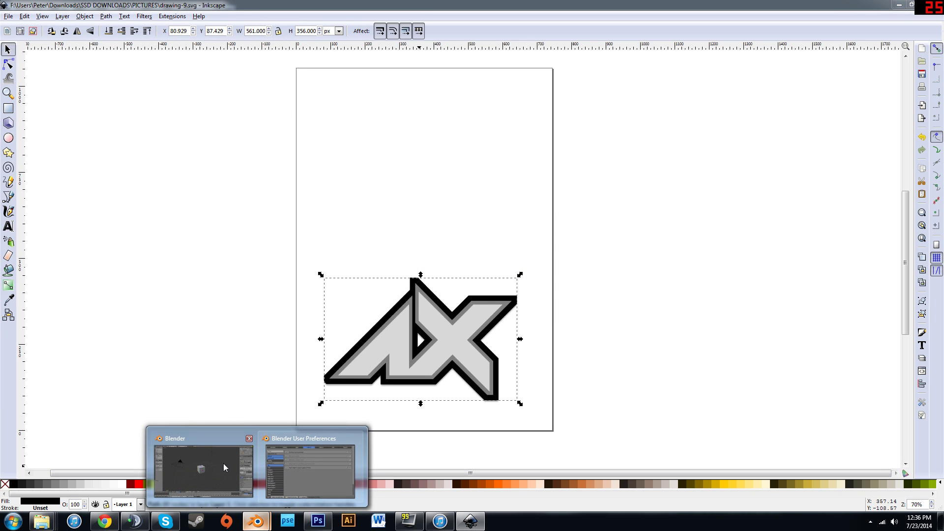
pyautogui.click(236, 471)
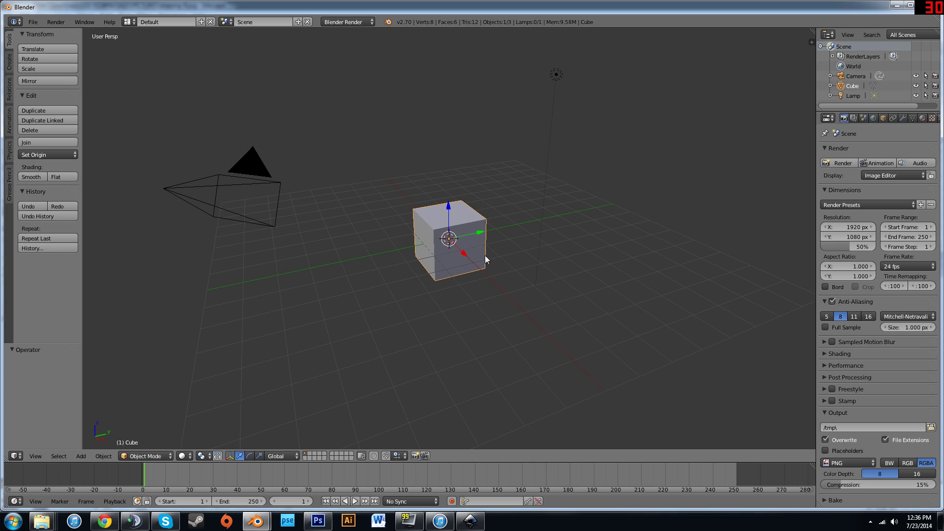
pyautogui.press('x')
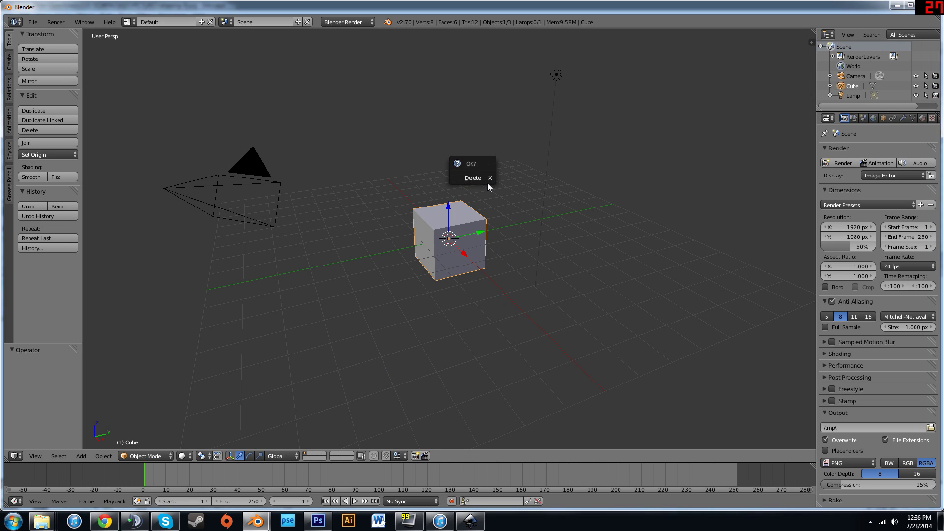
pyautogui.click(486, 179)
pyautogui.press('n')
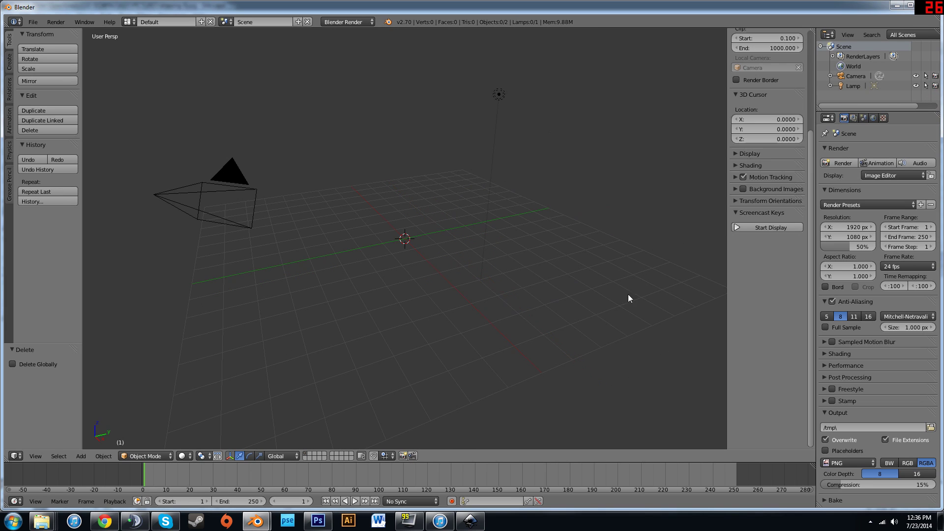
pyautogui.click(760, 227)
pyautogui.press('n')
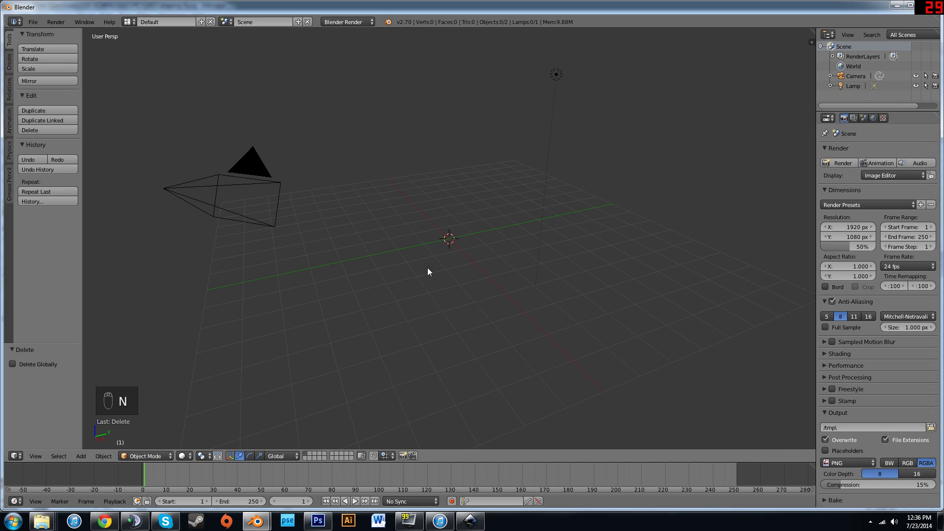
# Step: Import drawing-9.svg as a curve and pan the view to the logo
pyautogui.click(35, 22)
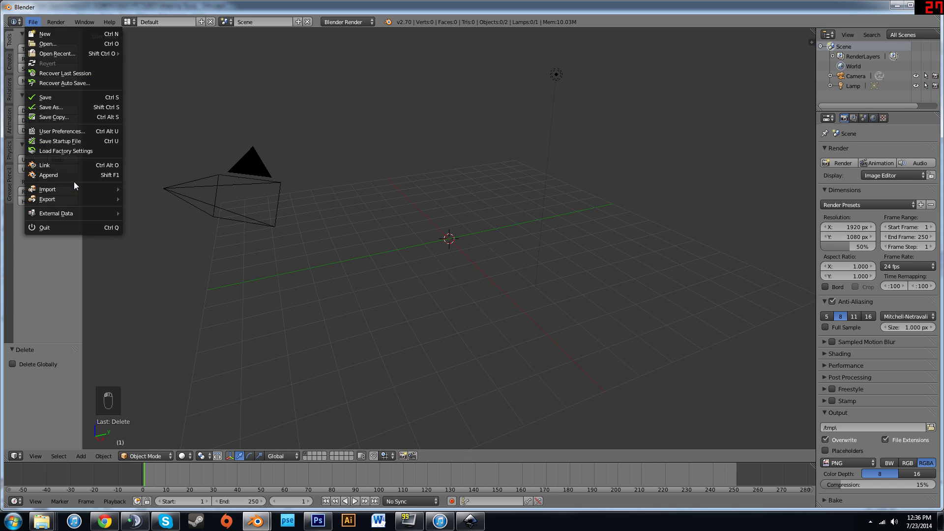
pyautogui.moveTo(108, 188)
pyautogui.click(167, 206)
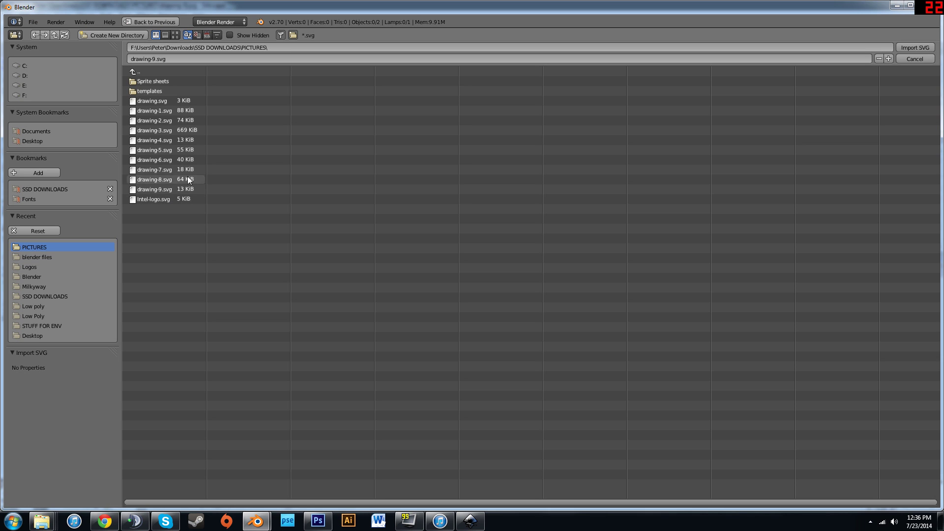
pyautogui.doubleClick(154, 189)
pyautogui.scroll(3, 453, 220)
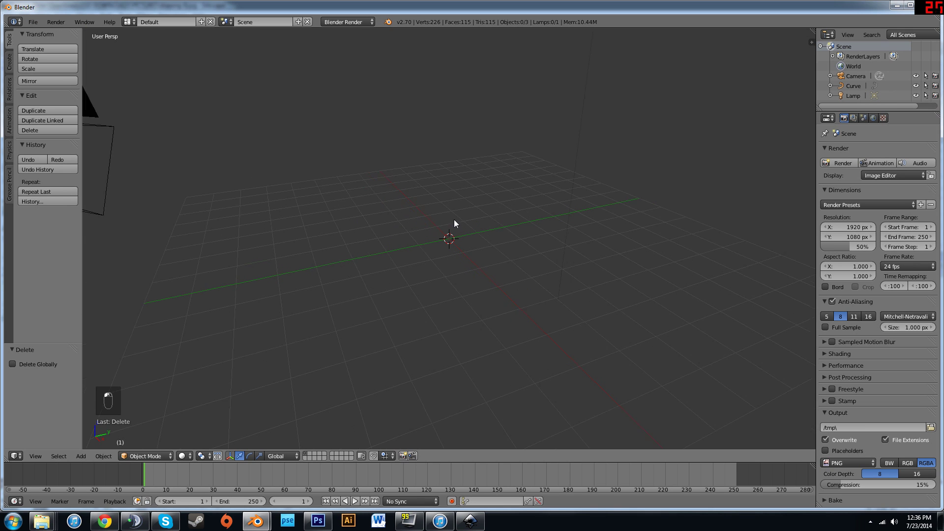
pyautogui.scroll(4, 489, 272)
pyautogui.keyDown('shift'); pyautogui.moveTo(500, 243); pyautogui.dragTo(449, 228, button='middle'); pyautogui.keyUp('shift')
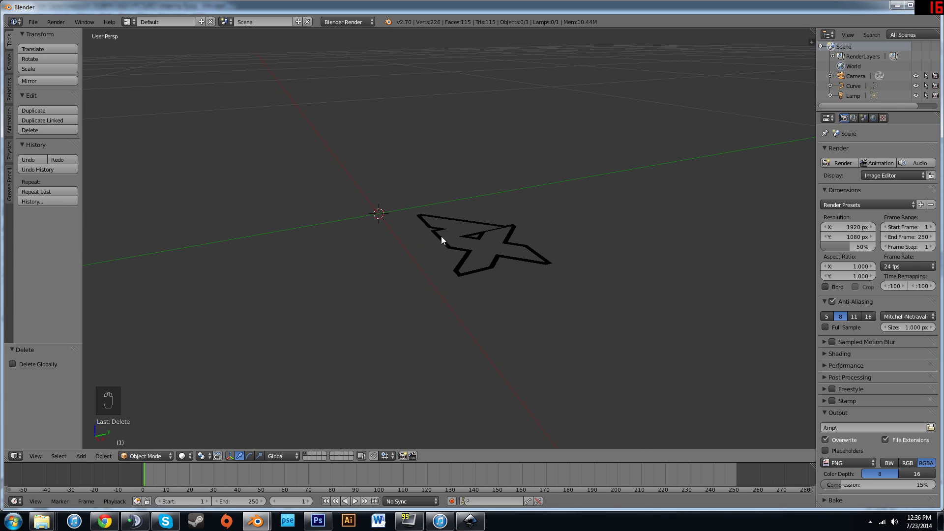
# Step: Set the logo curve's Geometry to Origin, then look through the camera
pyautogui.rightClick(473, 224)
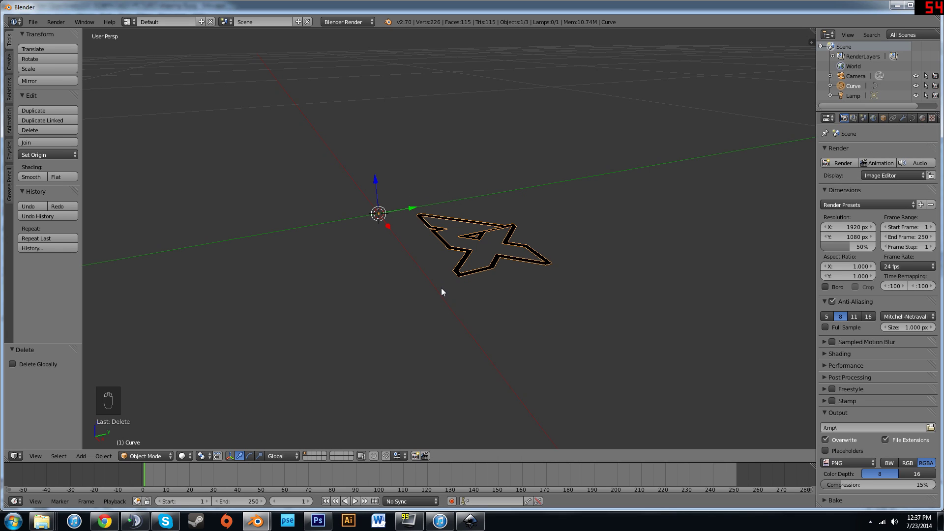
pyautogui.hotkey('ctrl', 'alt', 'shift', 'c')
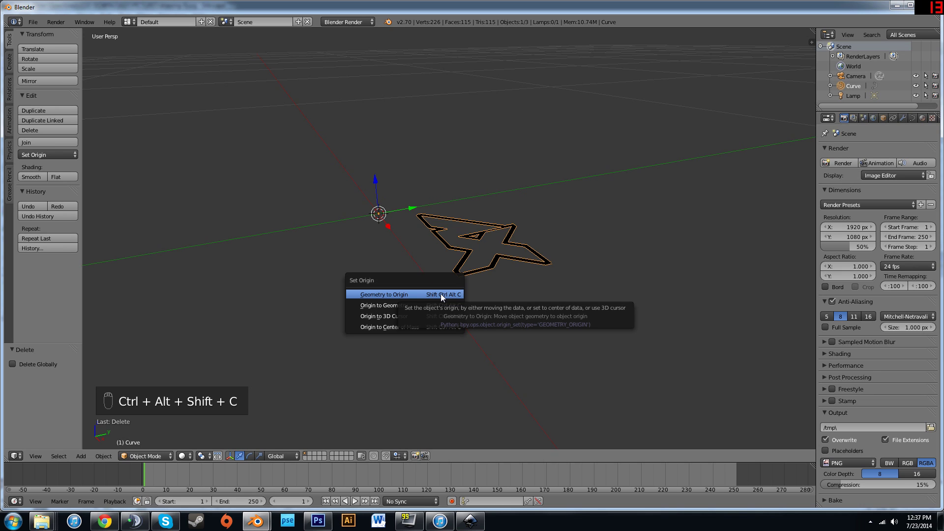
pyautogui.click(441, 293)
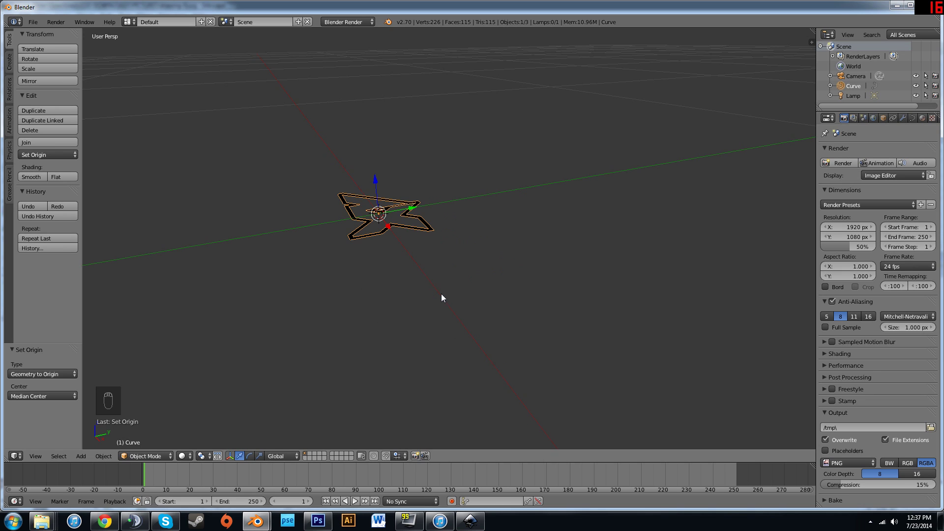
pyautogui.scroll(-4, 420, 230)
pyautogui.moveTo(419, 229); pyautogui.dragTo(422, 238, button='middle')
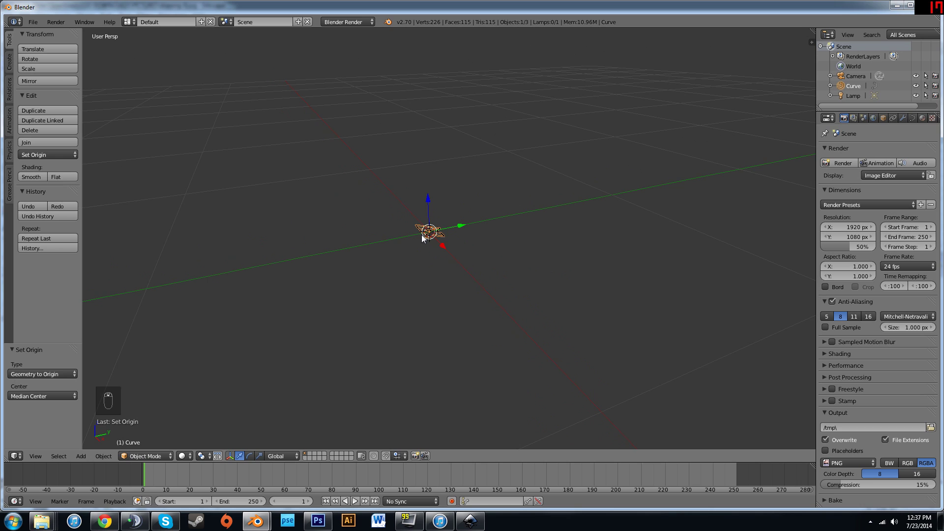
pyautogui.press('KP_0')
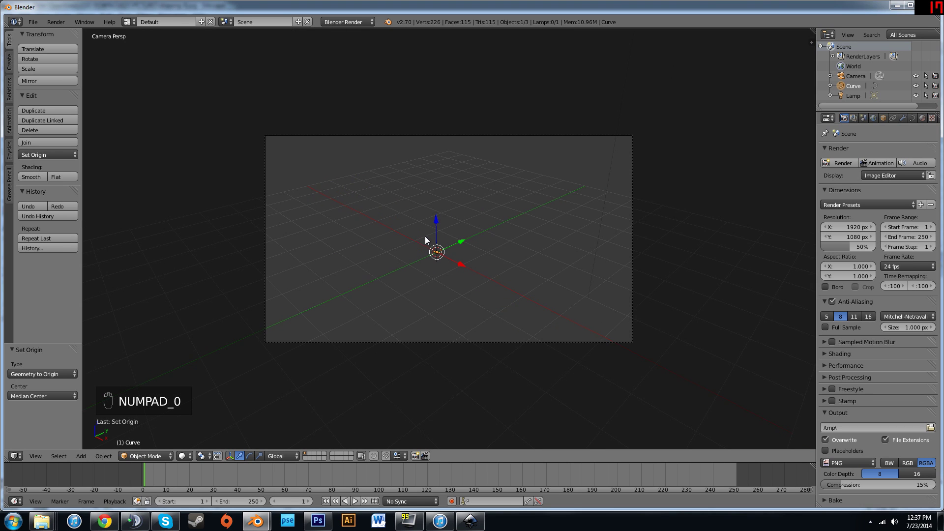
# Step: Scale the logo curve up to 2.534 and rotate it about 14.6° on Z
pyautogui.scroll(3, 425, 236)
pyautogui.press('s')
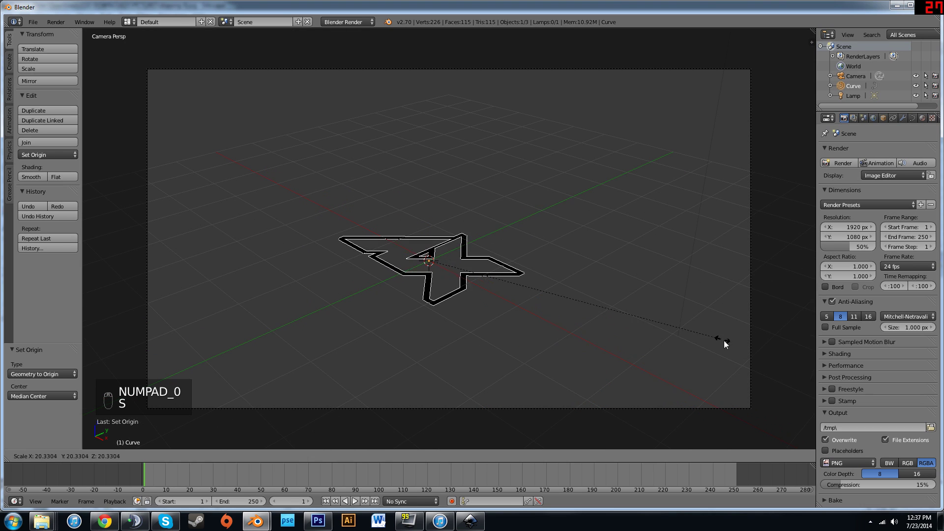
pyautogui.click(724, 341)
pyautogui.press('s')
pyautogui.click(577, 332)
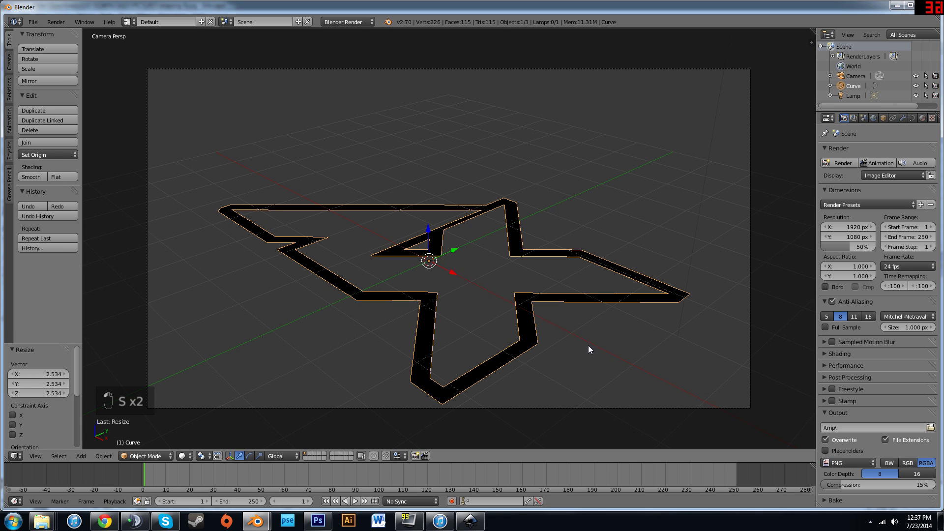
pyautogui.press('r')
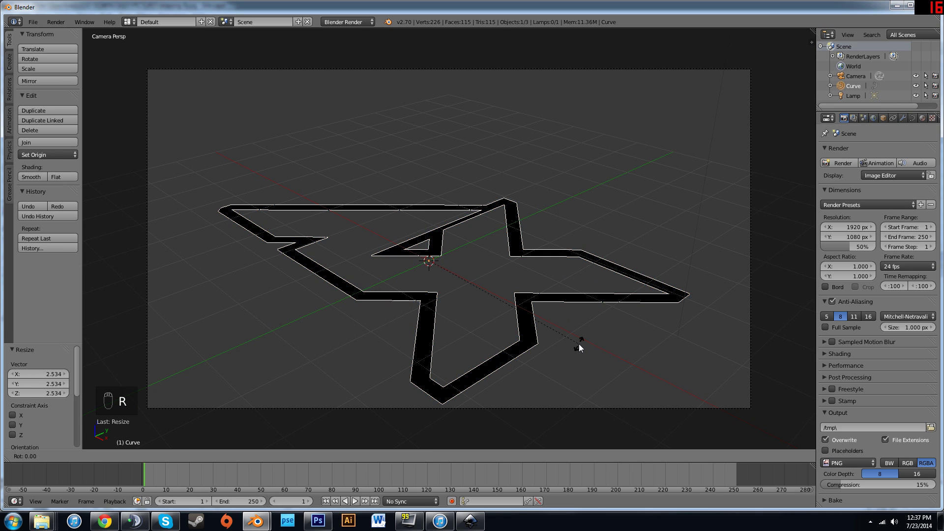
pyautogui.click(559, 312)
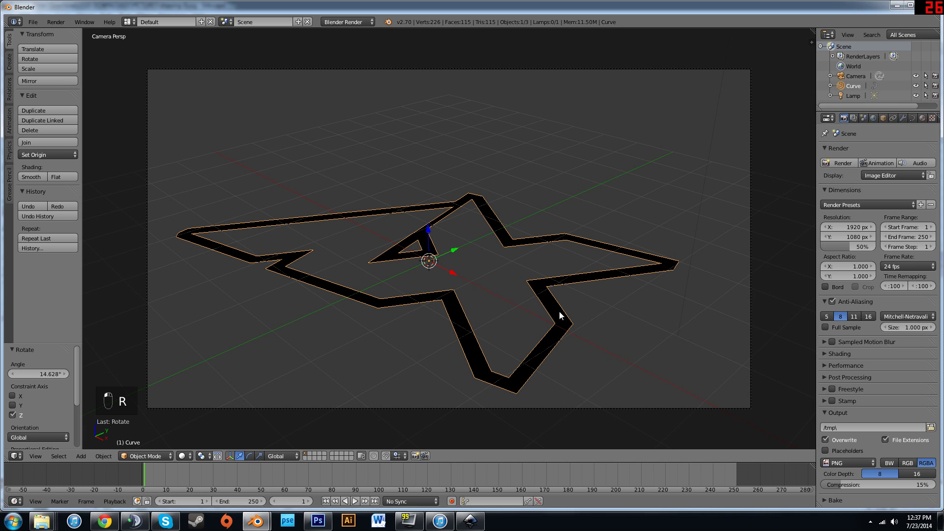
# Step: Shift the logo along X and then Y within the camera frame
pyautogui.press('g')
pyautogui.press('x')
pyautogui.click(458, 269)
pyautogui.press('s')
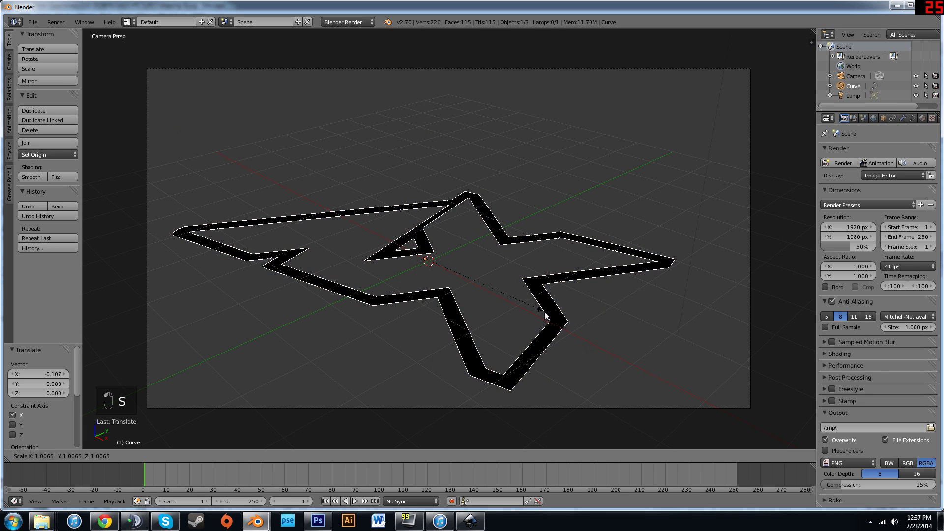
pyautogui.rightClick(550, 315)
pyautogui.press('g')
pyautogui.press('y')
pyautogui.click(480, 271)
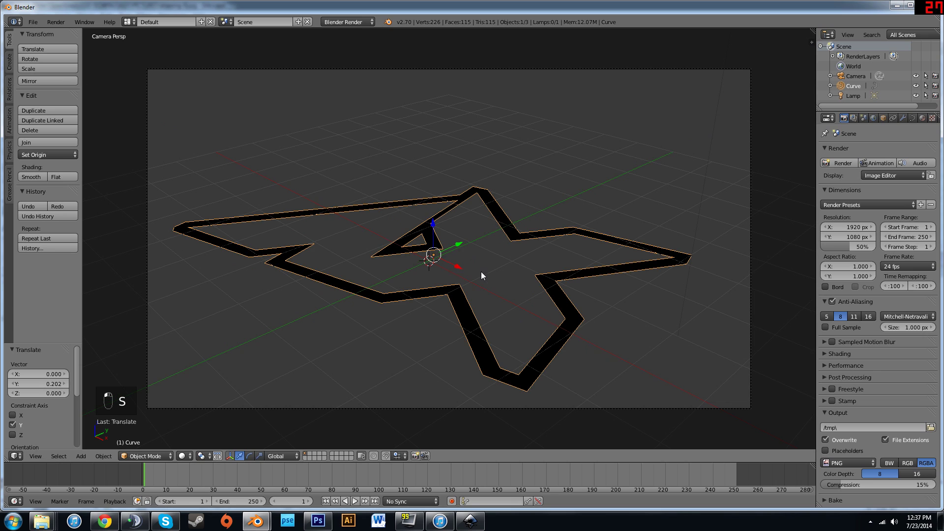
# Step: Fine-tune the logo to scale 1.066 with a slight rotation and X nudge
pyautogui.press('s')
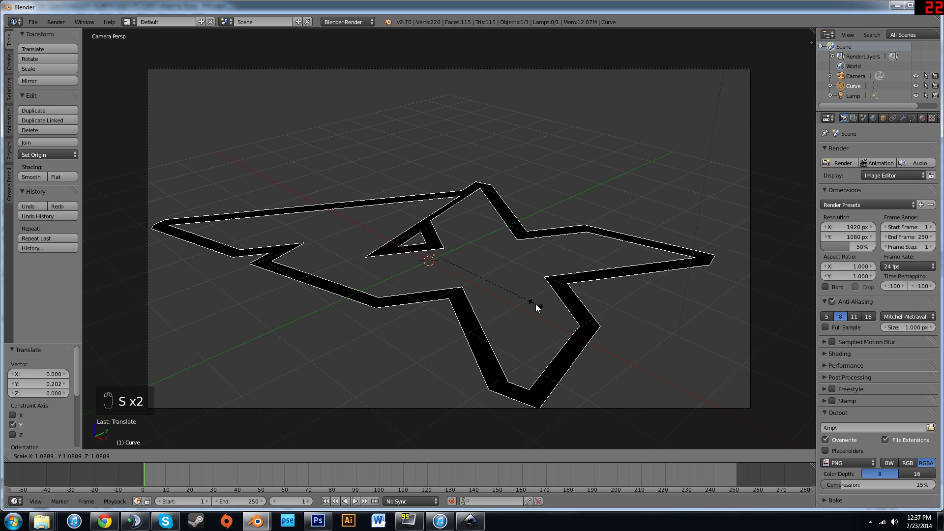
pyautogui.click(535, 304)
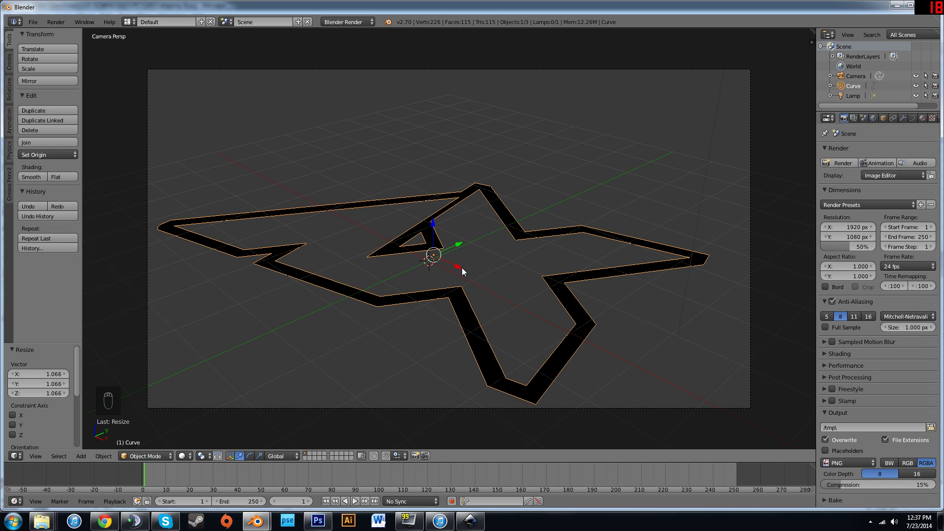
pyautogui.press('r')
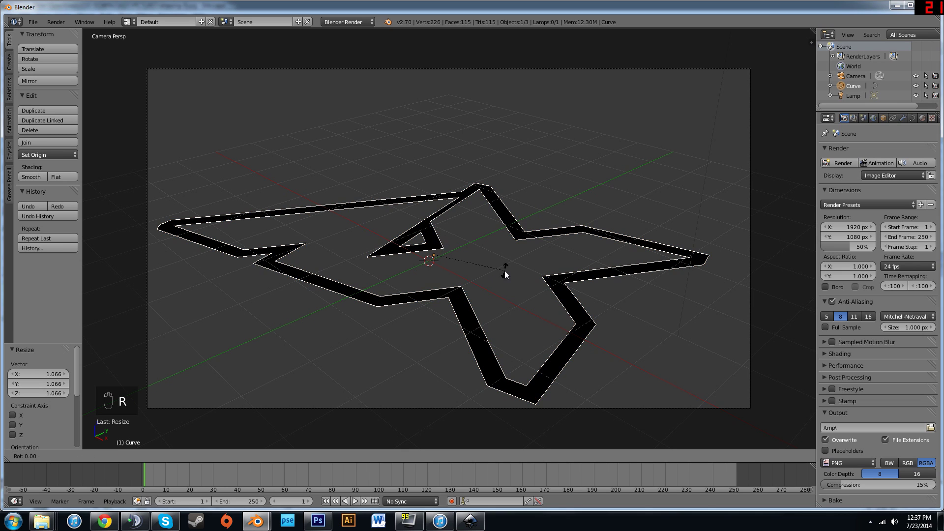
pyautogui.click(476, 260)
pyautogui.moveTo(455, 268); pyautogui.dragTo(476, 245)
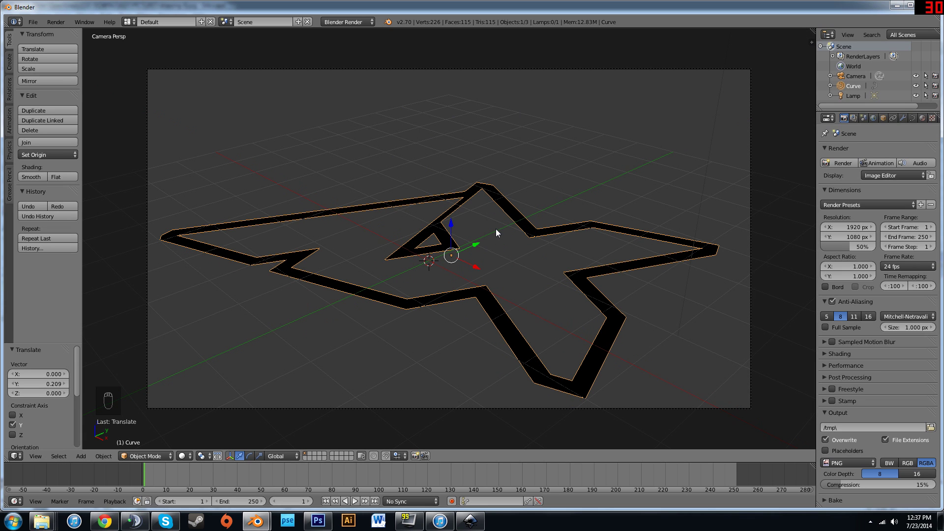
pyautogui.hotkey('alt', 'c')
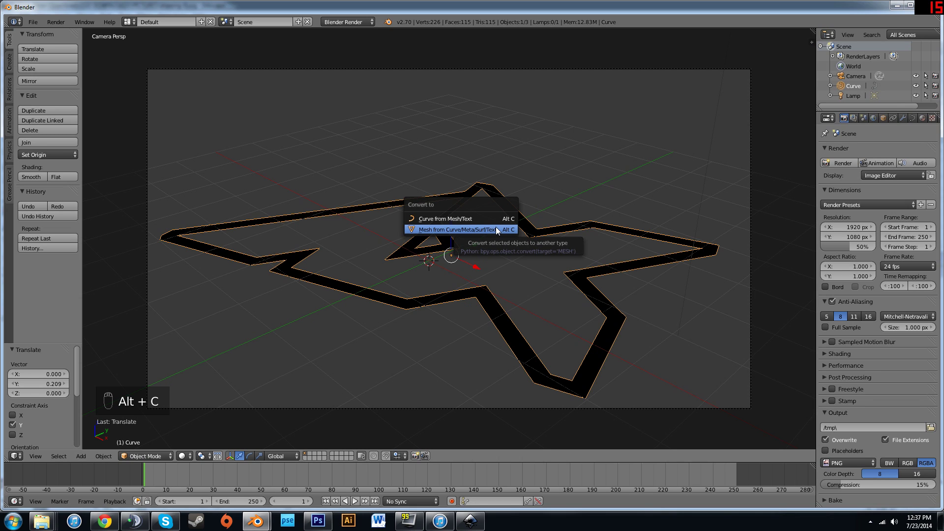
# Step: Convert the logo curve to a mesh and set the render engine to Cycles Render
pyautogui.click(496, 229)
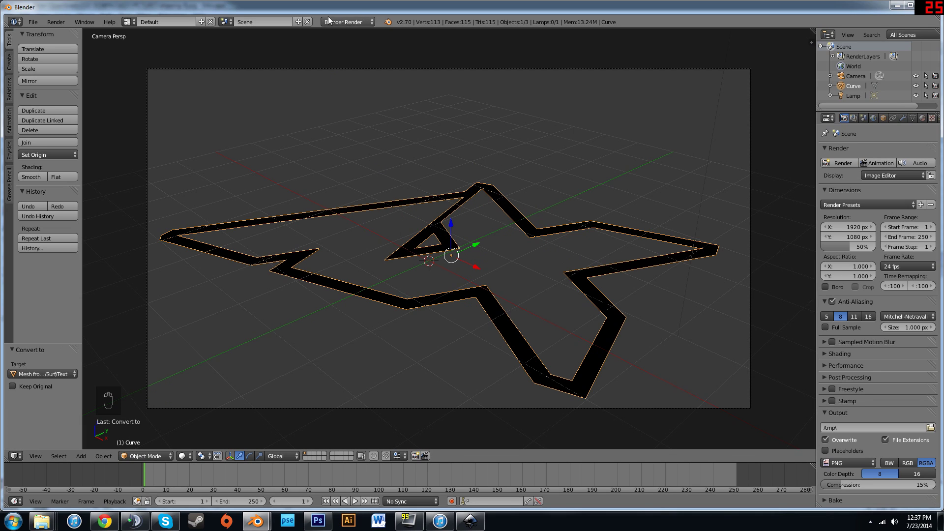
pyautogui.click(346, 22)
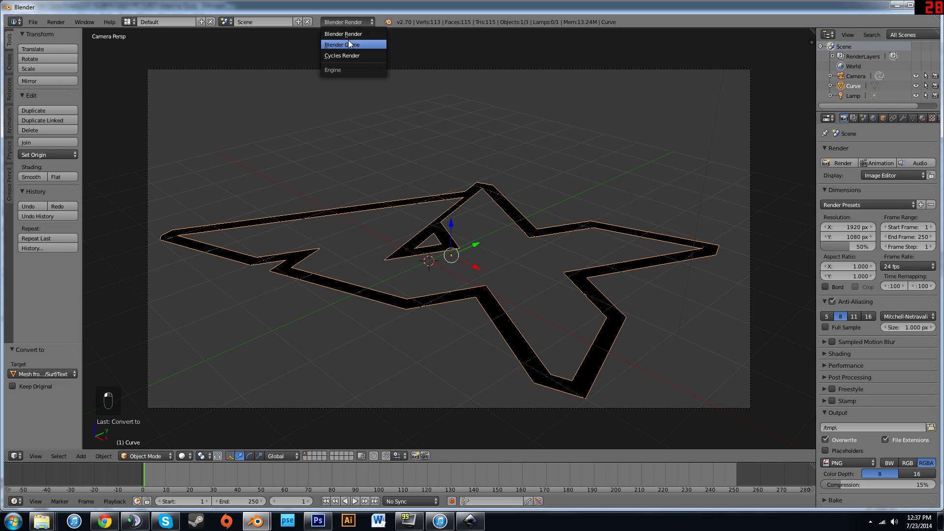
pyautogui.click(350, 56)
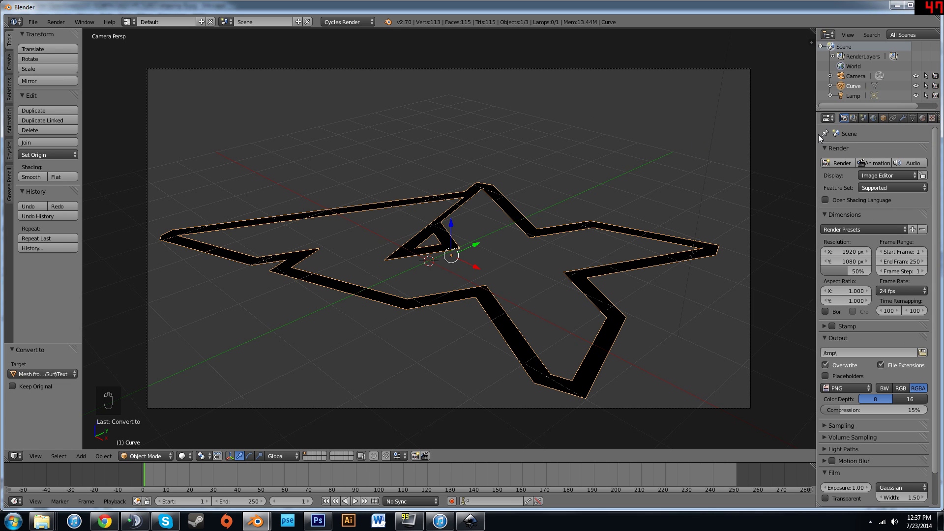
pyautogui.moveTo(817, 134); pyautogui.dragTo(791, 133)
# Step: In front ortho view, nudge the logo curve up 0.0007 on Z to clear the grid floor
pyautogui.press('KP_1')
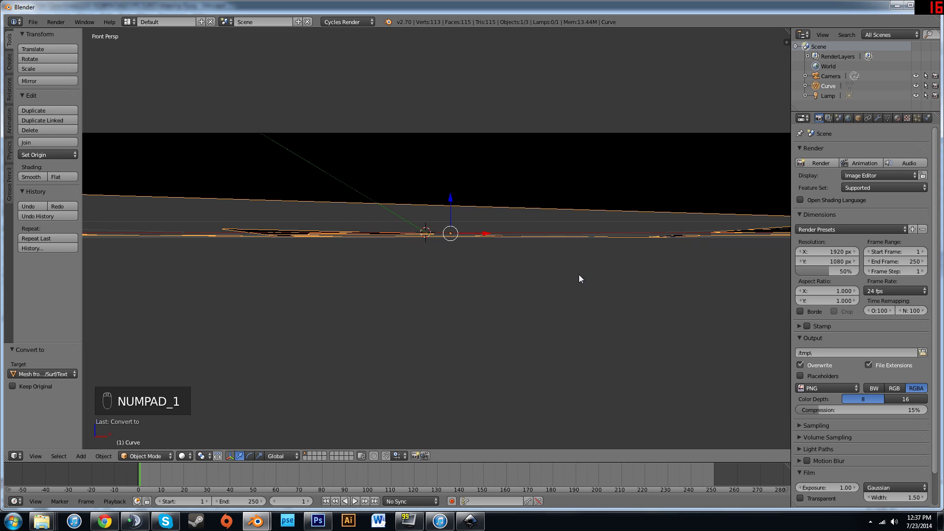
pyautogui.press('KP_5')
pyautogui.scroll(8, 512, 278)
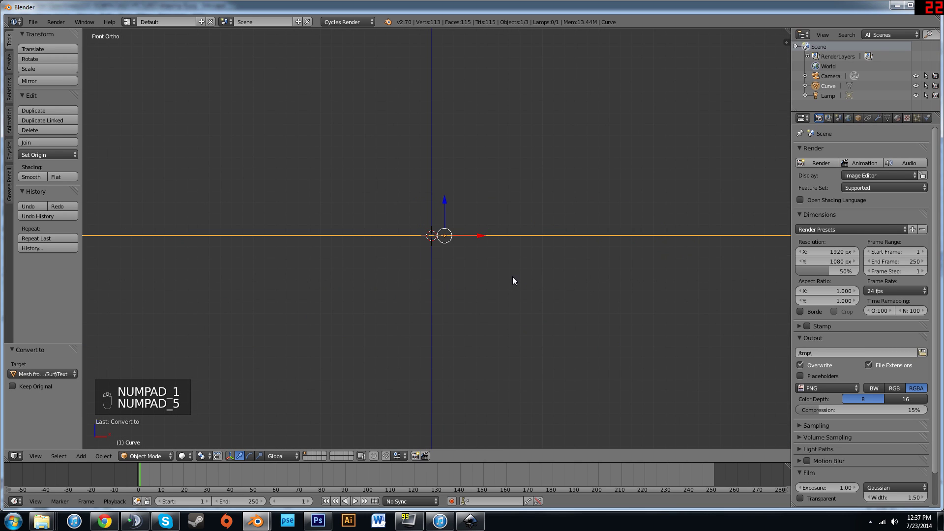
pyautogui.scroll(5, 560, 240)
pyautogui.keyDown('shift'); pyautogui.moveTo(573, 217); pyautogui.dragTo(456, 241, button='middle'); pyautogui.keyUp('shift')
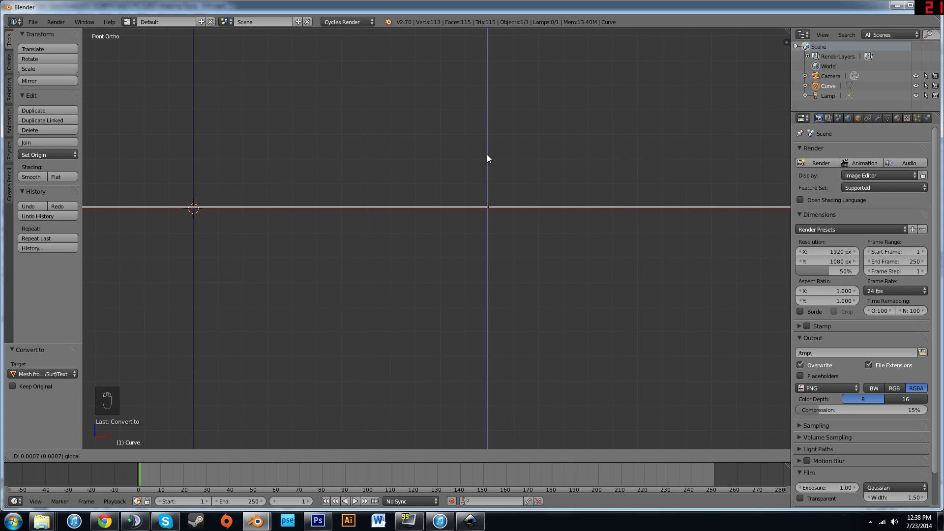
pyautogui.click(487, 154)
pyautogui.moveTo(483, 161); pyautogui.dragTo(447, 230, button='middle')
pyautogui.scroll(-6, 466, 194)
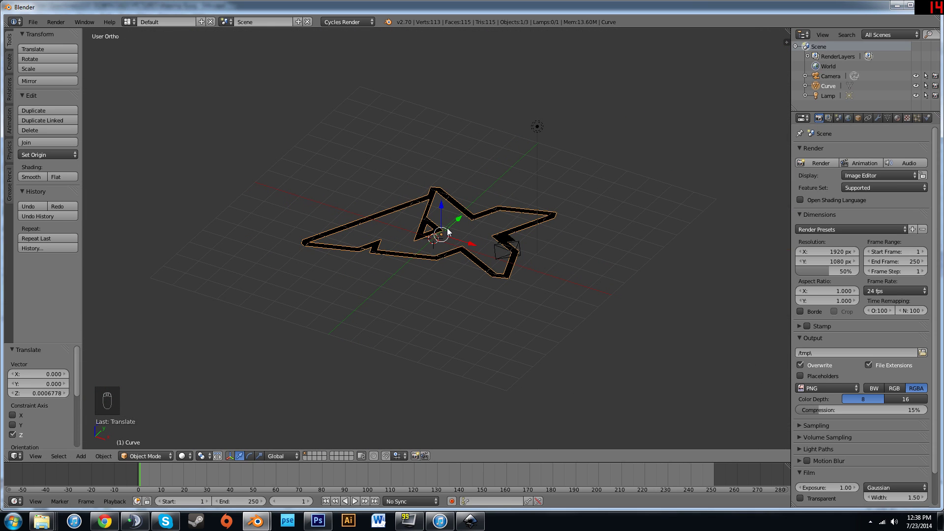
pyautogui.scroll(3, 448, 230)
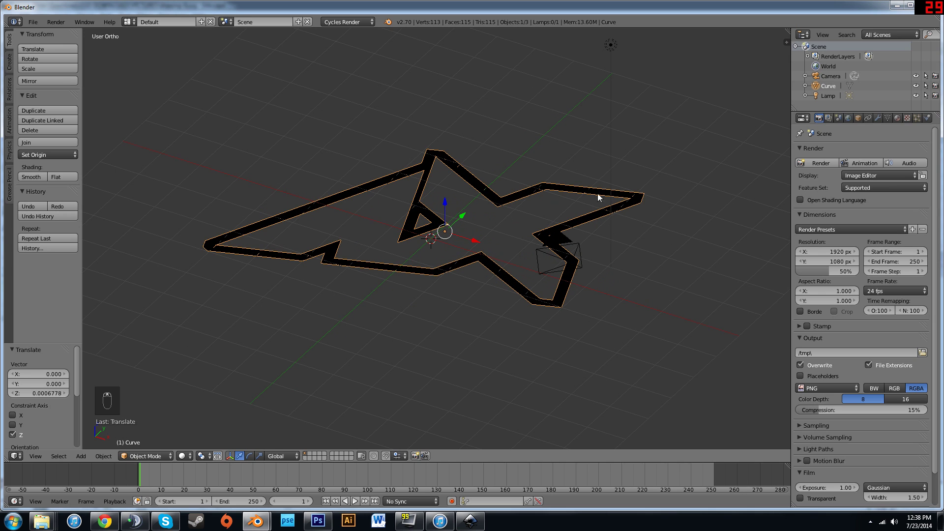
pyautogui.moveTo(515, 241); pyautogui.dragTo(497, 245, button='middle')
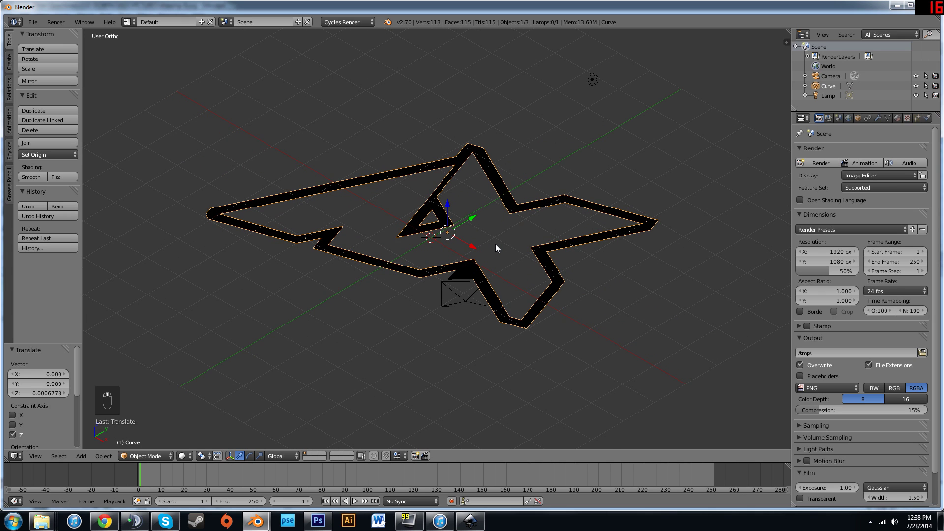
pyautogui.press('KP_0')
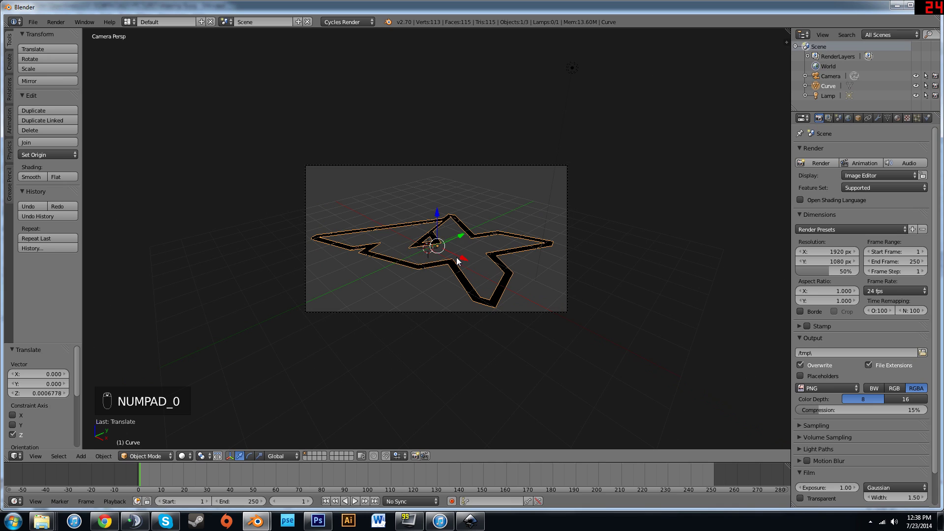
# Step: Add a mesh plane and scale it up 20 times with S 20
pyautogui.hotkey('shift', 'a')
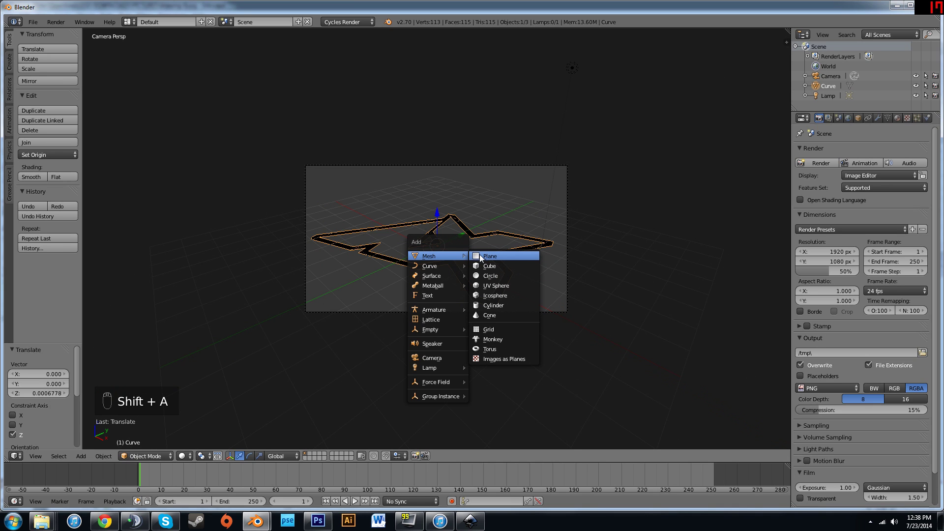
pyautogui.click(479, 255)
pyautogui.write('s20')
pyautogui.press('Return')
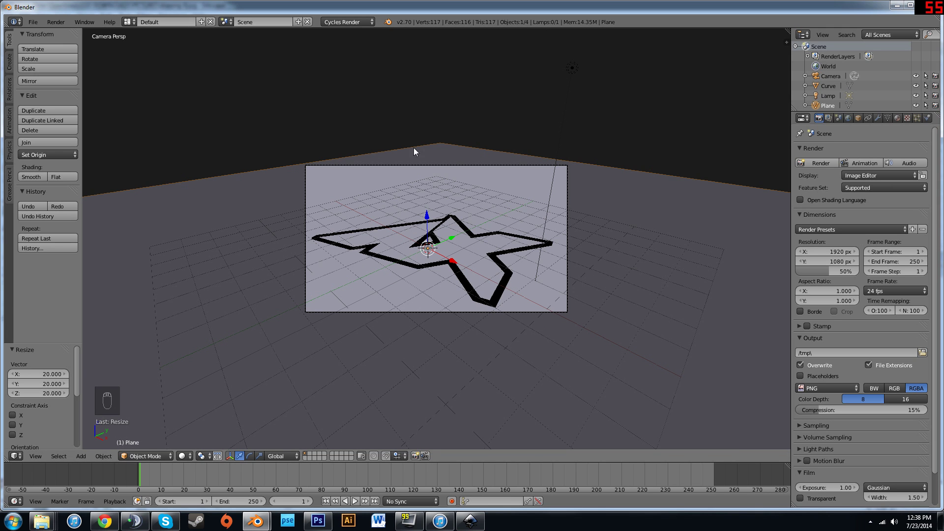
# Step: Recentre the view on the camera frame and reselect the logo curve
pyautogui.scroll(4, 300, 167)
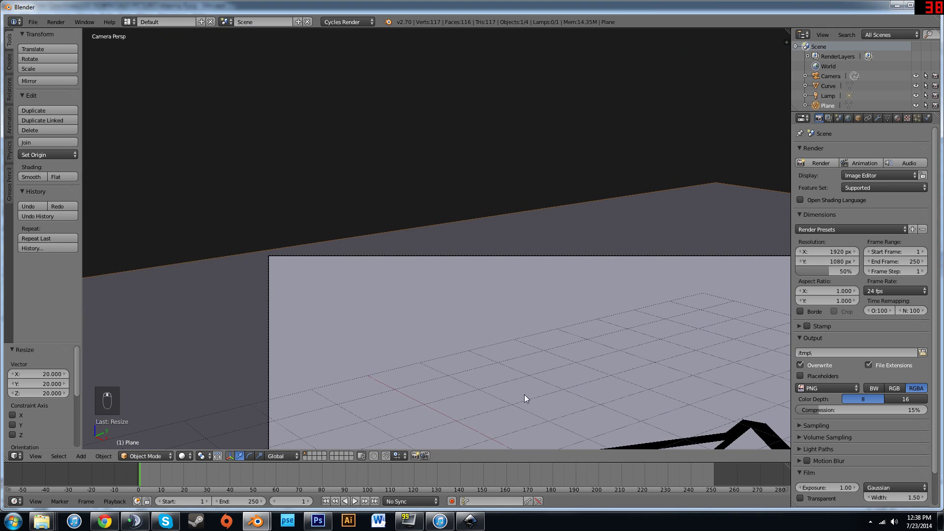
pyautogui.scroll(-5, 274, 237)
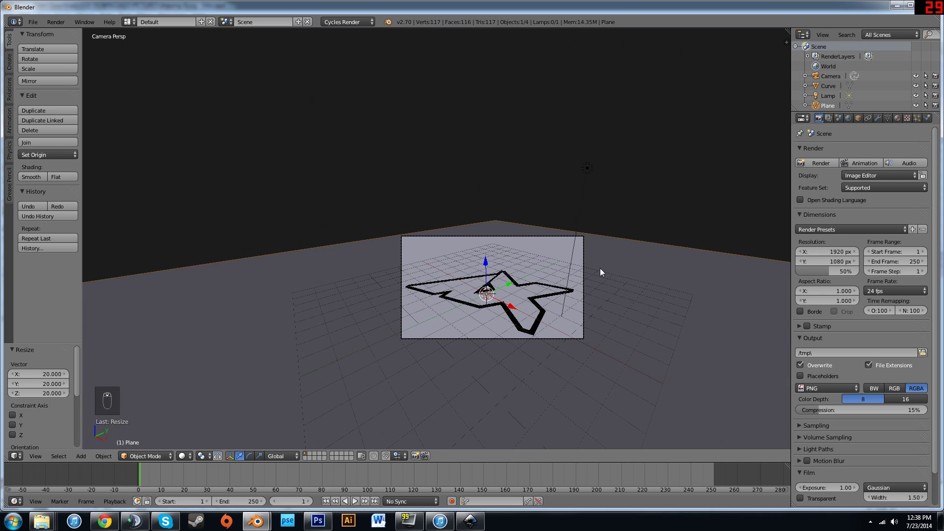
pyautogui.keyDown('shift'); pyautogui.moveTo(600, 268); pyautogui.dragTo(489, 210, button='middle'); pyautogui.keyUp('shift')
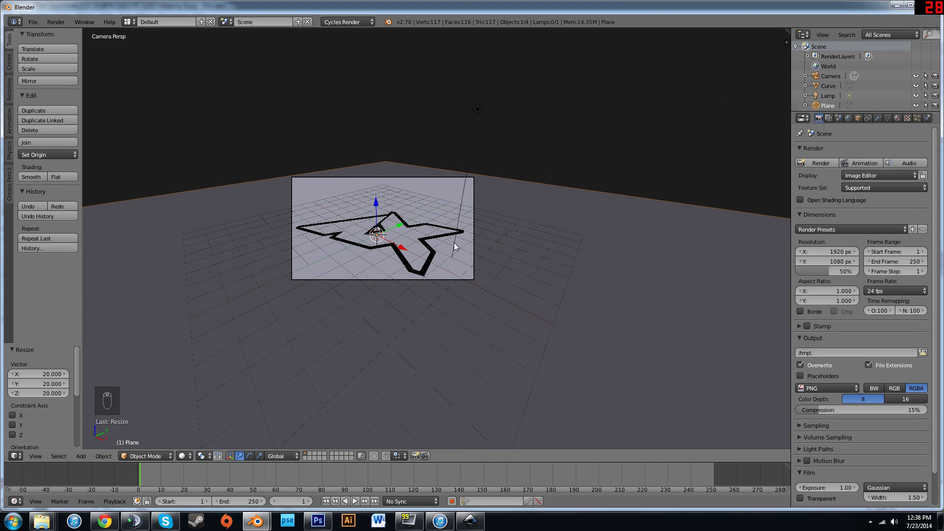
pyautogui.scroll(2, 424, 235)
pyautogui.keyDown('shift'); pyautogui.moveTo(424, 235); pyautogui.dragTo(473, 248, button='middle'); pyautogui.keyUp('shift')
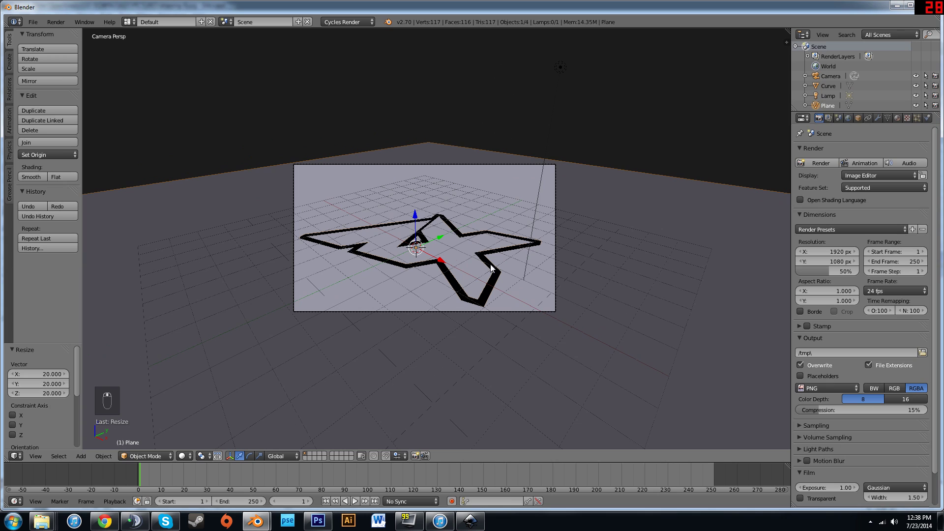
pyautogui.rightClick(490, 264)
# Step: Switch the logo mesh to Edit Mode in front view and select all its vertices
pyautogui.press('KP_1')
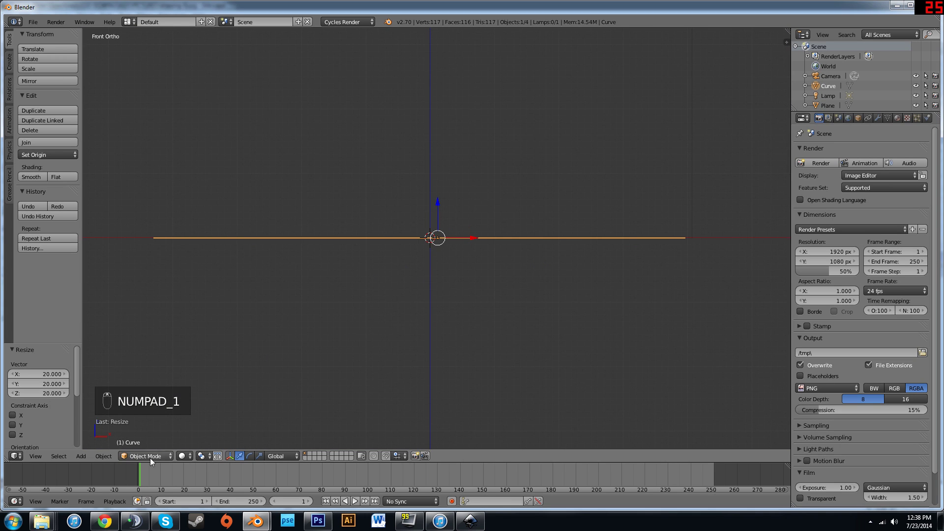
pyautogui.press('Tab')
pyautogui.press('Tab')
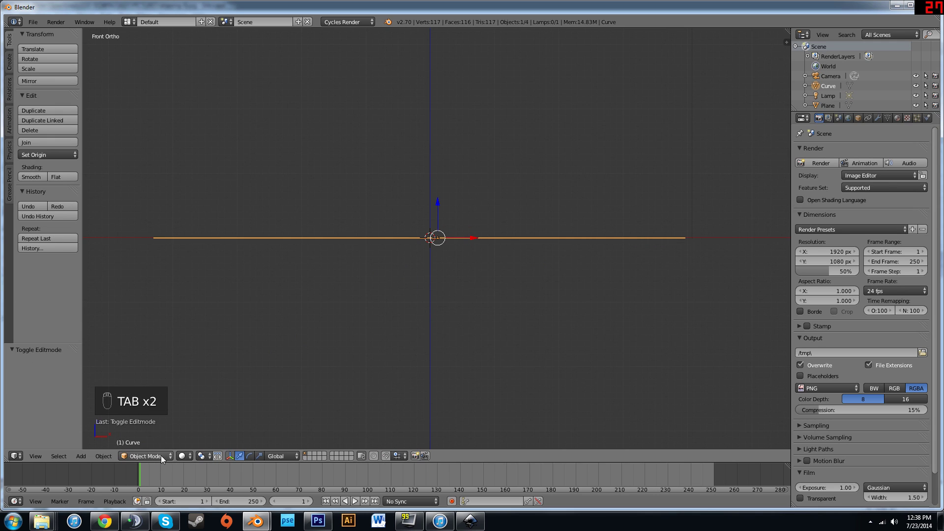
pyautogui.click(137, 458)
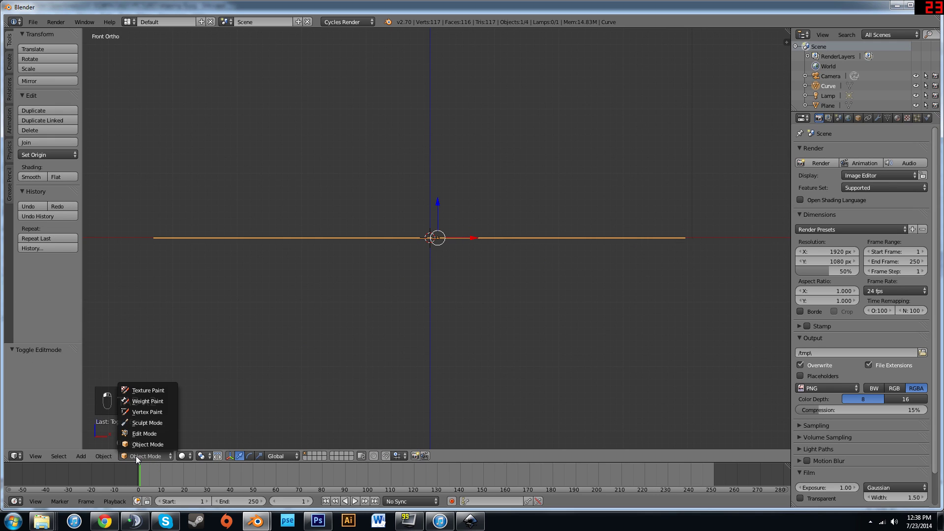
pyautogui.click(140, 434)
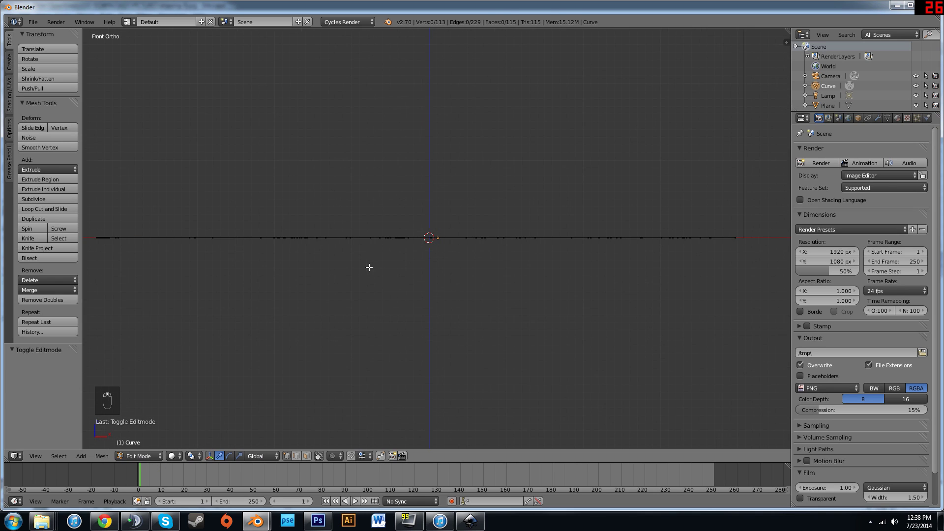
pyautogui.scroll(-1, 368, 263)
pyautogui.press('a')
pyautogui.press('a')
pyautogui.press('a')
pyautogui.press('a')
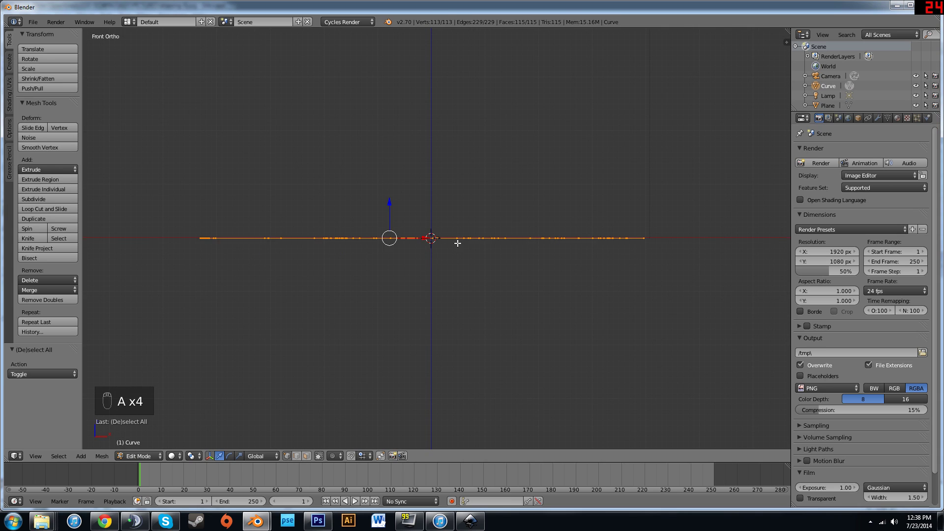
pyautogui.moveTo(458, 243); pyautogui.dragTo(450, 252, button='middle')
pyautogui.press('a')
pyautogui.press('a')
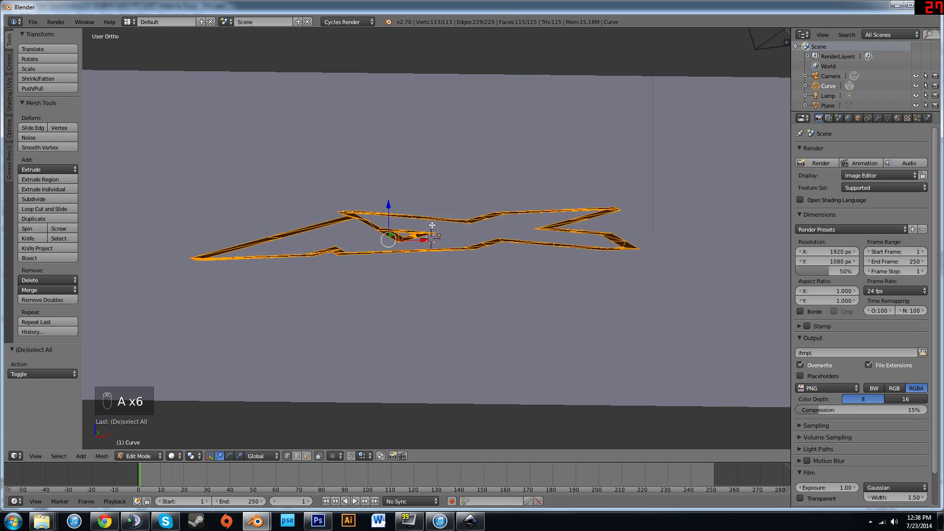
pyautogui.press('a')
pyautogui.press('a')
pyautogui.press('a')
pyautogui.press('a')
pyautogui.press('a')
pyautogui.press('a')
pyautogui.press('KP_1')
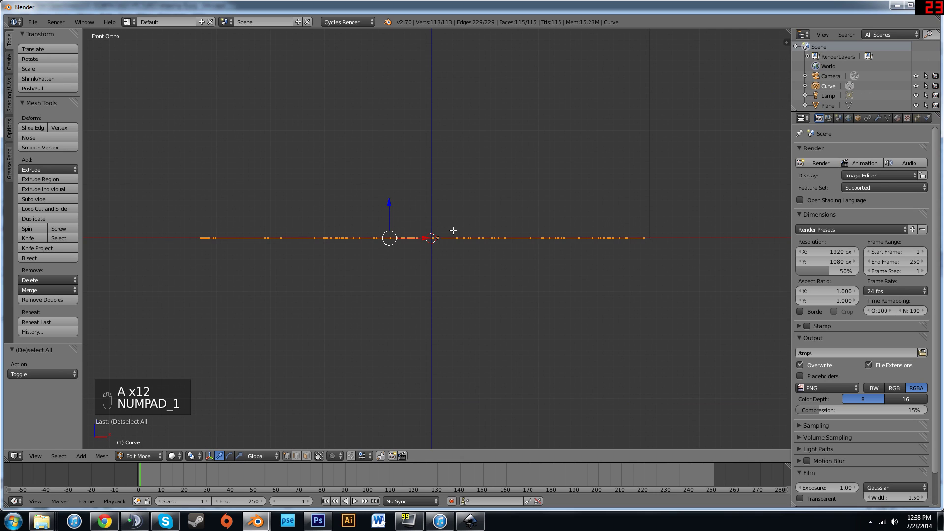
# Step: Extrude the logo outline 0.1 upward along Z to give it thickness
pyautogui.keyDown('shift'); pyautogui.moveTo(458, 223); pyautogui.dragTo(462, 236, button='middle'); pyautogui.keyUp('shift')
pyautogui.scroll(1, 460, 236)
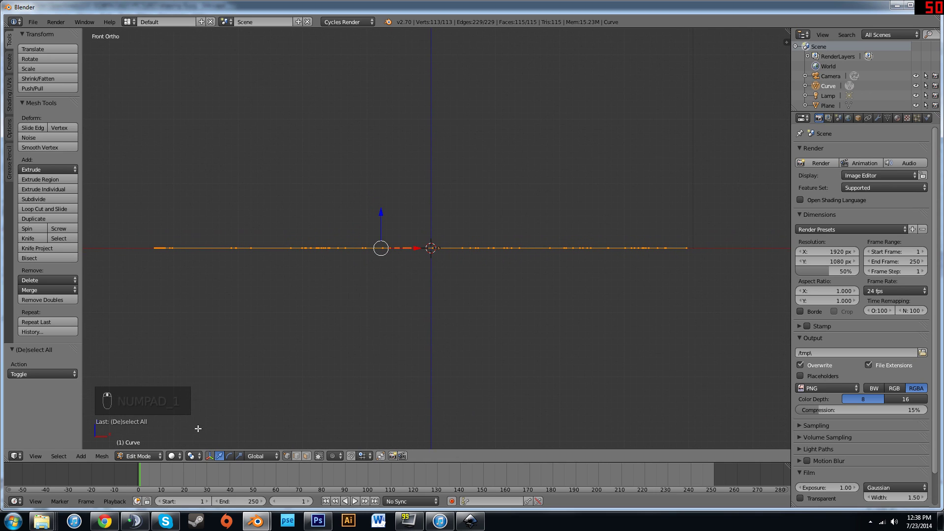
pyautogui.press('e')
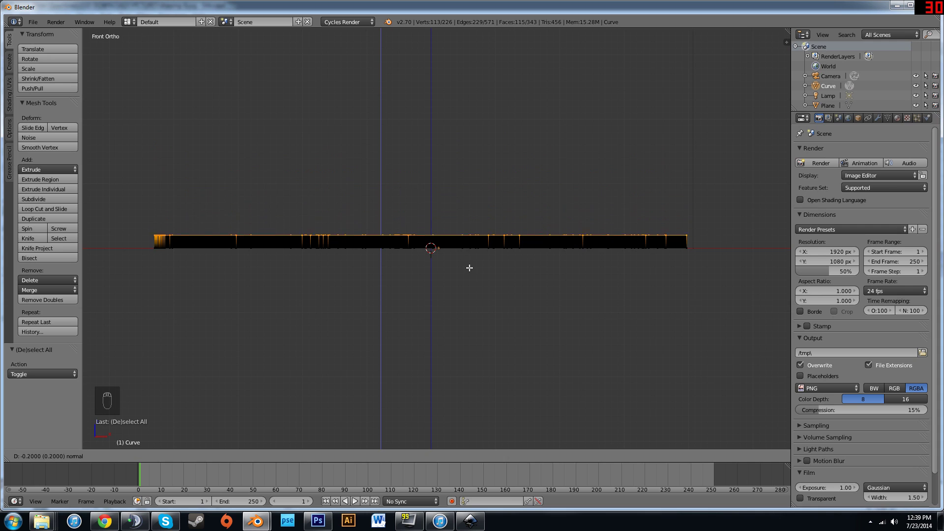
pyautogui.click(469, 270)
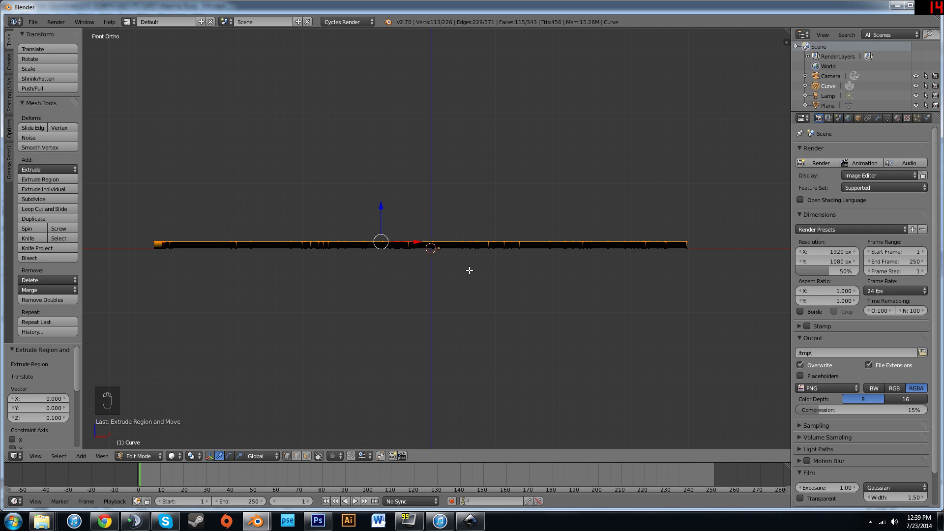
pyautogui.moveTo(493, 251); pyautogui.dragTo(449, 270, button='middle')
# Step: Return to Object Mode and select the lamp
pyautogui.press('Tab')
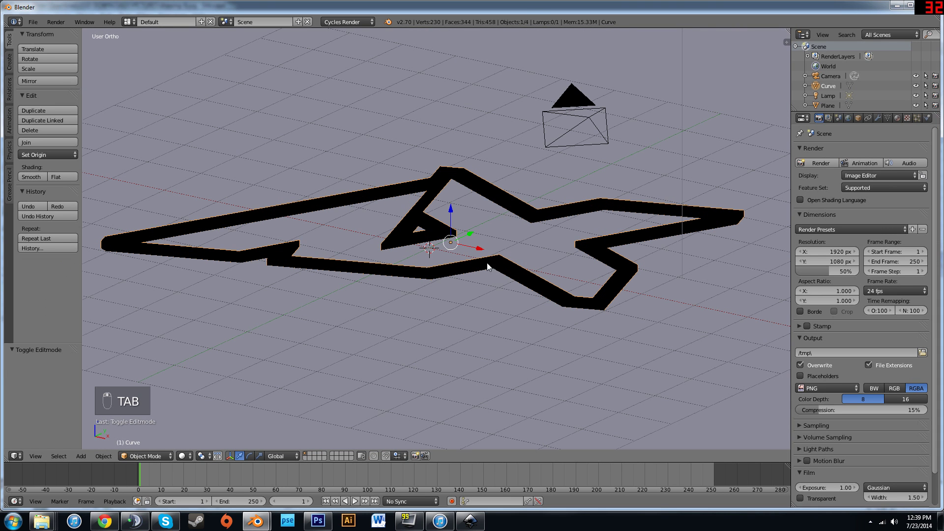
pyautogui.scroll(-6, 556, 172)
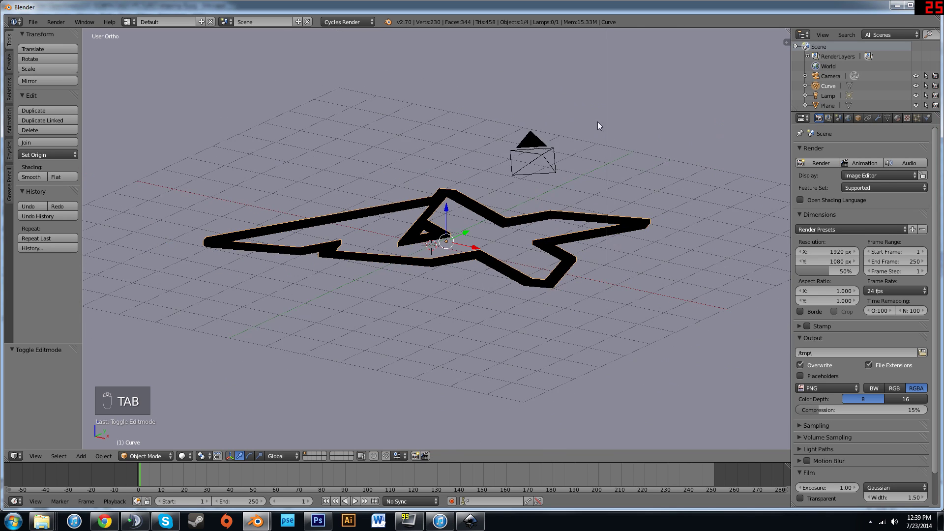
pyautogui.rightClick(520, 133)
# Step: Delete the lamp from the scene
pyautogui.press('x')
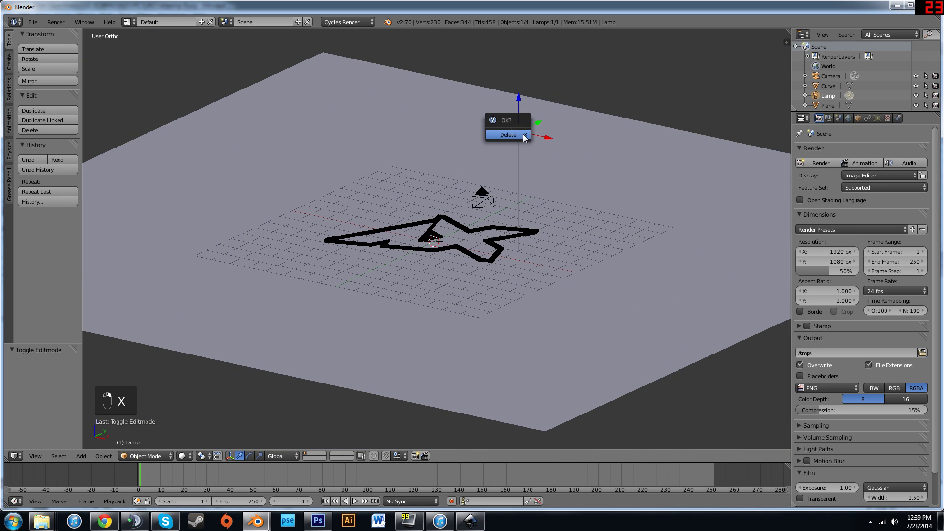
pyautogui.click(523, 134)
pyautogui.moveTo(523, 134); pyautogui.dragTo(522, 169, button='middle')
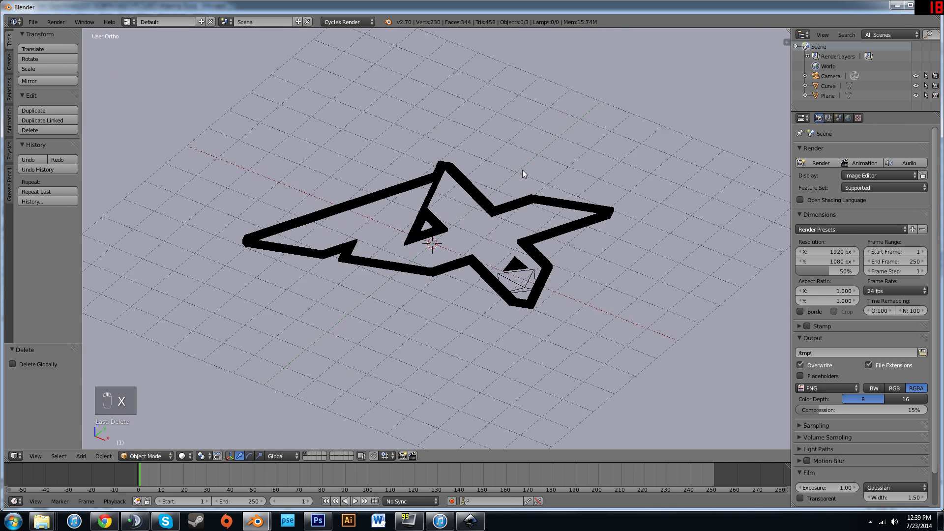
# Step: In camera view, select the logo curve and show its SVGMat.001 material settings
pyautogui.press('KP_0')
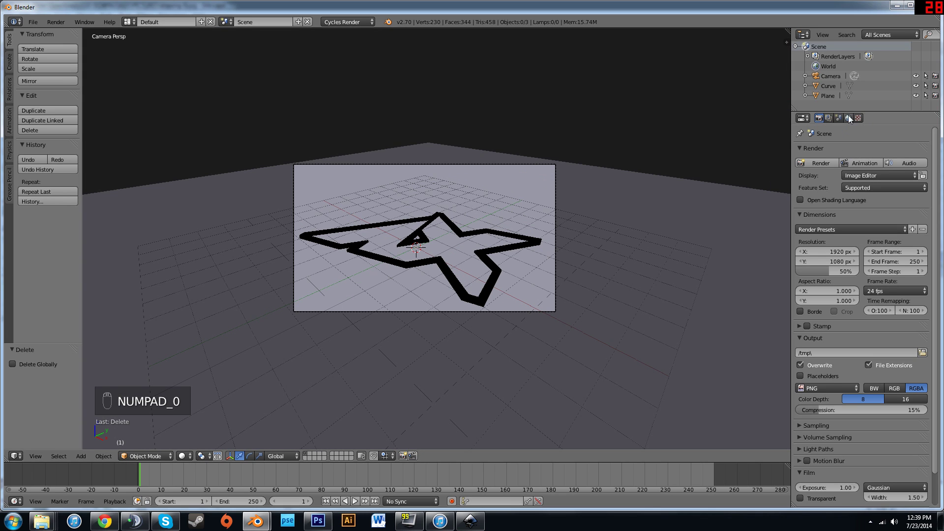
pyautogui.rightClick(485, 253)
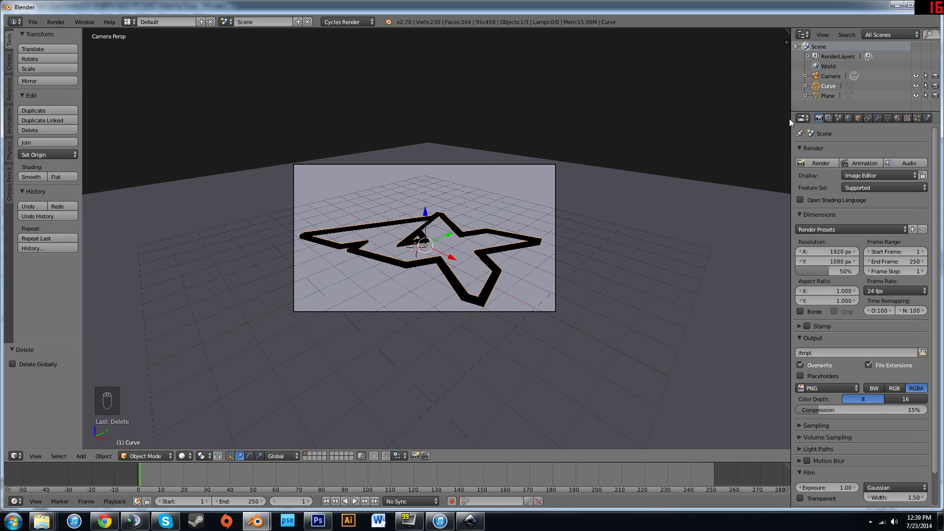
pyautogui.click(897, 119)
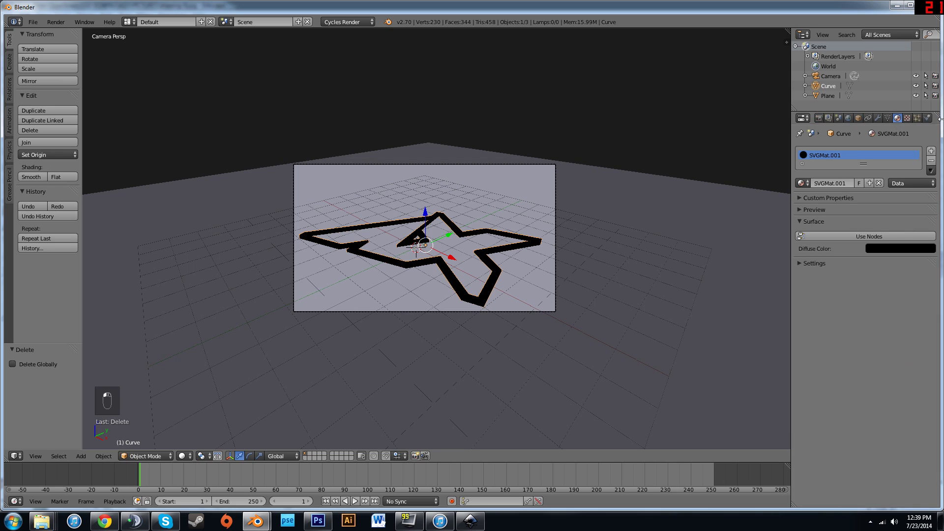
# Step: Make the logo material a Glossy BSDF with hex colour FFD79B
pyautogui.click(839, 237)
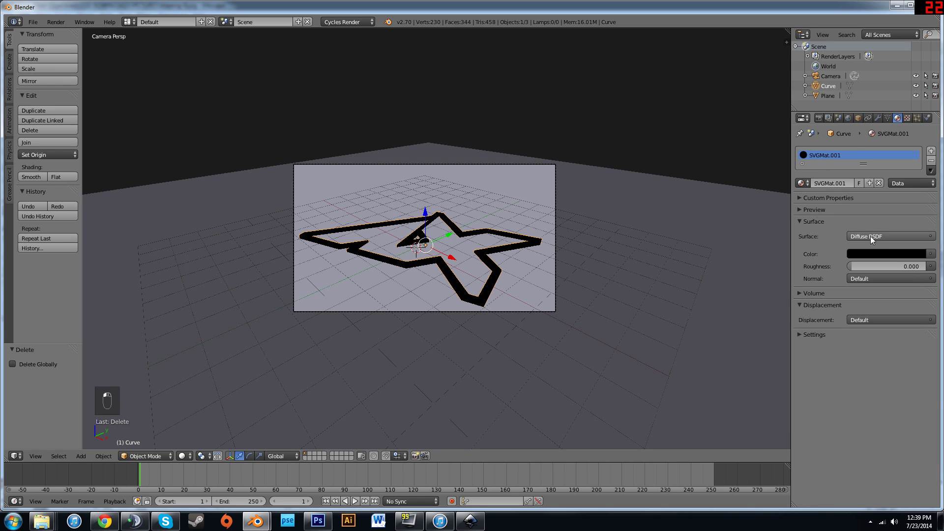
pyautogui.click(871, 236)
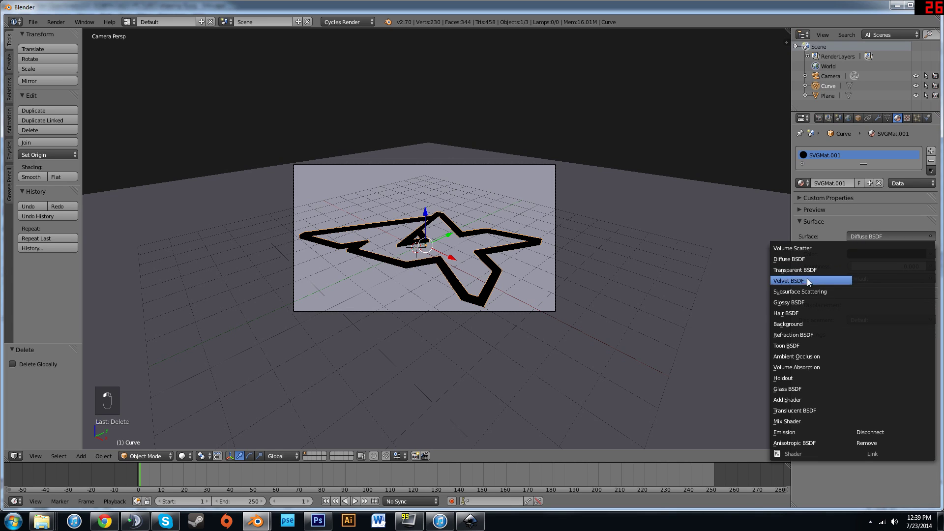
pyautogui.click(795, 302)
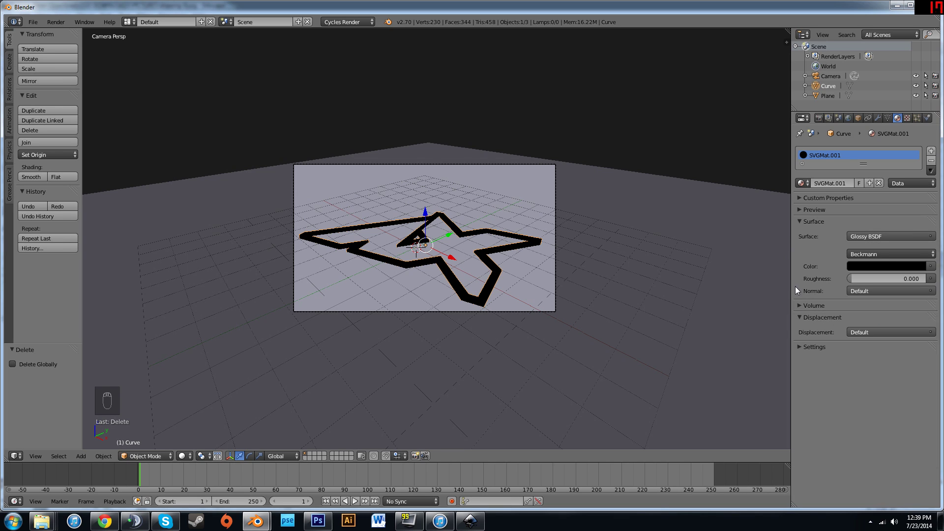
pyautogui.click(875, 266)
pyautogui.click(879, 224)
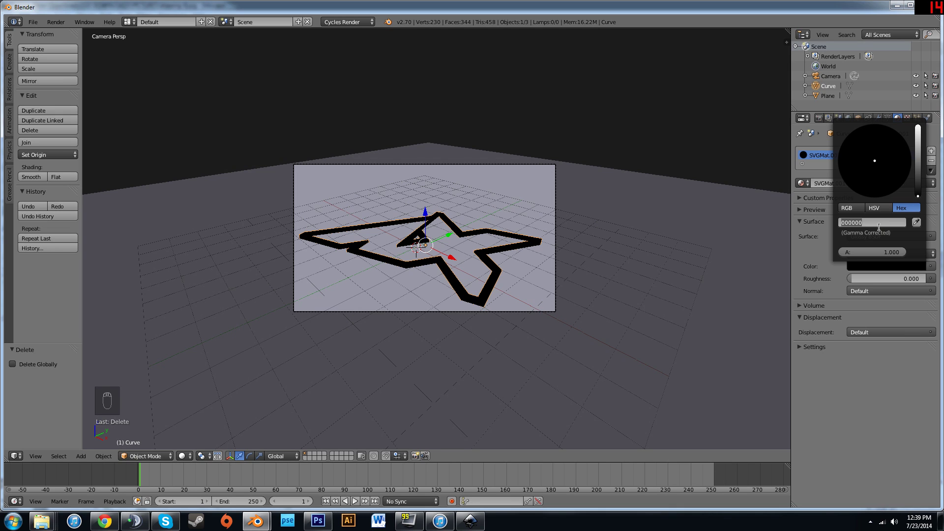
pyautogui.write('FF')
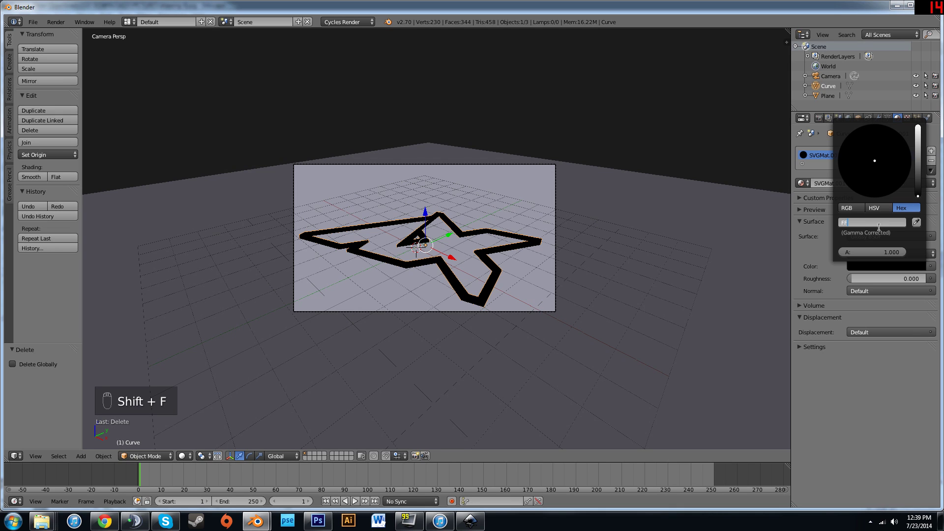
pyautogui.write('D79B')
pyautogui.press('Return')
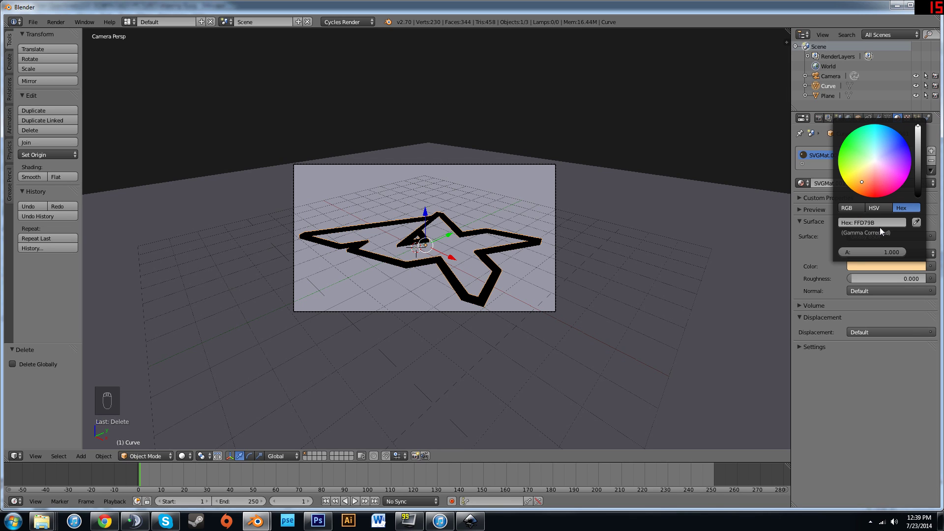
# Step: Try yellow and near-white surface colours, then undo back to the peach FFD79B
pyautogui.click(800, 347)
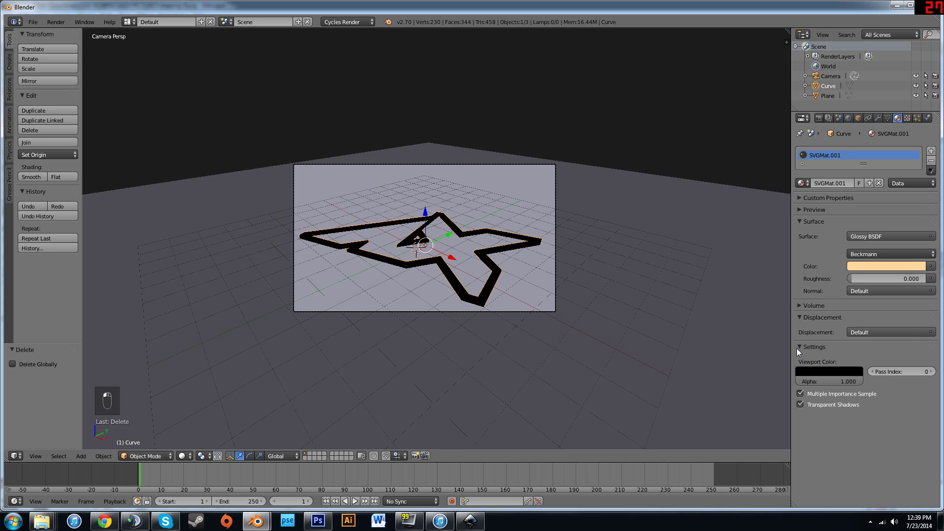
pyautogui.click(888, 265)
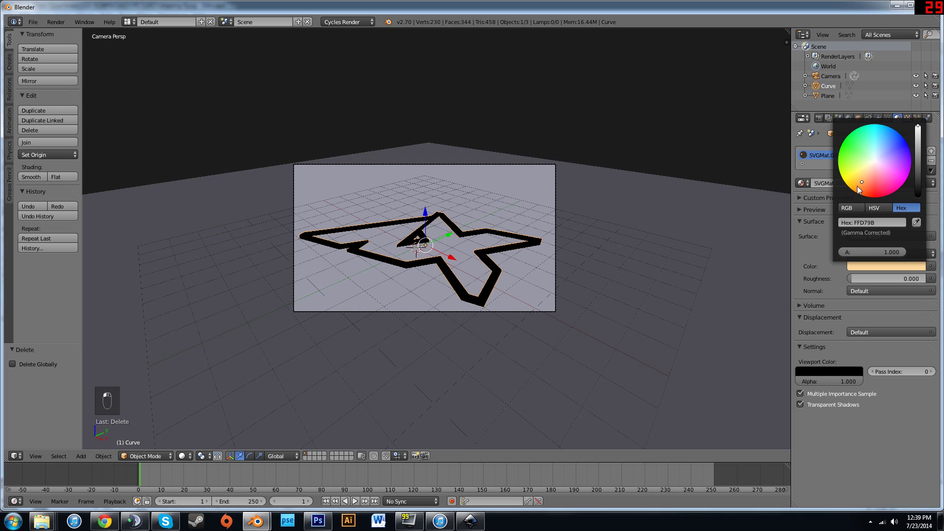
pyautogui.moveTo(858, 186); pyautogui.dragTo(827, 227)
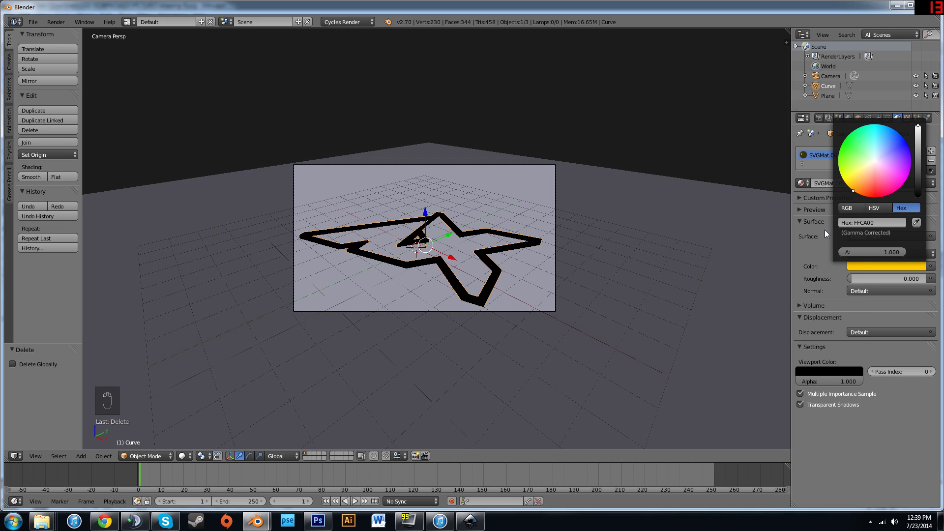
pyautogui.moveTo(851, 193)
pyautogui.mouseDown()
pyautogui.moveTo(876, 155)
pyautogui.moveTo(874, 163)
pyautogui.mouseUp()
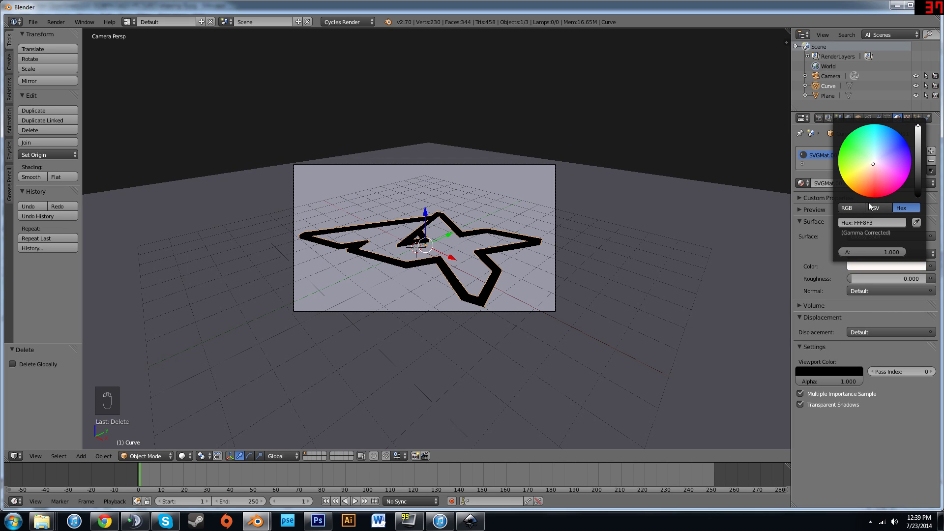
pyautogui.hotkey('ctrl', 'z')
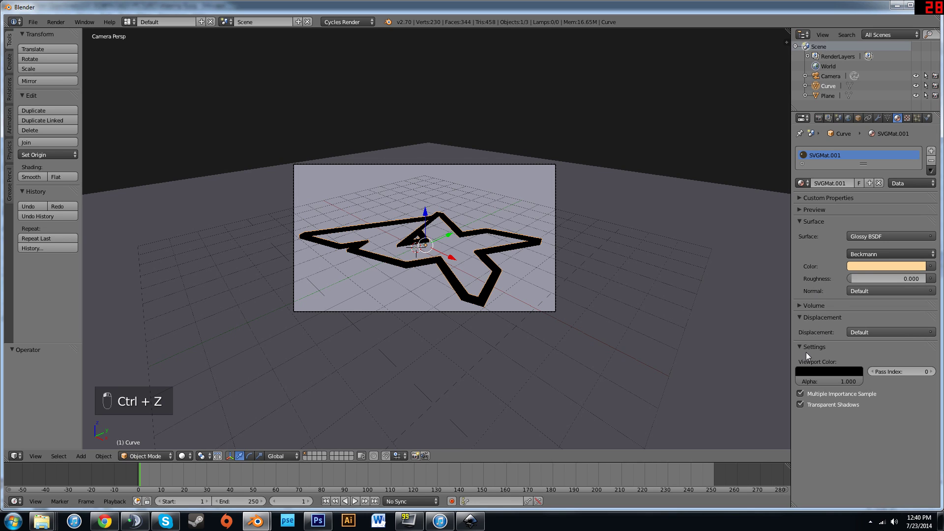
# Step: Set the viewport colour to match the peach surface colour
pyautogui.click(822, 369)
pyautogui.click(855, 338)
pyautogui.click(890, 267)
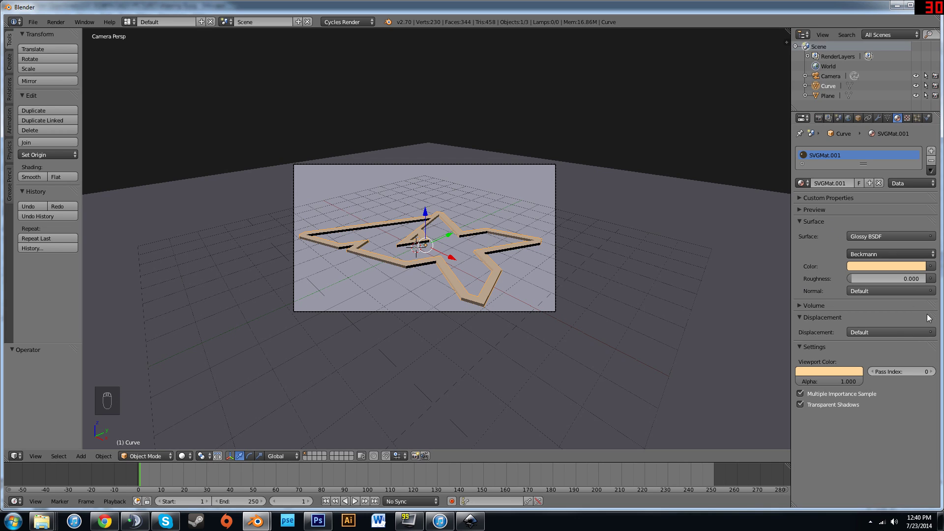
# Step: Set the Glossy BSDF roughness to 0.020
pyautogui.click(894, 279)
pyautogui.press('BackSpace')
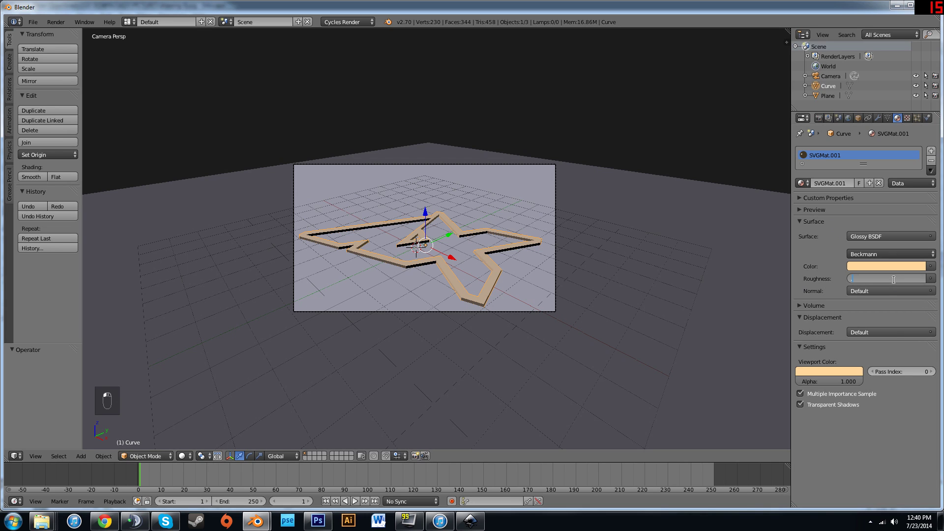
pyautogui.press('Return')
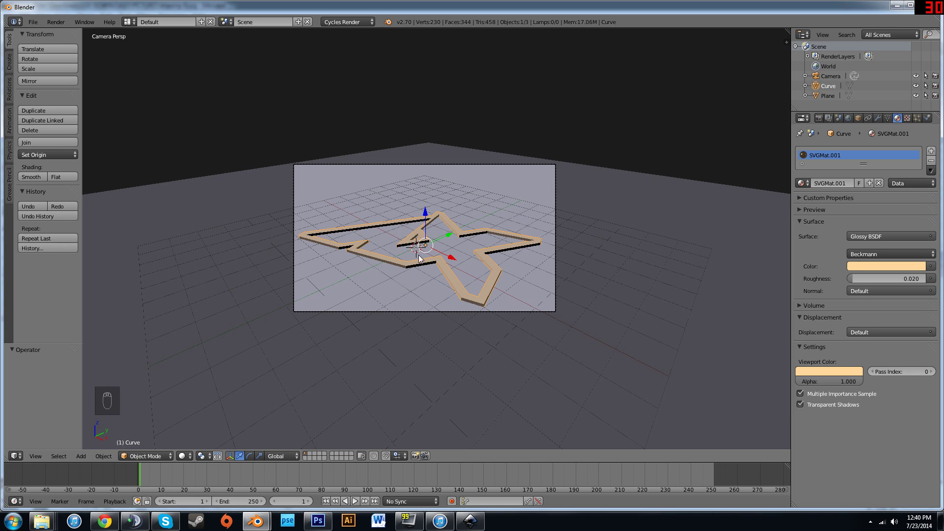
# Step: Switch to a top view in wireframe display
pyautogui.scroll(3, 419, 258)
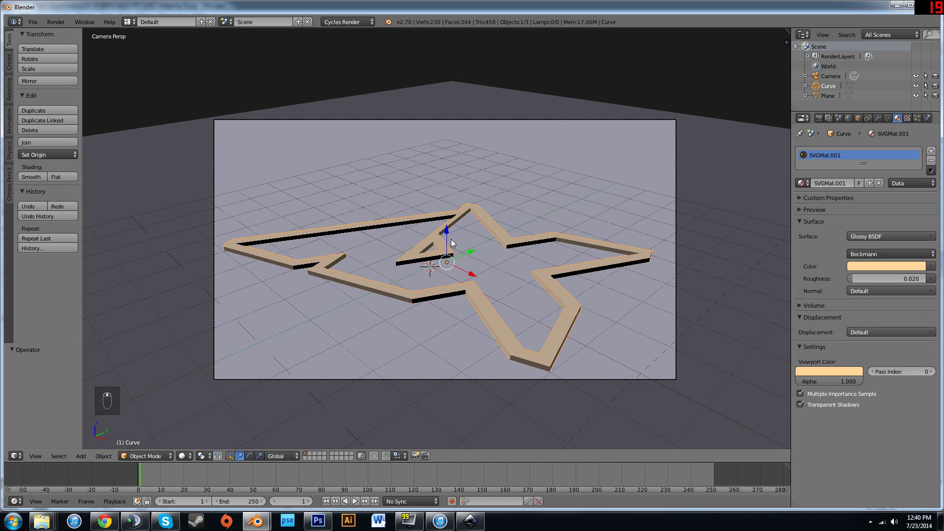
pyautogui.press('KP_7')
pyautogui.scroll(-5, 491, 199)
pyautogui.press('z')
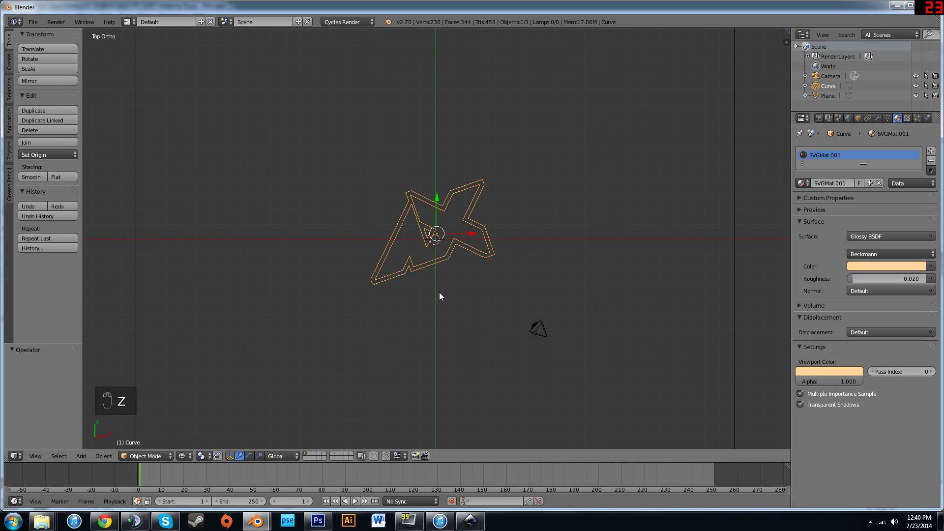
# Step: Add a plane, stretch it 8 times along Y and narrow it along X into a strip
pyautogui.scroll(1, 439, 292)
pyautogui.hotkey('shift', 'a')
pyautogui.moveTo(440, 284)
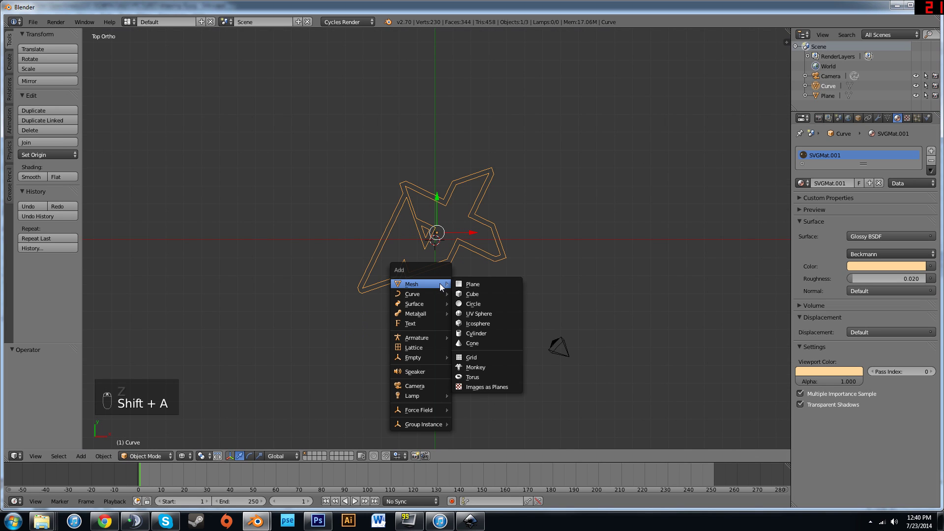
pyautogui.click(487, 285)
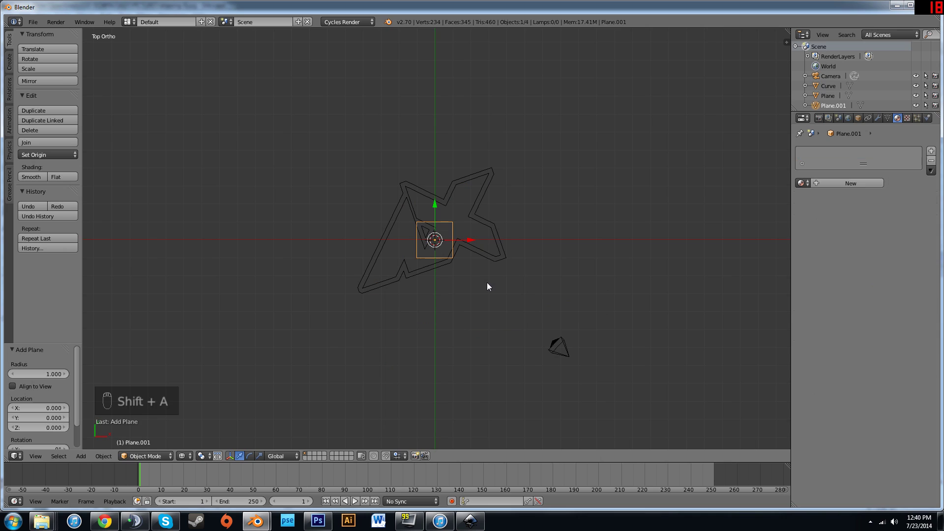
pyautogui.press('s')
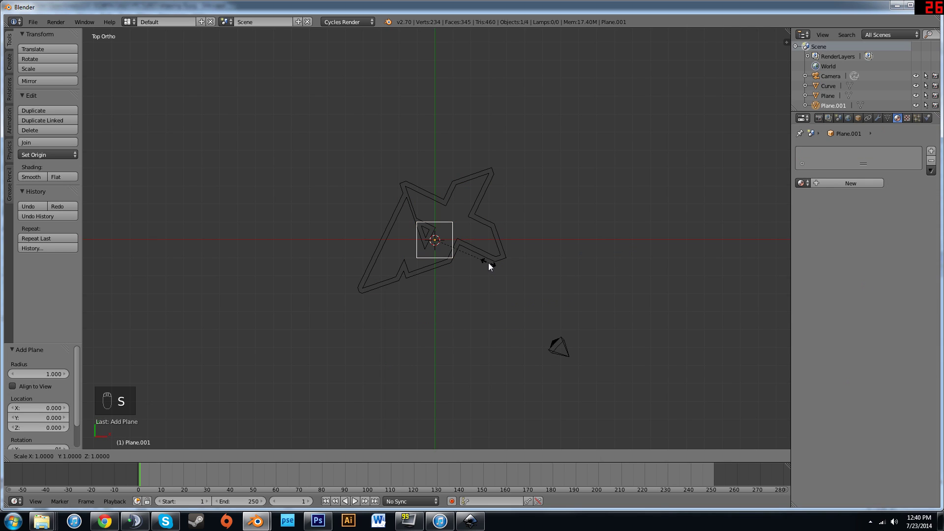
pyautogui.press('y')
pyautogui.press('8')
pyautogui.press('Return')
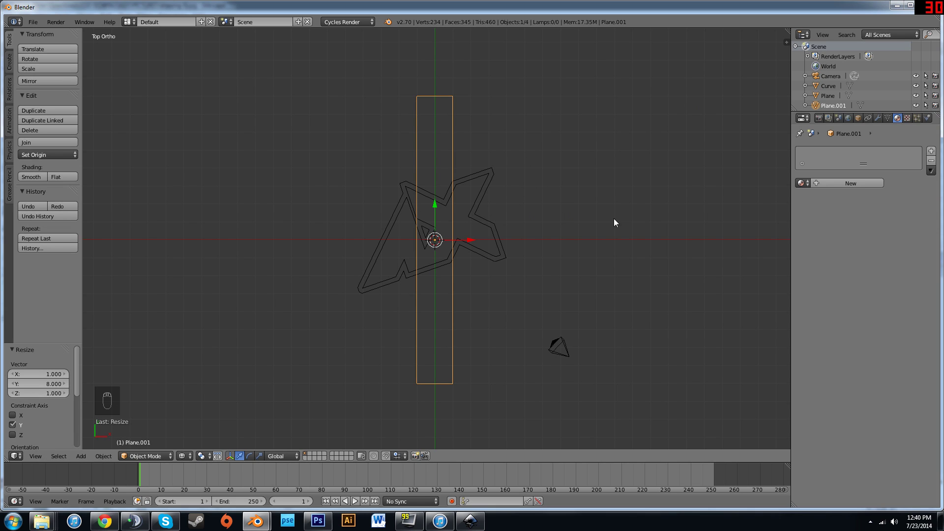
pyautogui.press('s')
pyautogui.press('x')
pyautogui.click(495, 235)
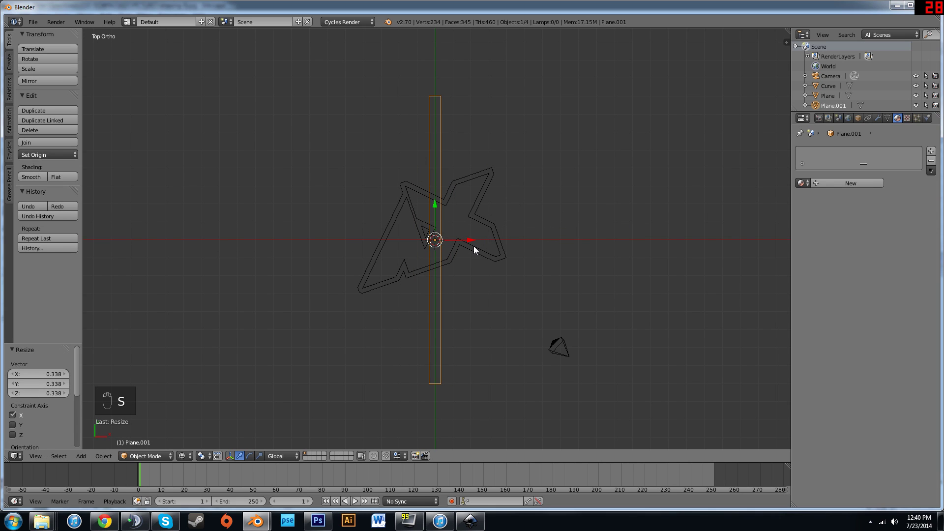
# Step: In front view, raise the strip above the logo and move it left to about X -4.517
pyautogui.press('KP_1')
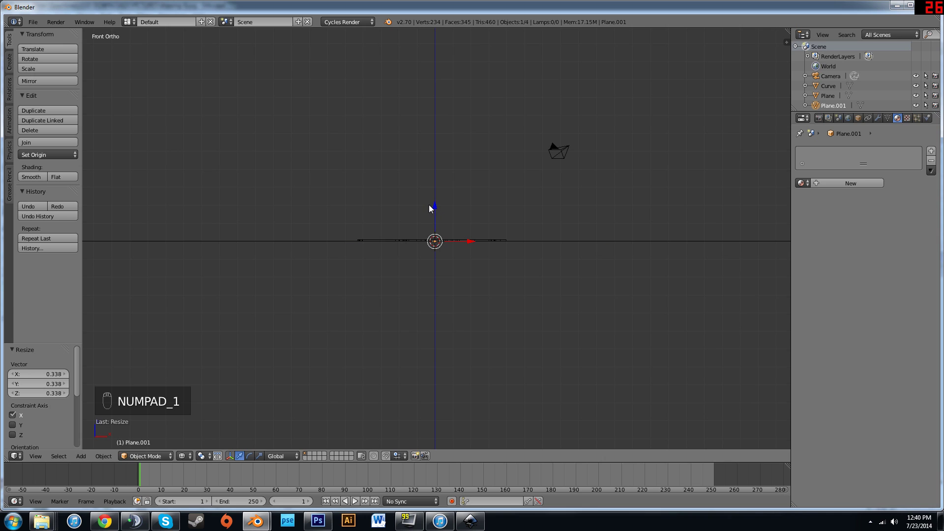
pyautogui.moveTo(429, 208); pyautogui.dragTo(432, 192)
pyautogui.hotkey('shift', 'c')
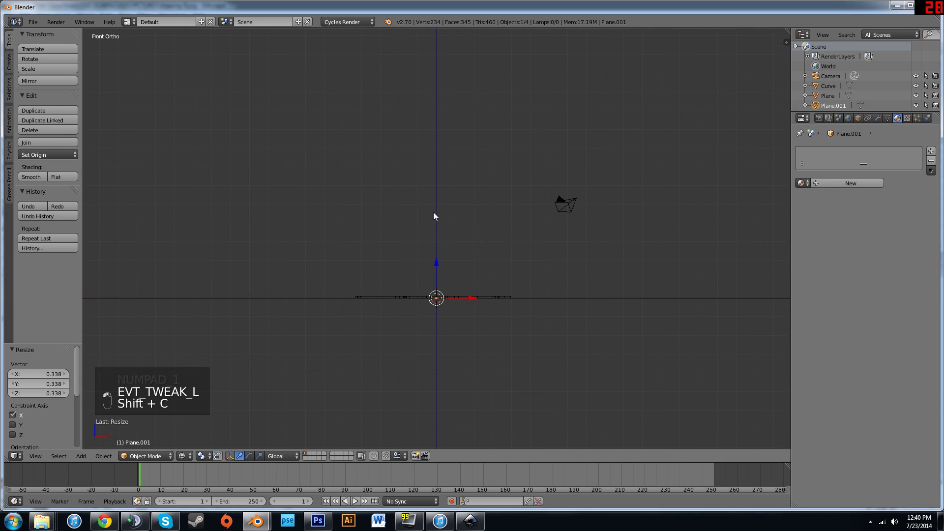
pyautogui.keyDown('shift'); pyautogui.moveTo(434, 217); pyautogui.dragTo(500, 223, button='middle'); pyautogui.keyUp('shift')
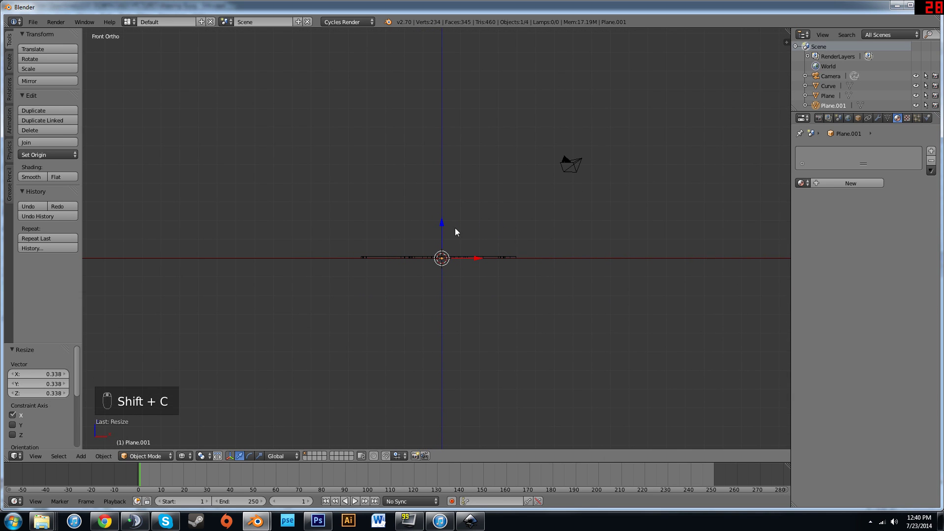
pyautogui.press('g')
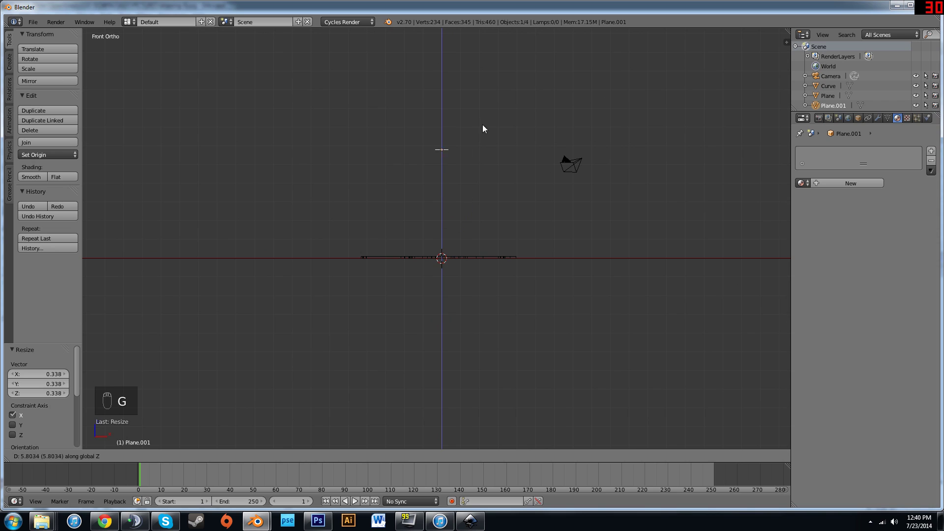
pyautogui.rightClick(439, 226)
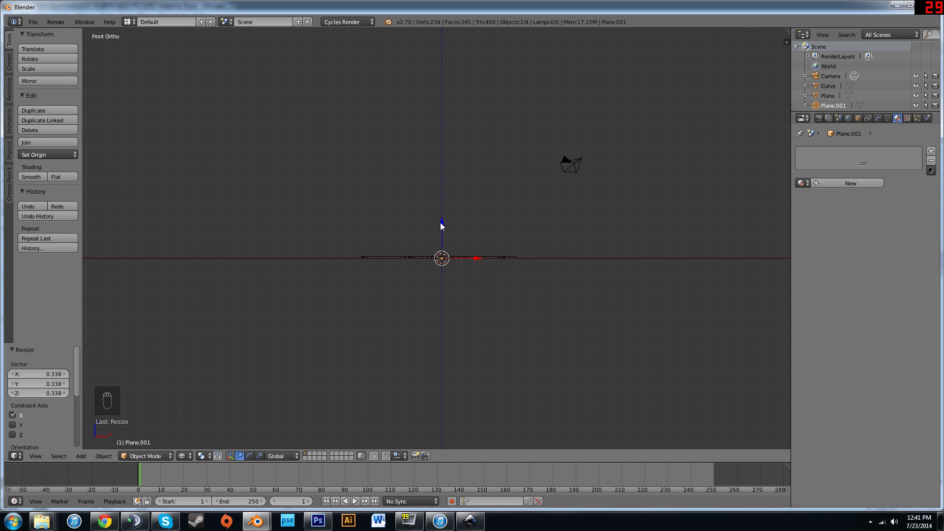
pyautogui.moveTo(441, 222); pyautogui.dragTo(440, 191)
pyautogui.moveTo(444, 125); pyautogui.dragTo(445, 131)
pyautogui.moveTo(479, 164); pyautogui.dragTo(395, 163)
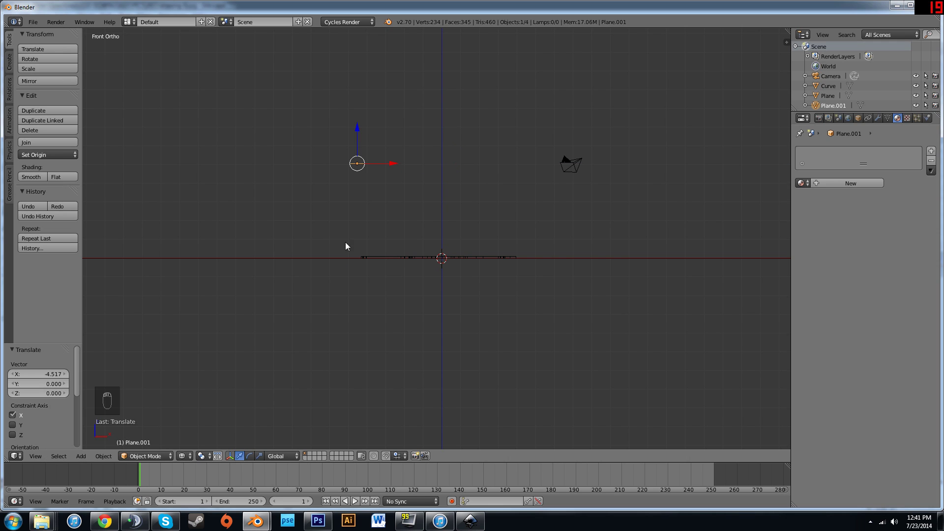
pyautogui.scroll(1, 507, 217)
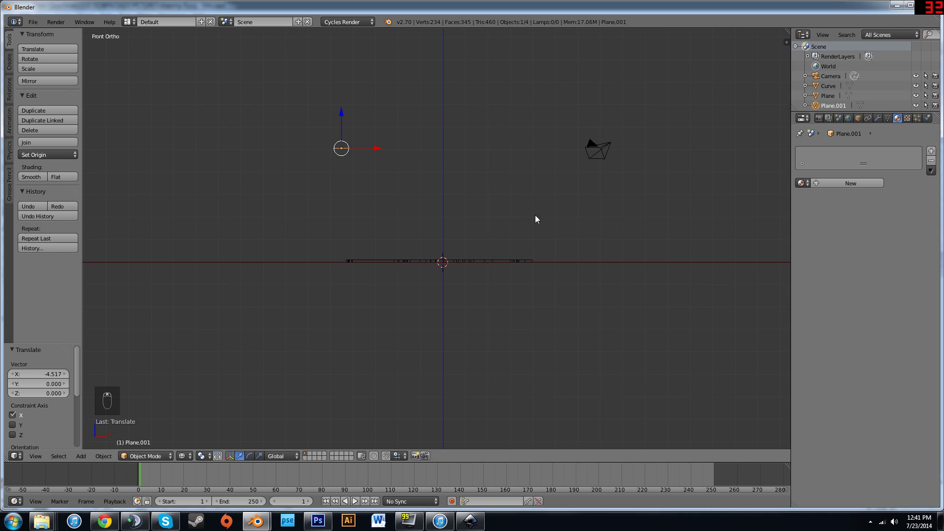
# Step: Tilt the strip about -32 degrees and give it a new material
pyautogui.press('r')
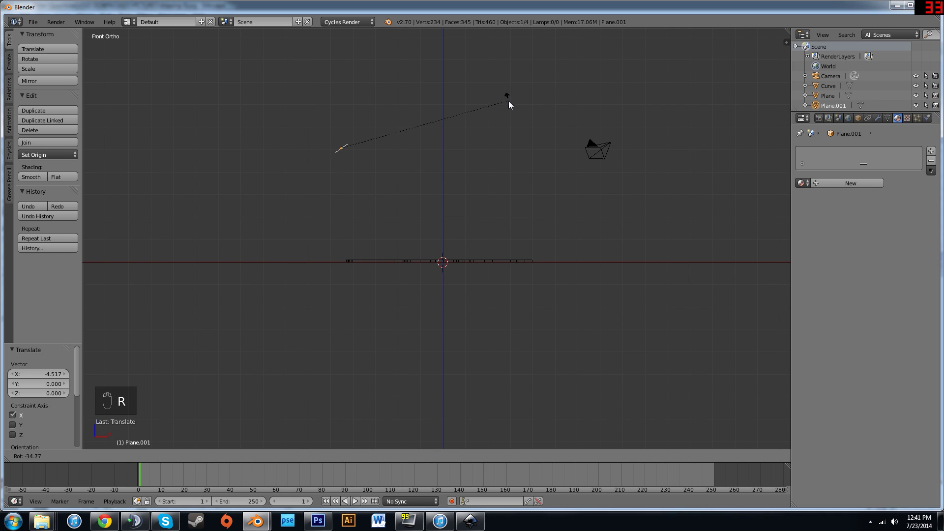
pyautogui.click(508, 107)
pyautogui.moveTo(420, 232)
pyautogui.mouseDown(button='middle')
pyautogui.moveTo(428, 199)
pyautogui.moveTo(426, 220)
pyautogui.mouseUp(button='middle')
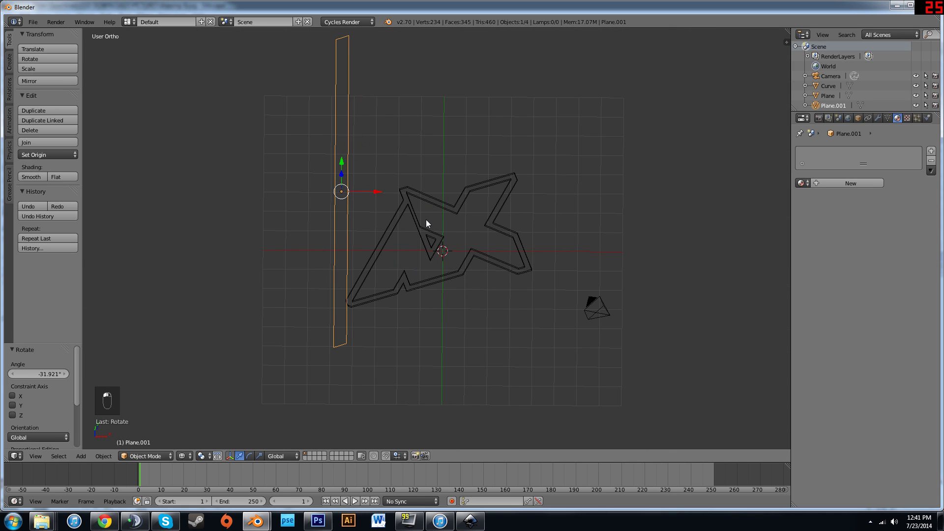
pyautogui.click(840, 184)
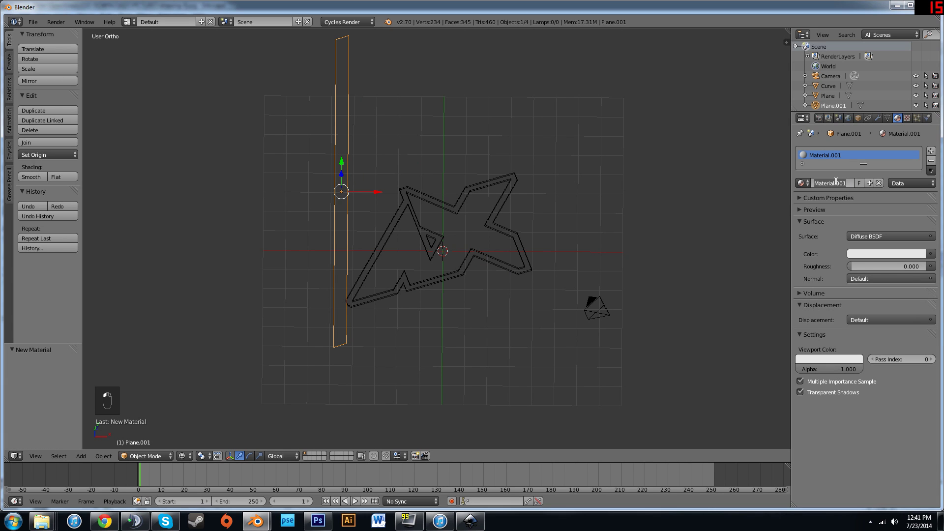
# Step: Name the strip's material light_small
pyautogui.write('light_sm')
pyautogui.write('all')
pyautogui.press('Return')
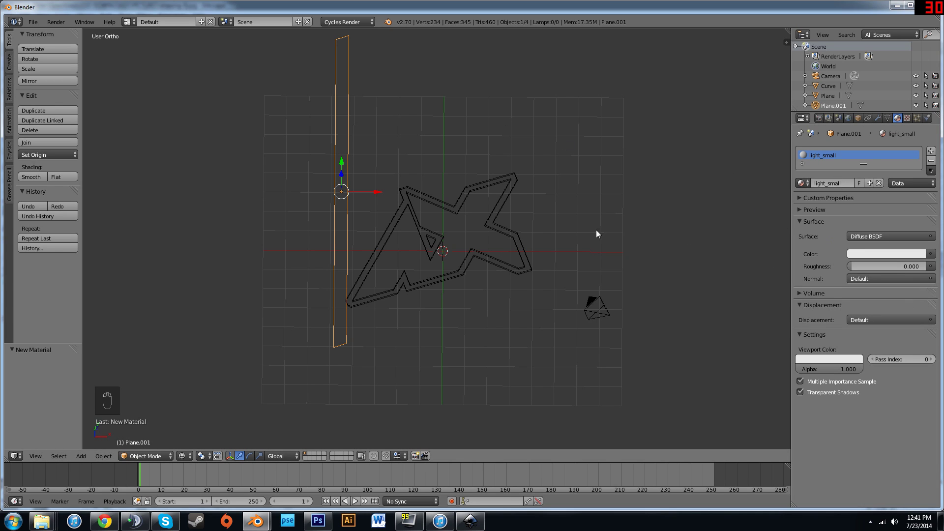
# Step: Change the light_small surface to Emission with strength 2
pyautogui.click(867, 235)
pyautogui.click(784, 432)
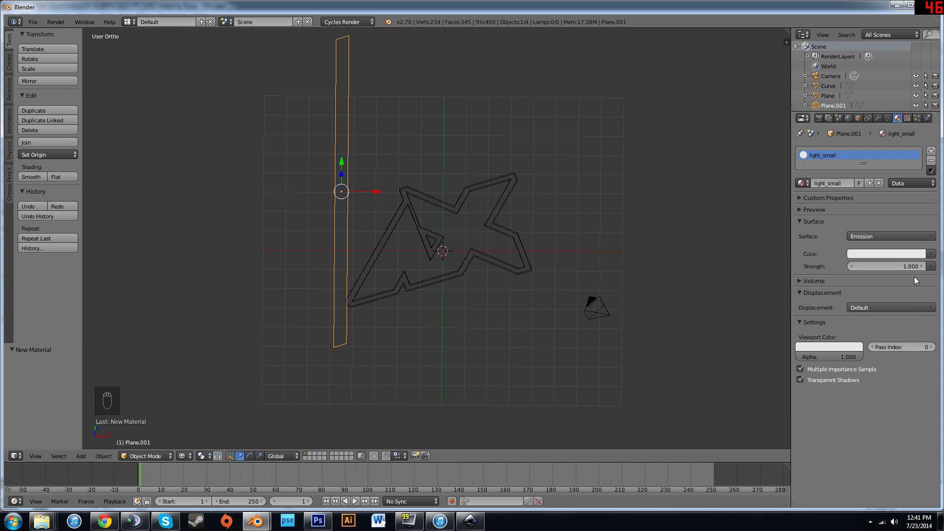
pyautogui.click(895, 264)
pyautogui.write('2')
pyautogui.press('Return')
pyautogui.press('KP_7')
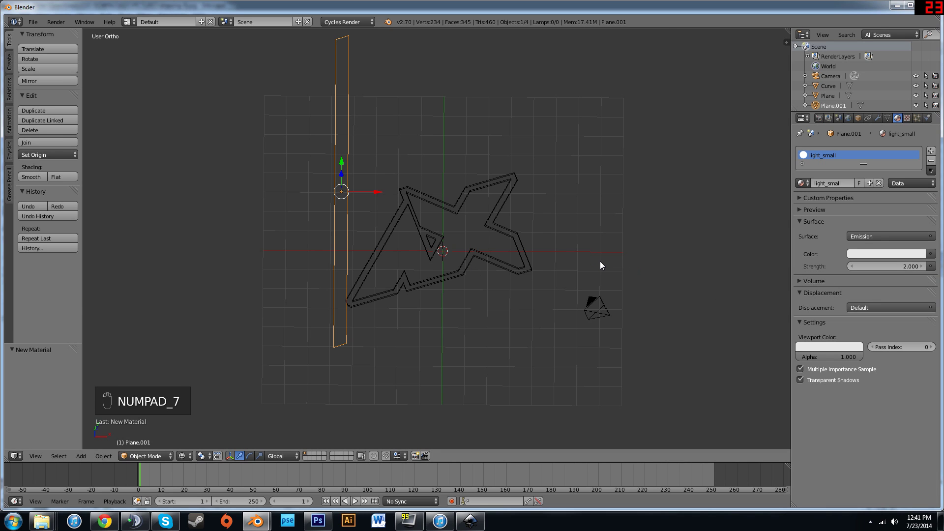
pyautogui.press('KP_7')
# Step: Duplicate the emissive bar 3 units along X, then shift both bars 4 units along Y
pyautogui.hotkey('shift', 'd')
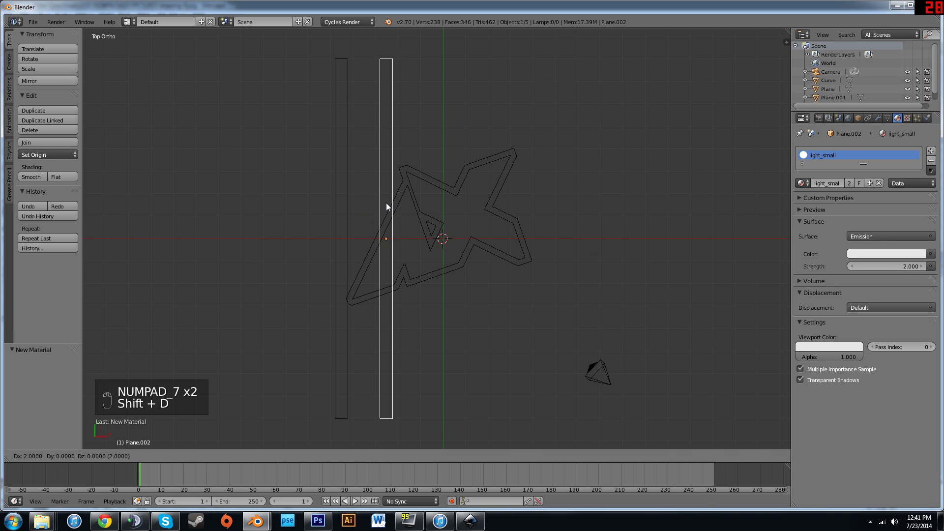
pyautogui.click(404, 202)
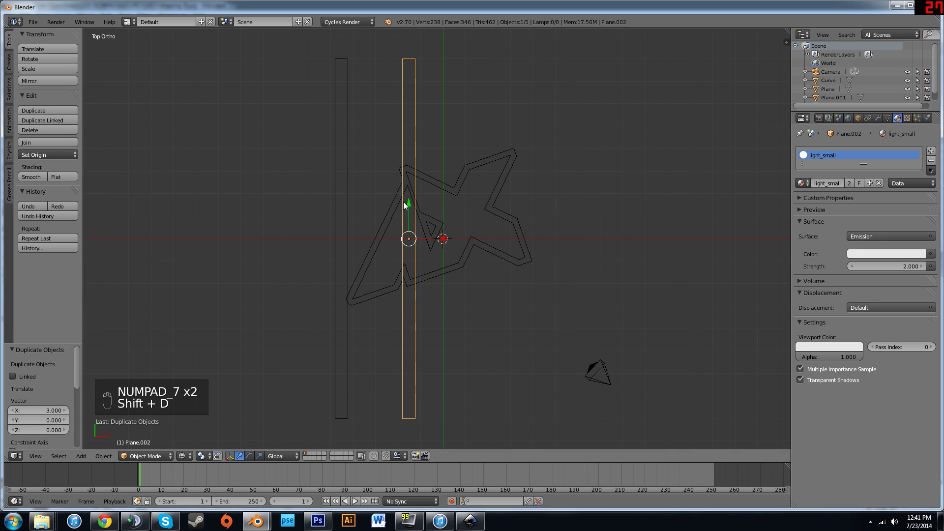
pyautogui.keyDown('shift'); pyautogui.rightClick(337, 210); pyautogui.keyUp('shift')
pyautogui.moveTo(375, 199); pyautogui.dragTo(375, 104)
pyautogui.moveTo(558, 230); pyautogui.dragTo(512, 201, button='middle')
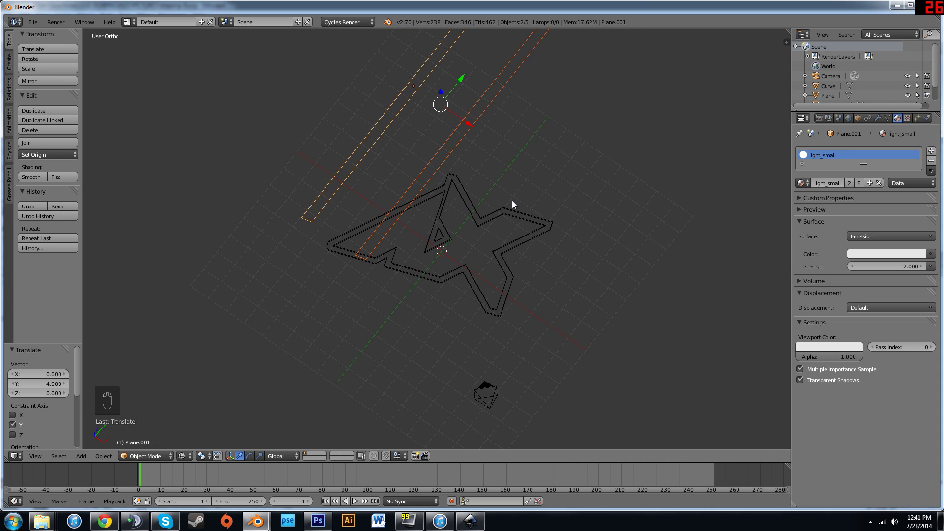
pyautogui.press('KP_0')
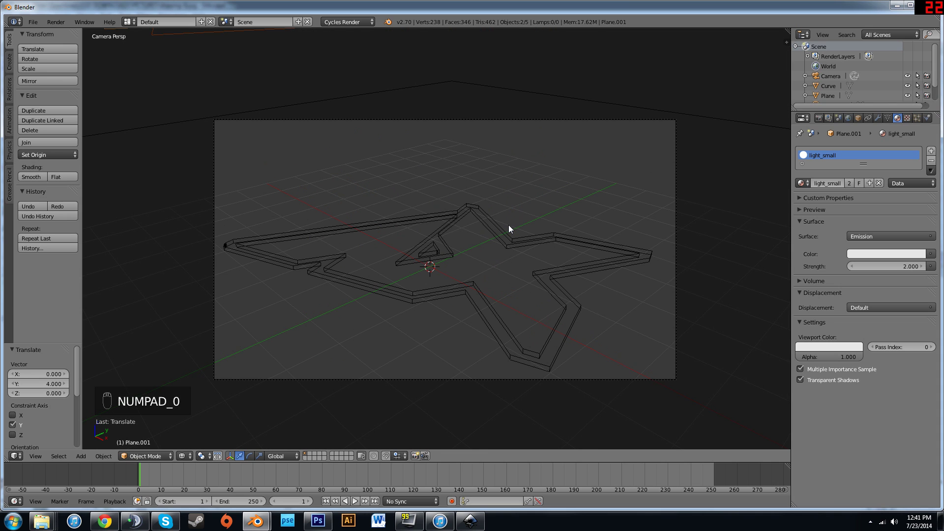
# Step: Render the camera view and zoom in to inspect the gold logo's lit edges
pyautogui.press('F12')
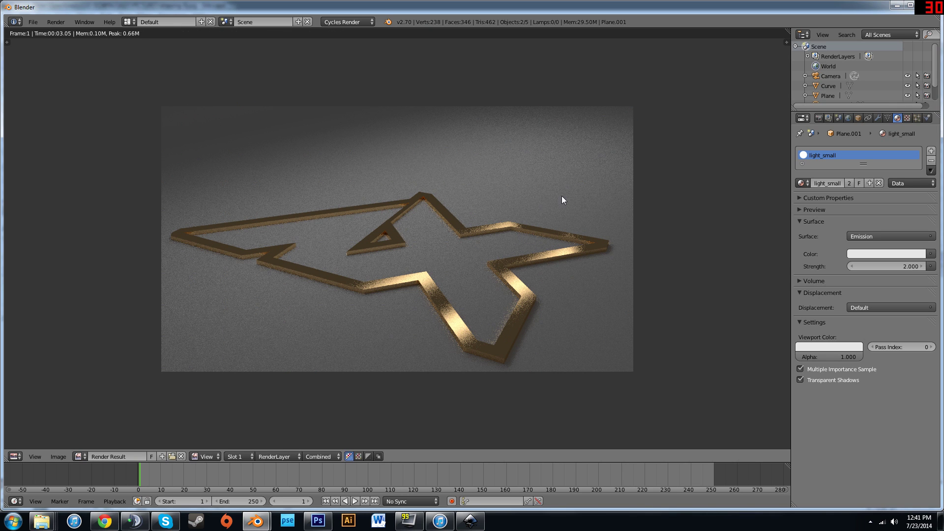
pyautogui.scroll(4, 585, 249)
pyautogui.moveTo(421, 249); pyautogui.dragTo(300, 244, button='middle')
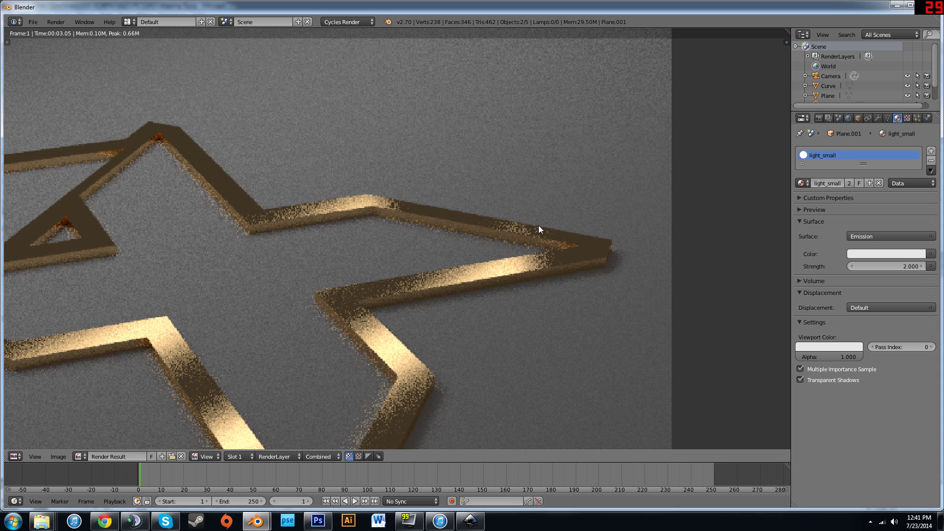
# Step: From the top view, move both light bars along Y and 2 units left on X
pyautogui.press('Escape')
pyautogui.press('KP_7')
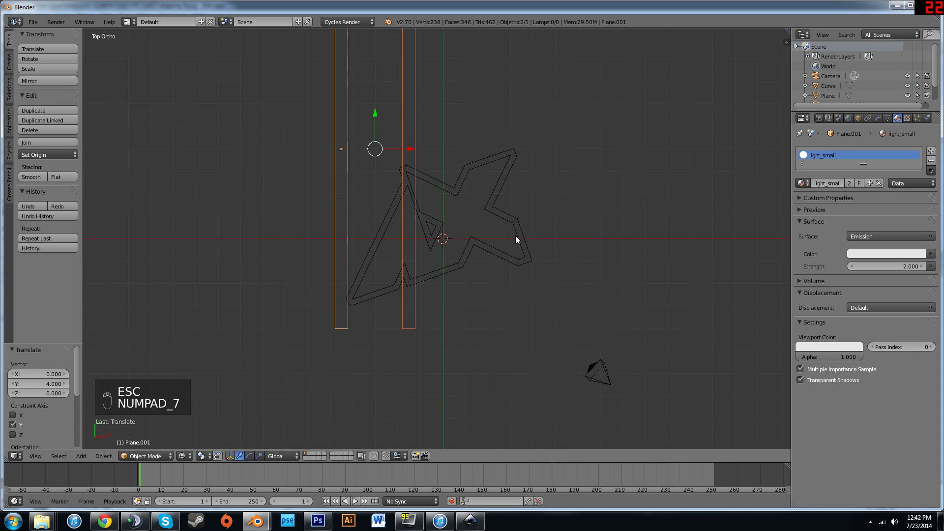
pyautogui.moveTo(400, 150); pyautogui.dragTo(400, 136)
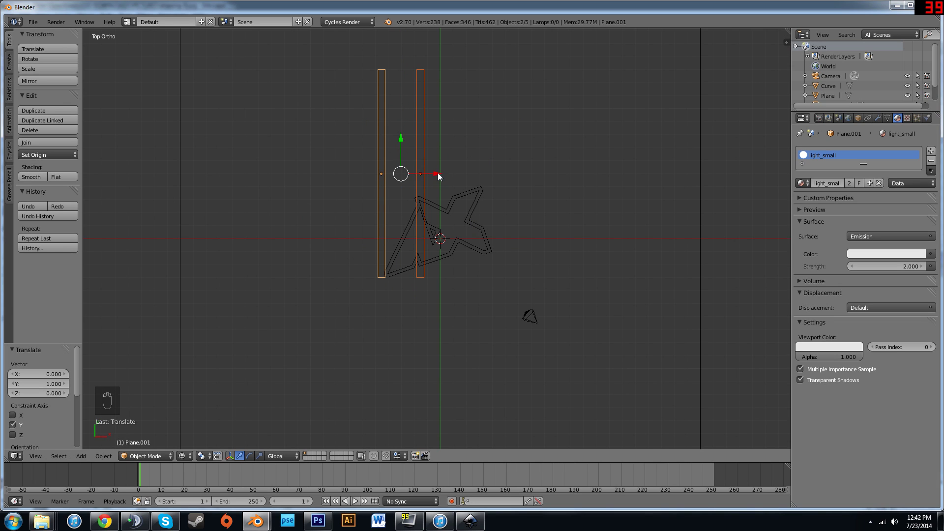
pyautogui.moveTo(437, 173); pyautogui.dragTo(407, 171)
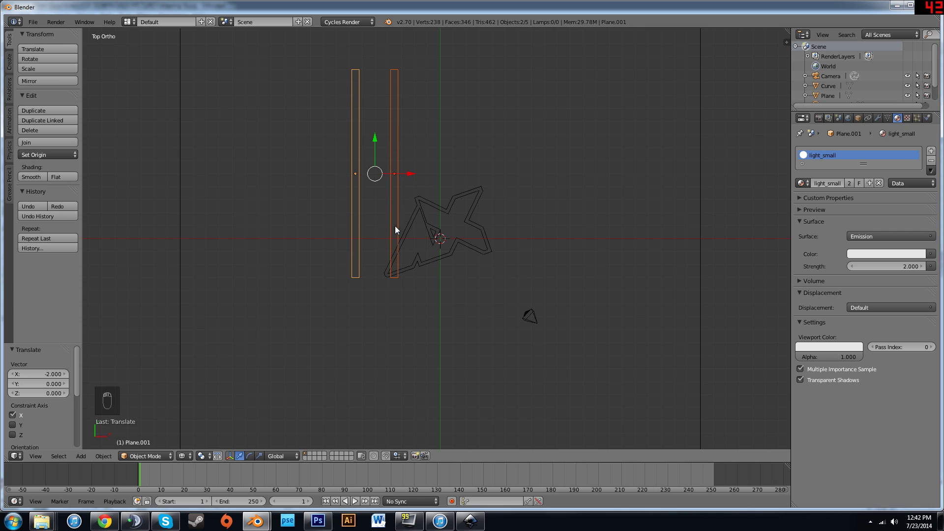
pyautogui.scroll(3, 395, 229)
pyautogui.keyDown('shift'); pyautogui.moveTo(395, 233); pyautogui.dragTo(404, 256, button='middle'); pyautogui.keyUp('shift')
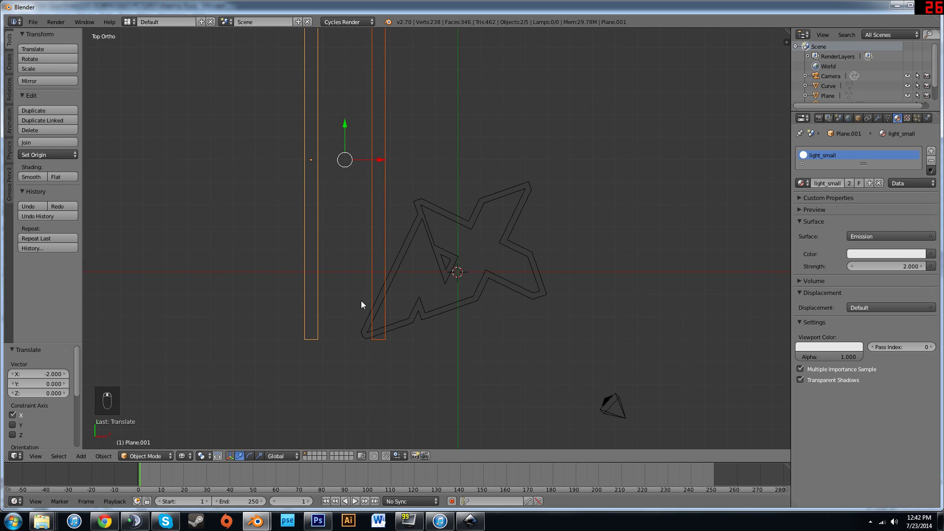
# Step: Render a fresh test image and inspect the relit gold logo
pyautogui.press('F12')
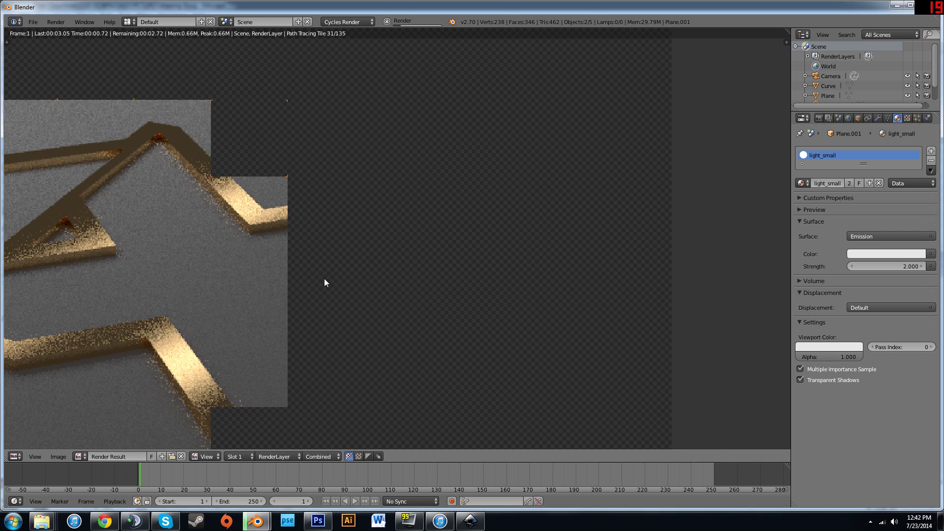
pyautogui.scroll(-2, 198, 253)
pyautogui.moveTo(229, 225); pyautogui.dragTo(338, 216, button='middle')
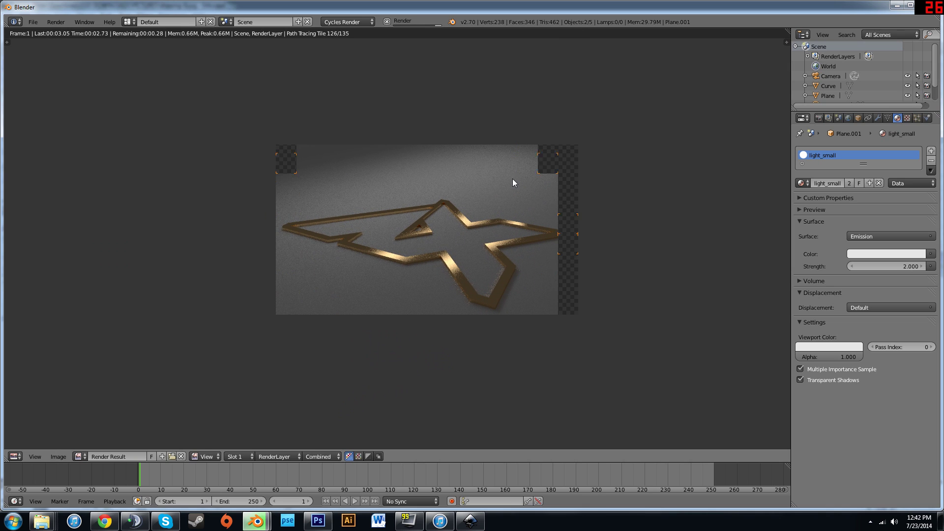
pyautogui.scroll(2, 371, 198)
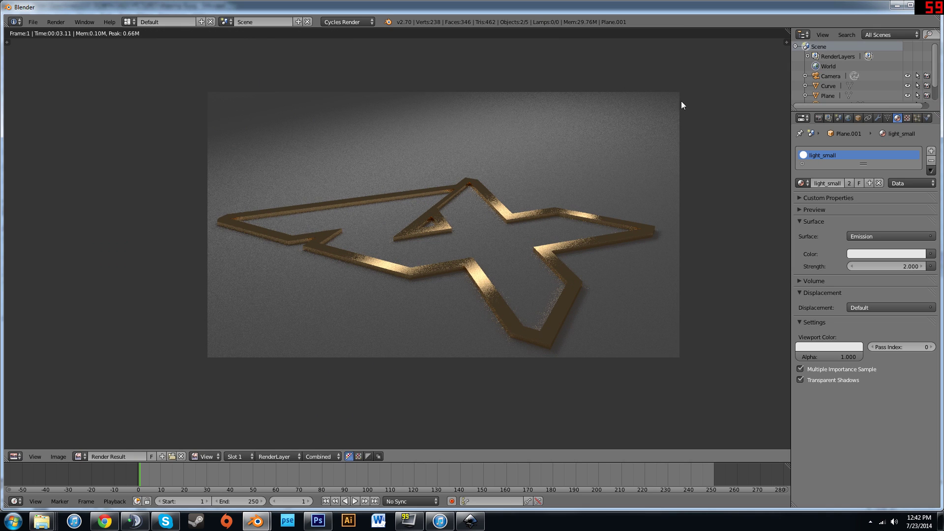
pyautogui.press('Escape')
pyautogui.scroll(-5, 514, 265)
pyautogui.scroll(2, 513, 262)
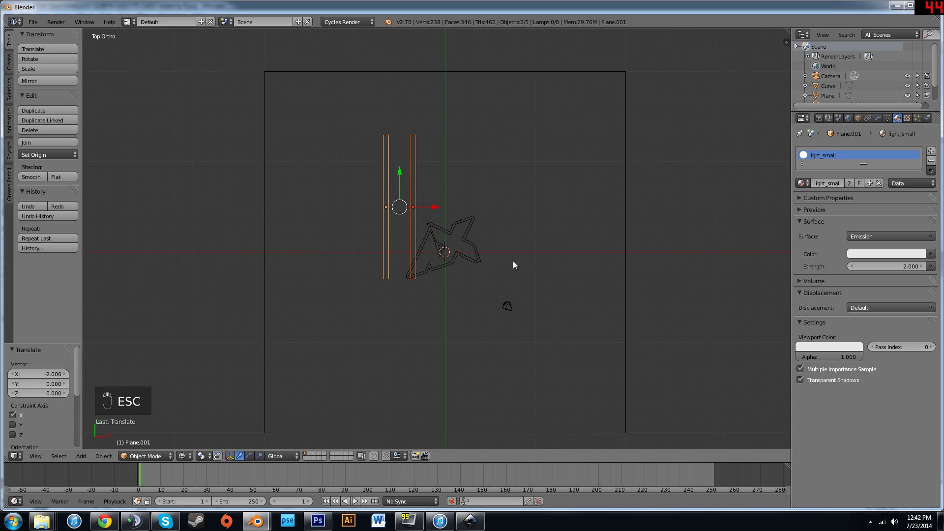
# Step: Add a plane at the scene centre and scale it by 8
pyautogui.hotkey('shift', 'a')
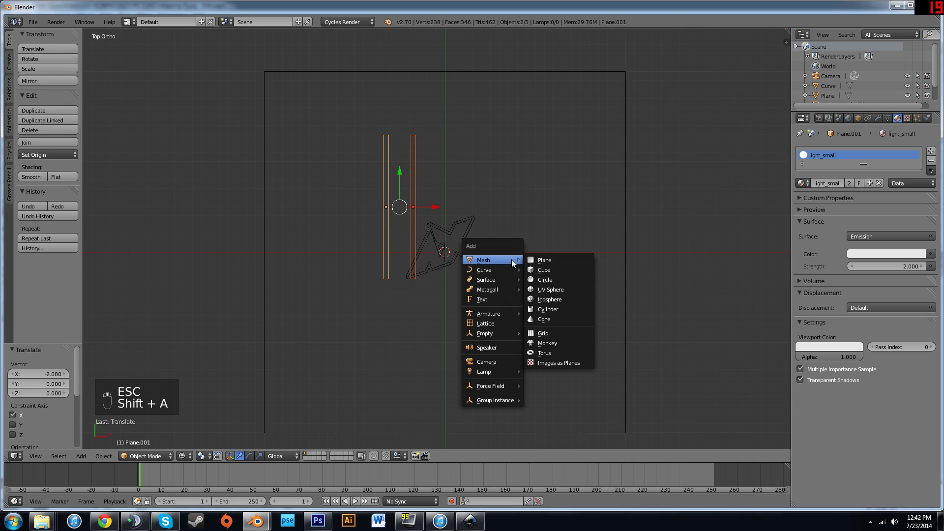
pyautogui.click(546, 259)
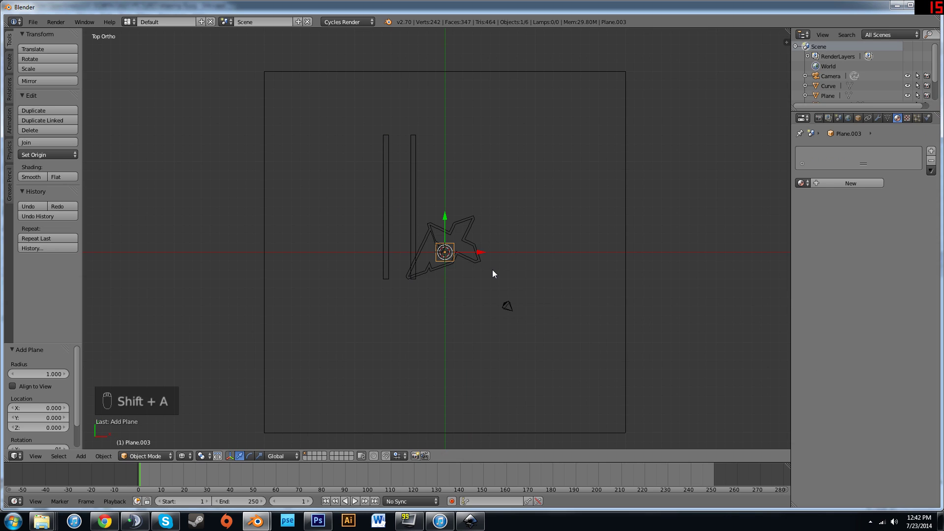
pyautogui.press('s')
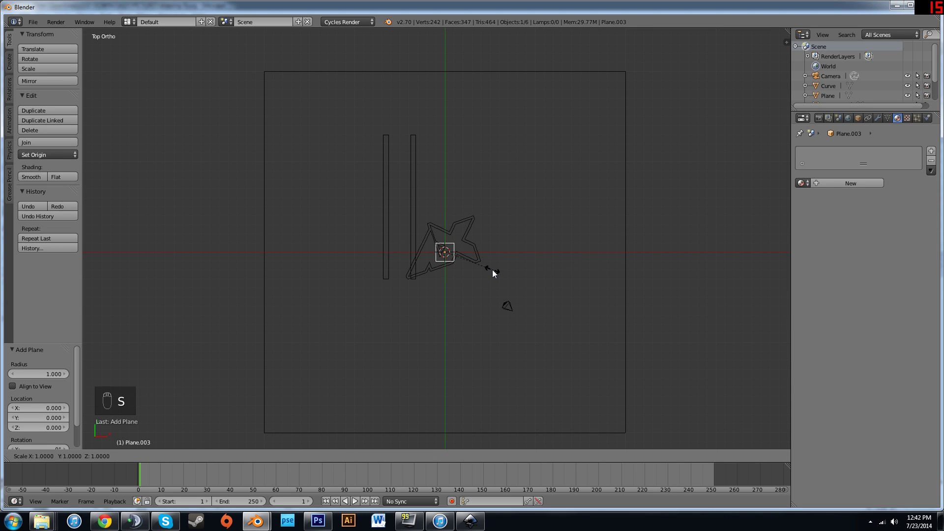
pyautogui.press('8')
pyautogui.press('Return')
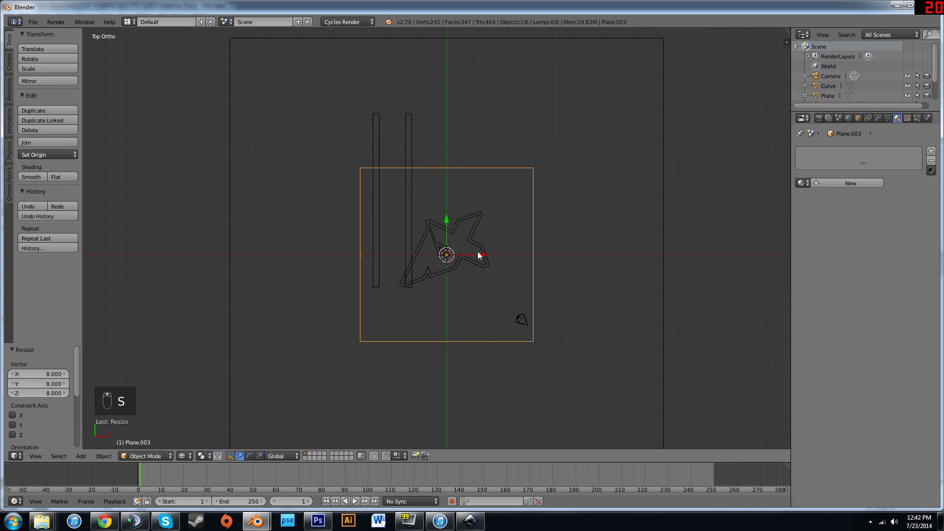
# Step: Raise the plane 3 units above the logo on Z and give it a new material
pyautogui.press('KP_1')
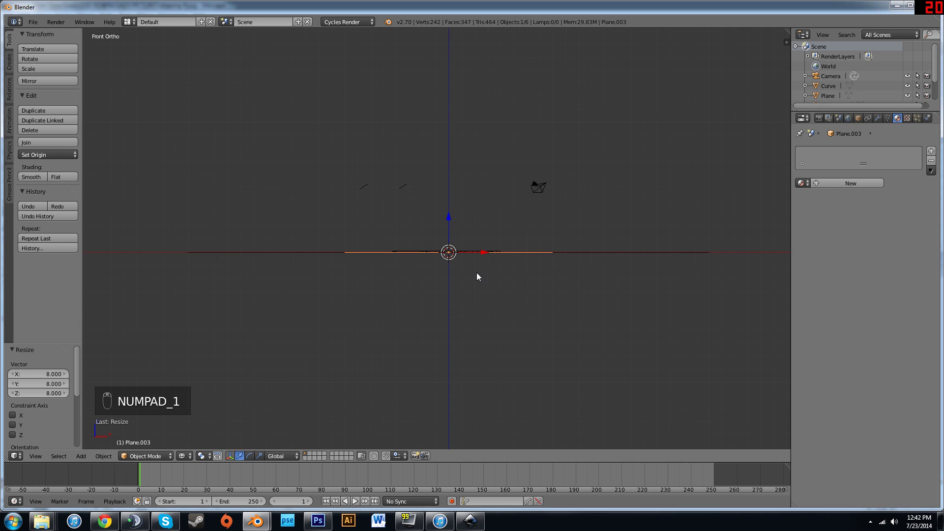
pyautogui.scroll(4, 476, 276)
pyautogui.keyDown('shift'); pyautogui.moveTo(496, 245); pyautogui.dragTo(461, 274, button='middle'); pyautogui.keyUp('shift')
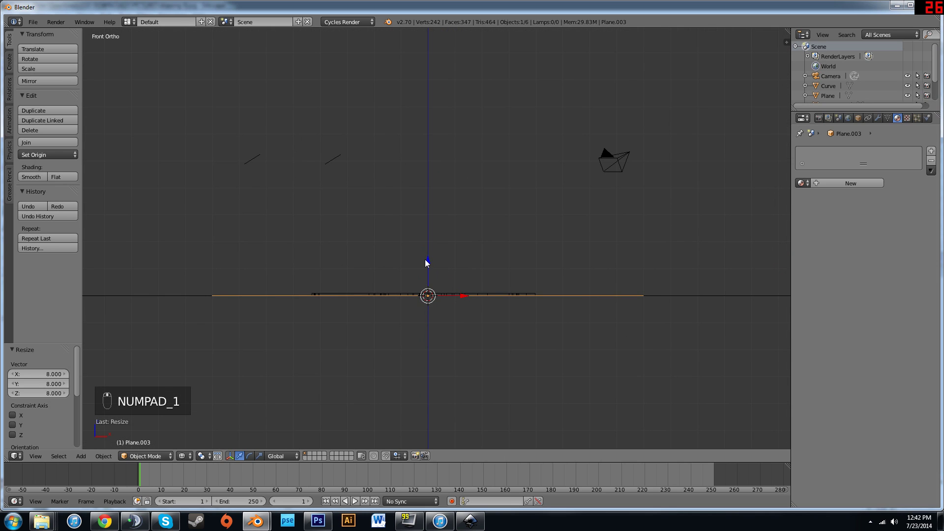
pyautogui.moveTo(426, 260); pyautogui.dragTo(429, 75)
pyautogui.scroll(-3, 429, 99)
pyautogui.moveTo(430, 125); pyautogui.dragTo(431, 77)
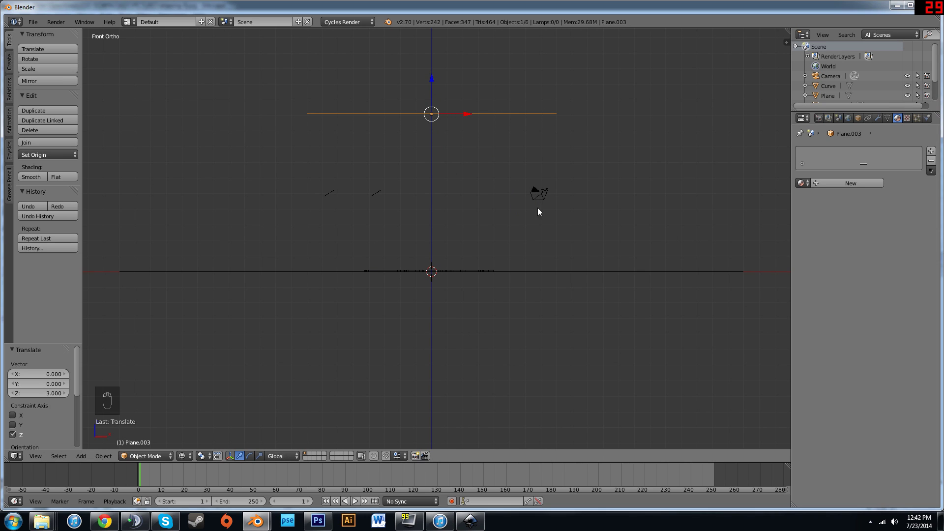
pyautogui.click(842, 184)
# Step: Rename the new material light_large and make it an Emission shader with strength 1
pyautogui.click(825, 180)
pyautogui.write('ligh')
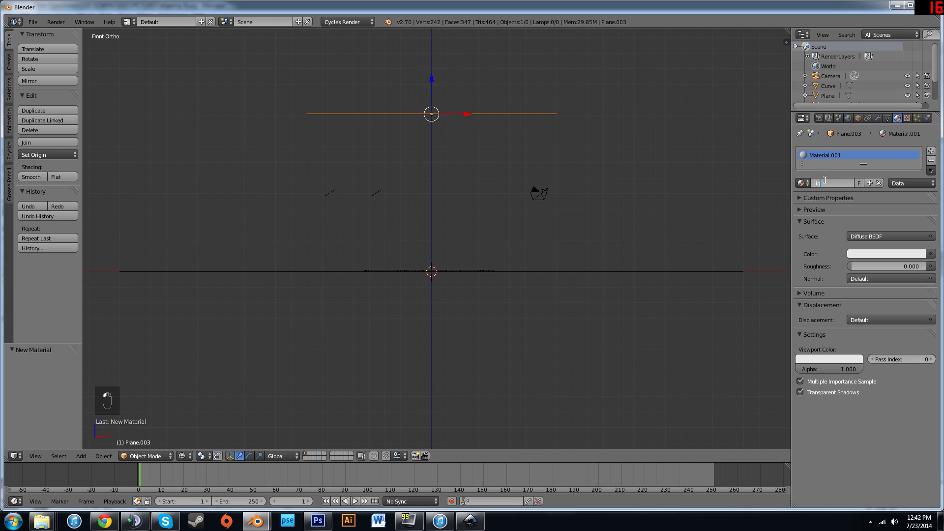
pyautogui.write('t_large')
pyautogui.press('Return')
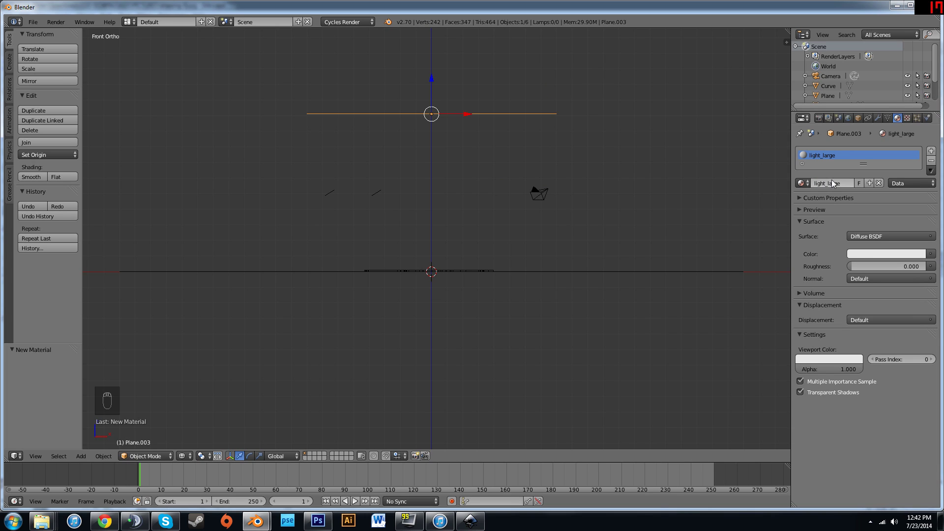
pyautogui.click(865, 236)
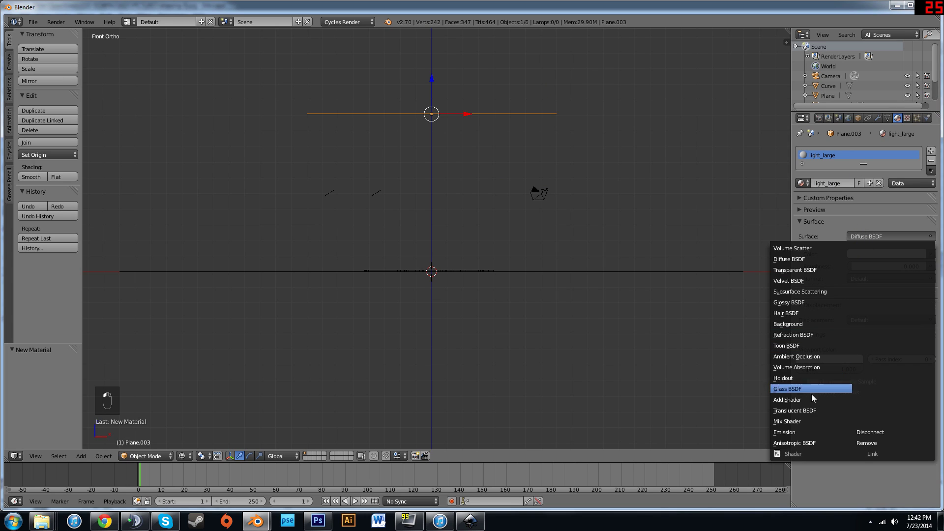
pyautogui.click(807, 431)
pyautogui.click(904, 266)
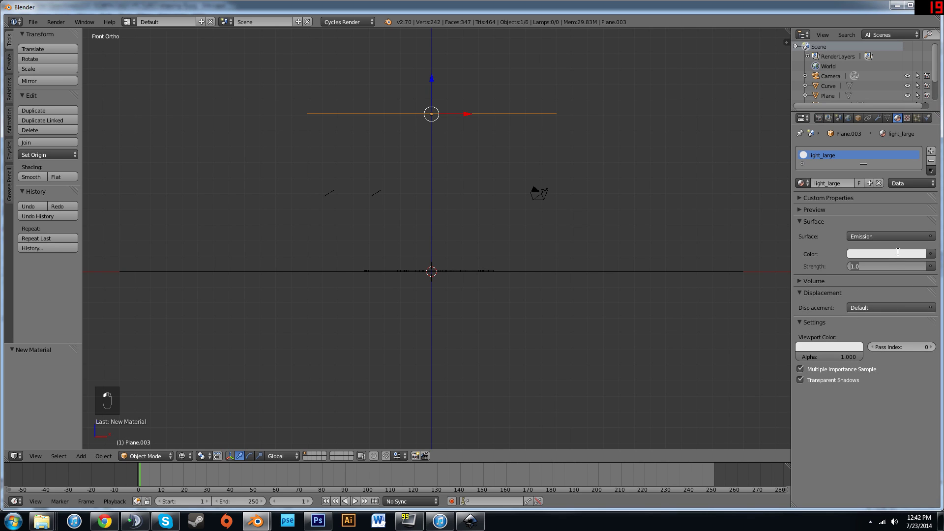
pyautogui.click(839, 238)
# Step: Test-render, then shift the light plane -3.718 on X, tilt it -8.692°, and re-render
pyautogui.press('F12')
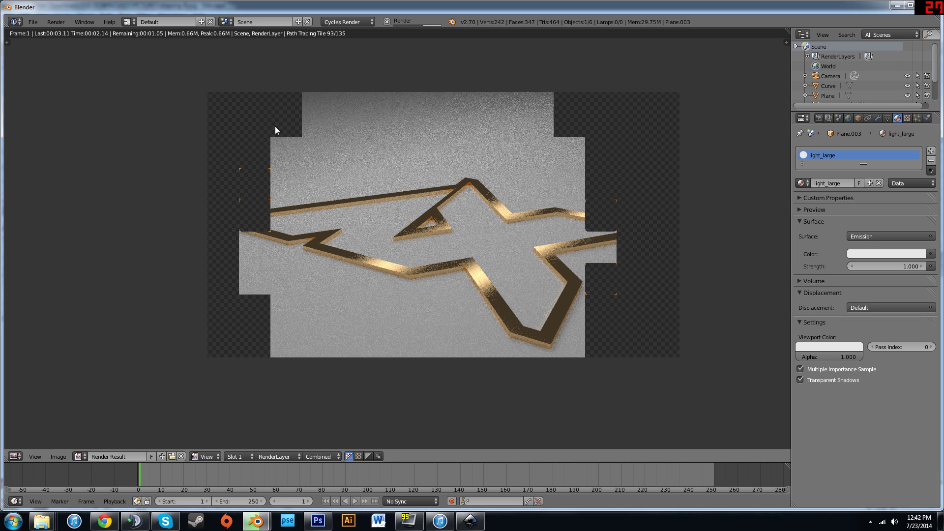
pyautogui.press('Escape')
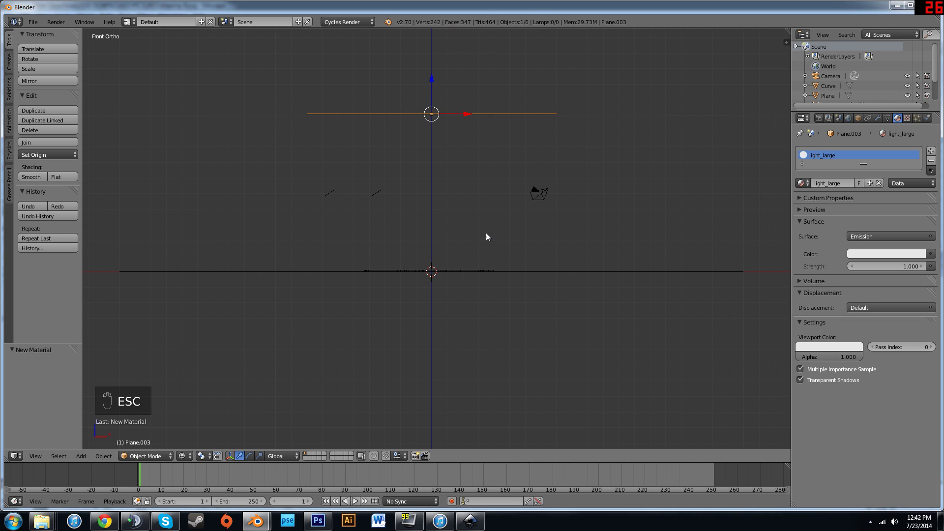
pyautogui.moveTo(464, 114); pyautogui.dragTo(406, 114)
pyautogui.press('r')
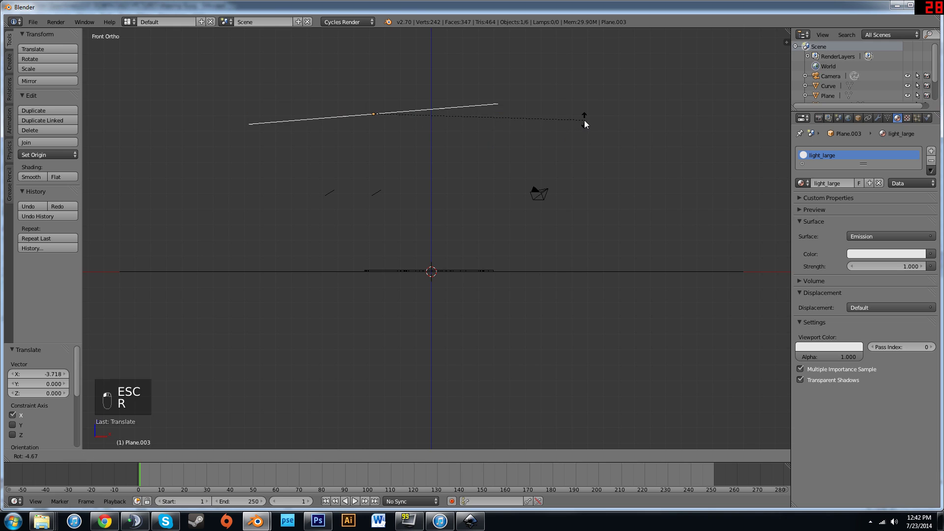
pyautogui.click(584, 109)
pyautogui.press('F12')
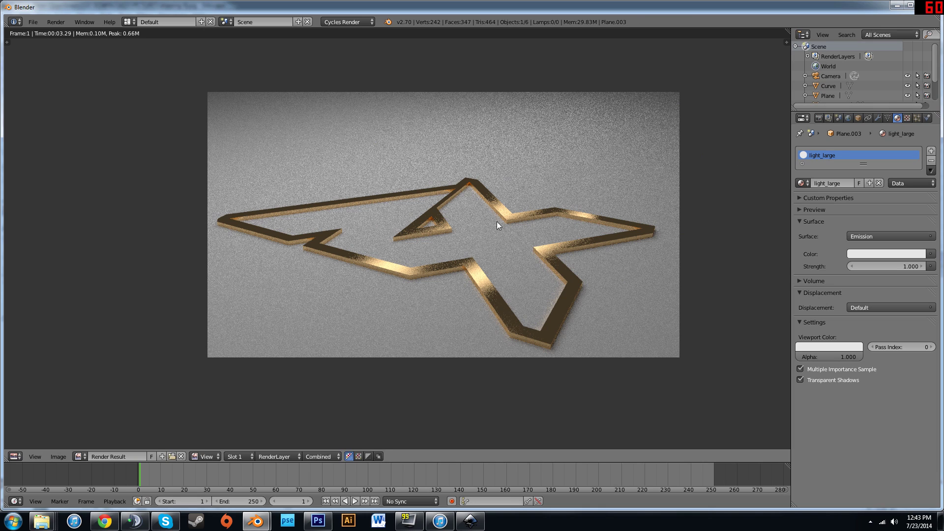
pyautogui.press('Escape')
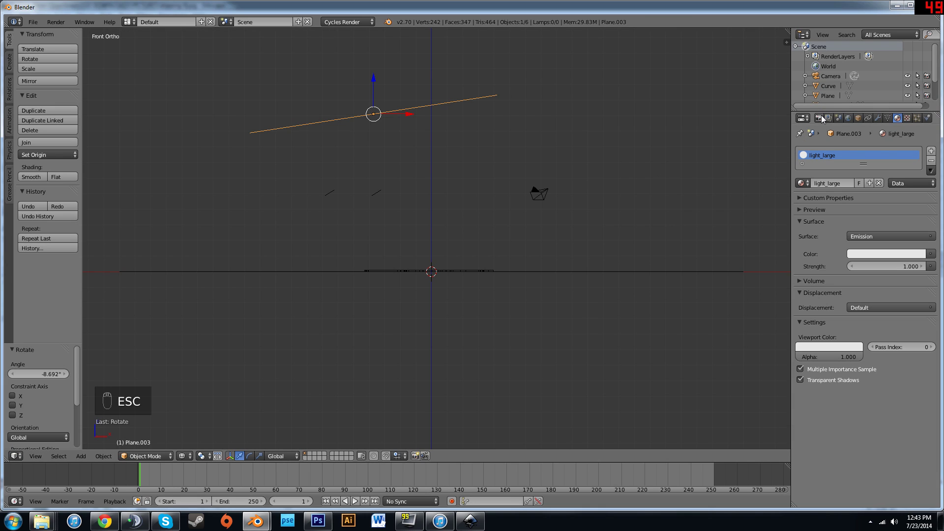
pyautogui.click(819, 118)
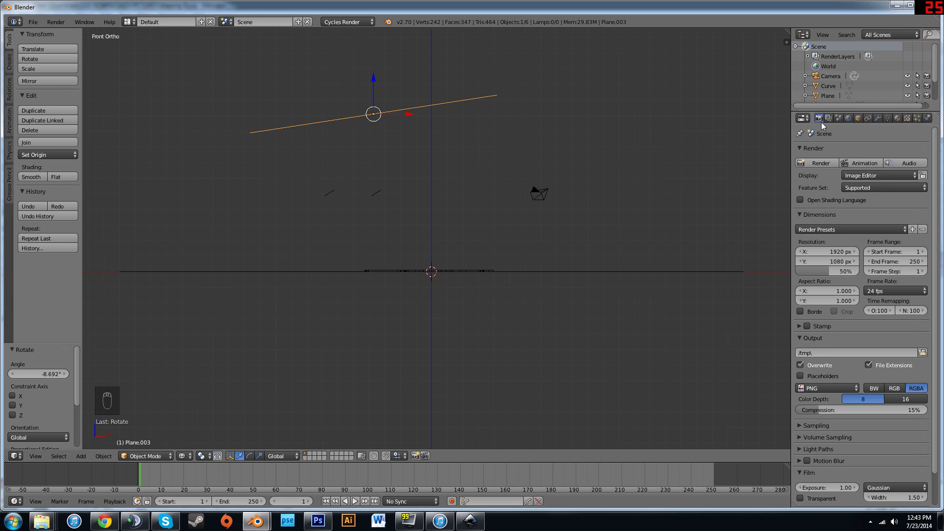
# Step: Set Render samples to 100 in the Sampling panel and render the logo again
pyautogui.scroll(-1, 822, 323)
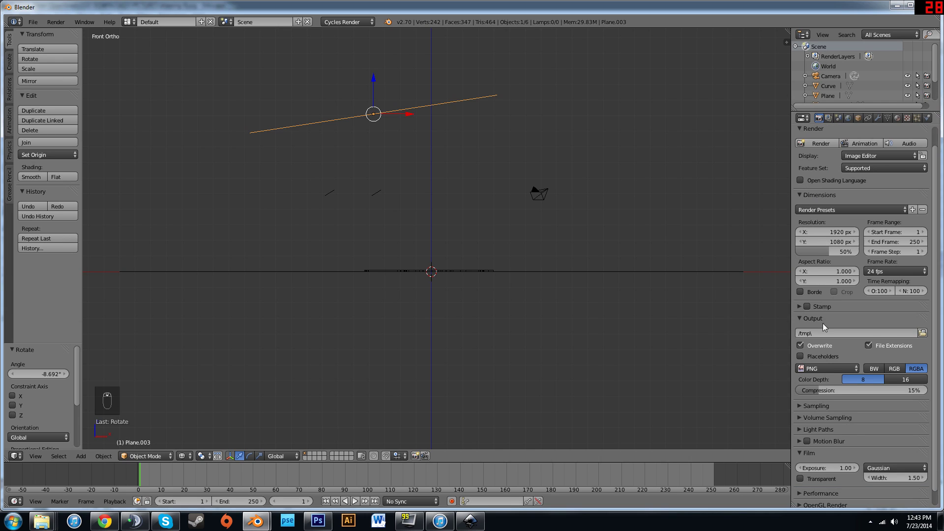
pyautogui.click(800, 406)
pyautogui.doubleClick(901, 455)
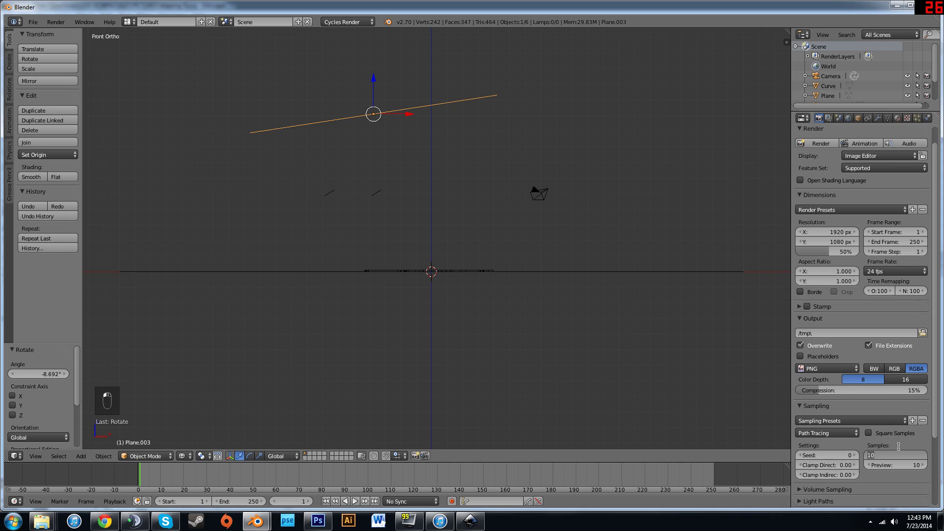
pyautogui.write('100')
pyautogui.press('Return')
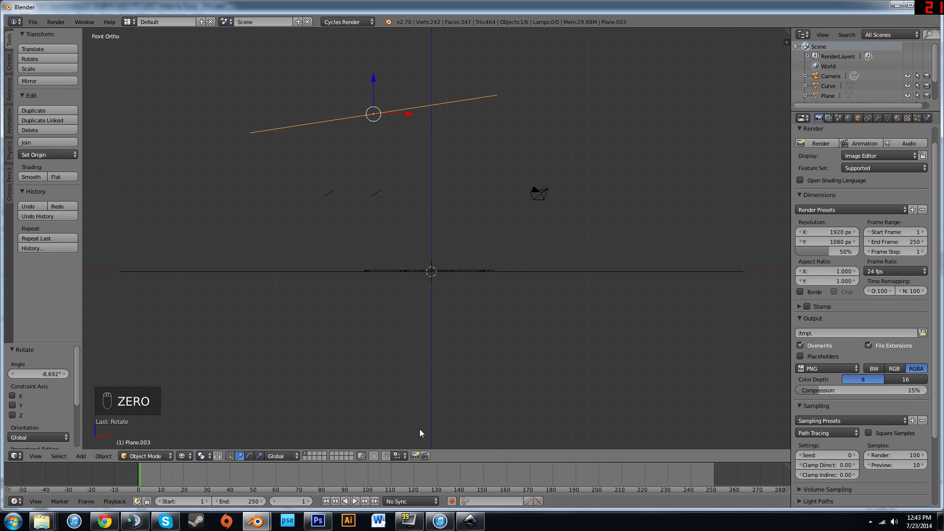
pyautogui.press('F12')
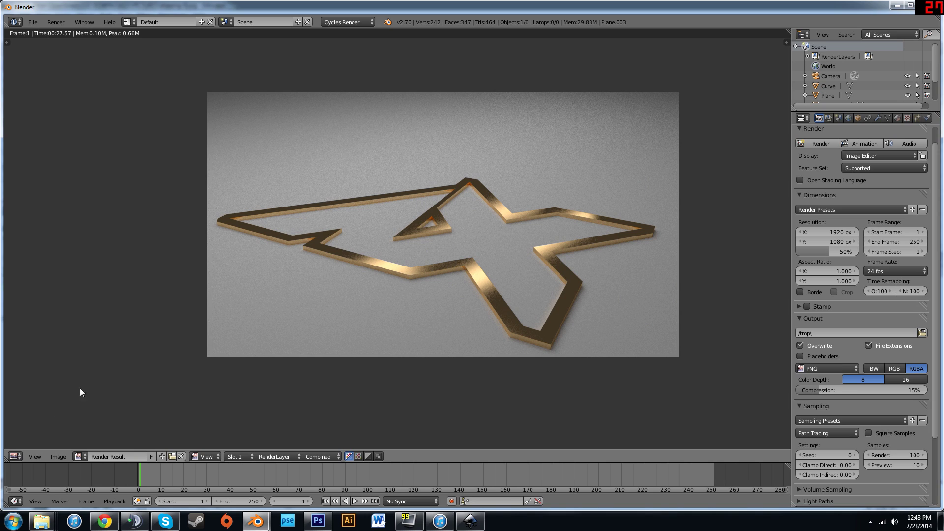
pyautogui.click(15, 457)
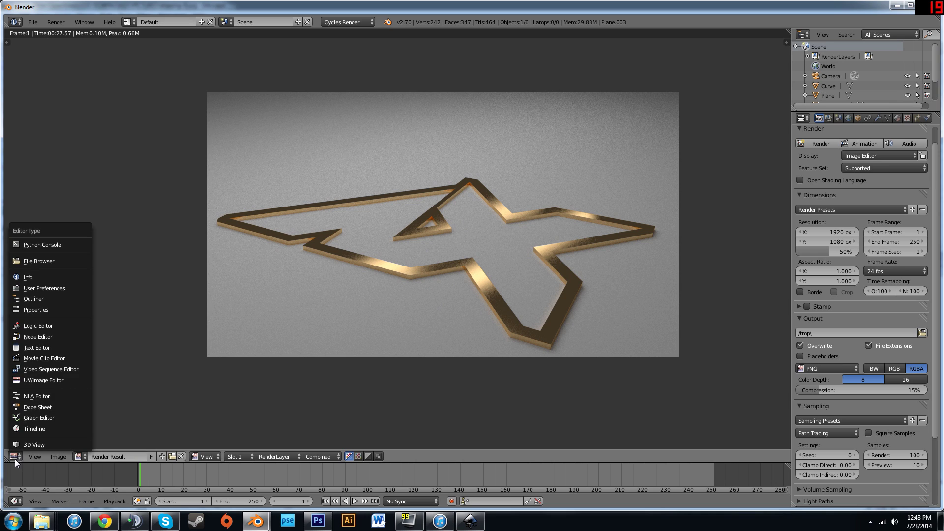
# Step: Turn the render view into a Compositing node editor with Use Nodes, Backdrop, and a Viewer node
pyautogui.click(54, 337)
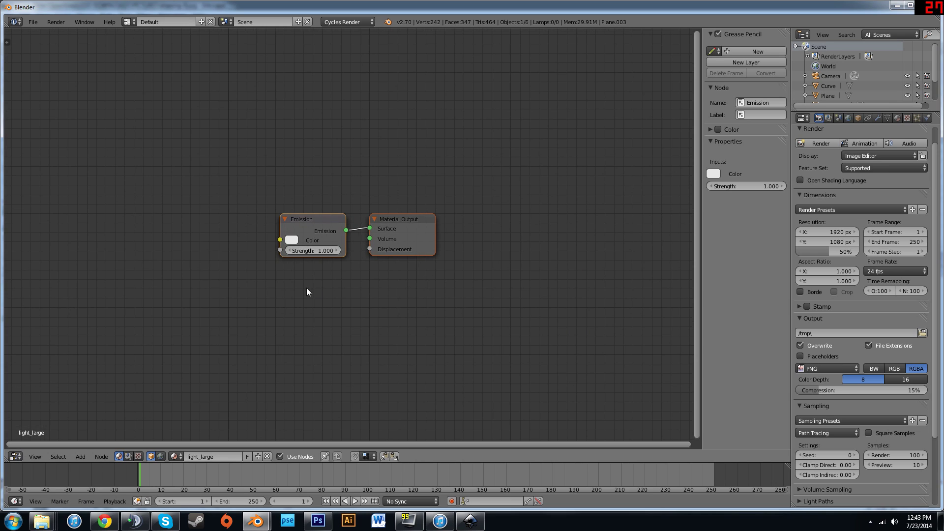
pyautogui.click(128, 456)
pyautogui.click(139, 456)
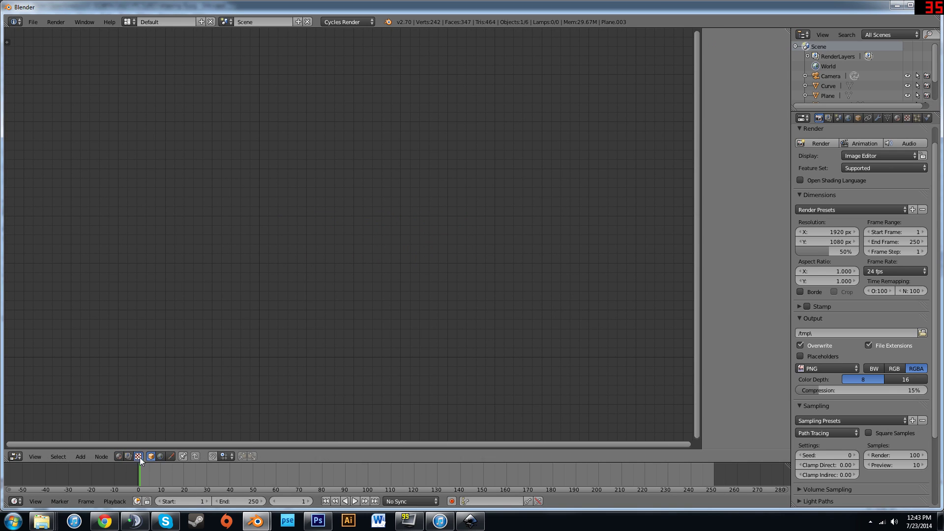
pyautogui.click(127, 456)
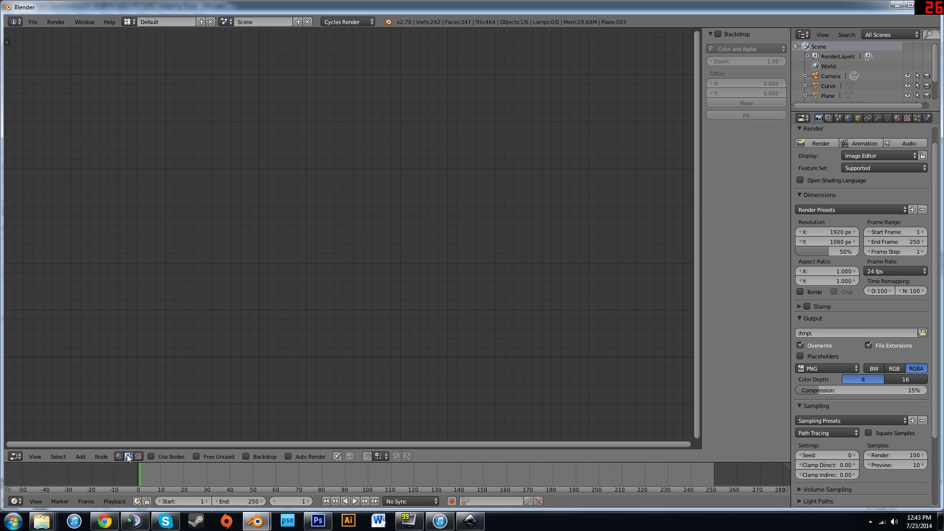
pyautogui.click(152, 456)
pyautogui.click(248, 456)
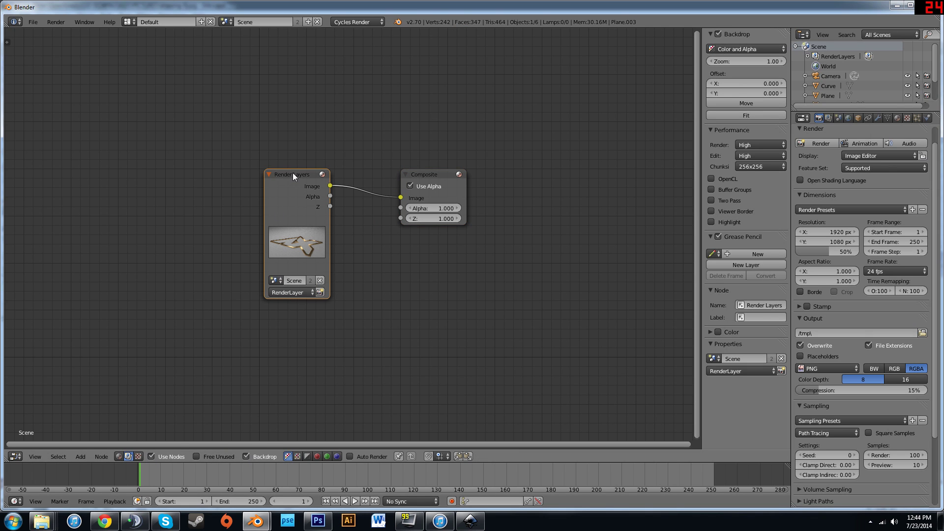
pyautogui.moveTo(294, 173); pyautogui.dragTo(71, 161)
pyautogui.moveTo(421, 178); pyautogui.dragTo(613, 183)
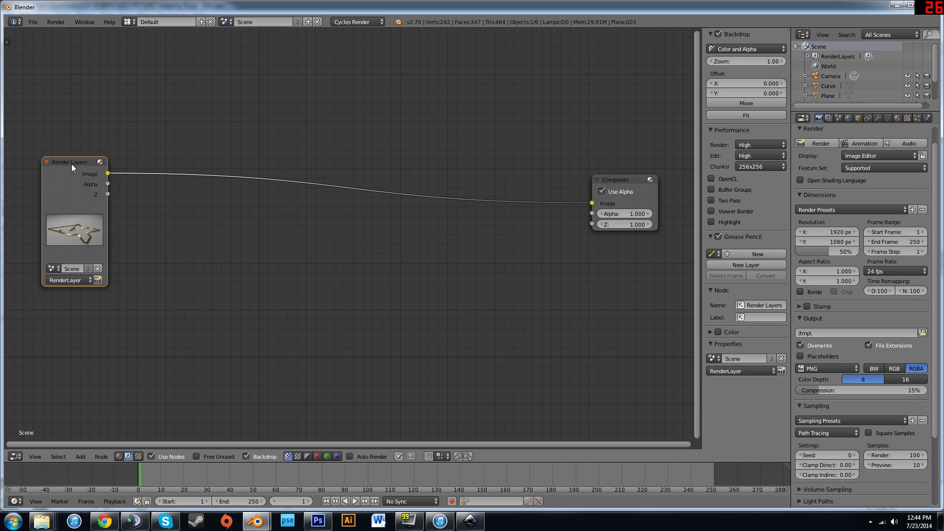
pyautogui.keyDown('ctrl'); pyautogui.keyDown('shift'); pyautogui.click(71, 167); pyautogui.keyUp('shift'); pyautogui.keyUp('ctrl')
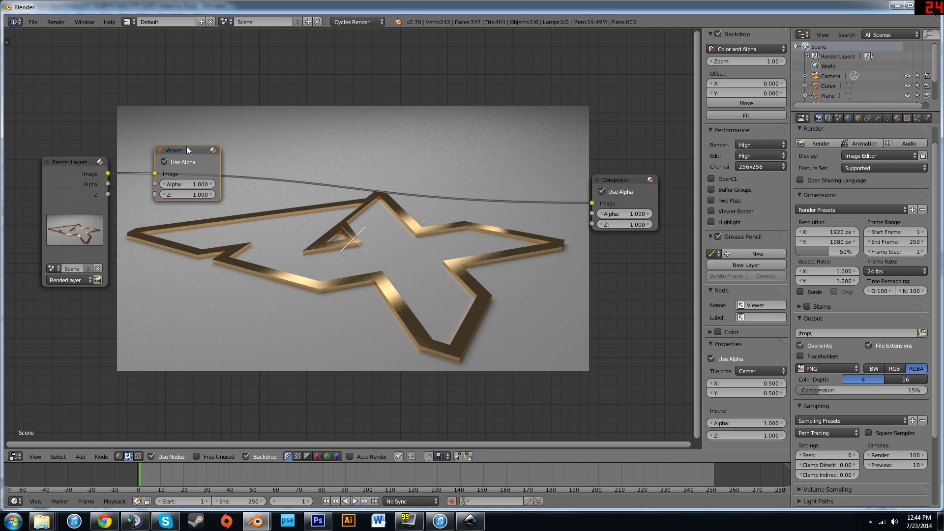
pyautogui.moveTo(187, 146); pyautogui.dragTo(634, 241)
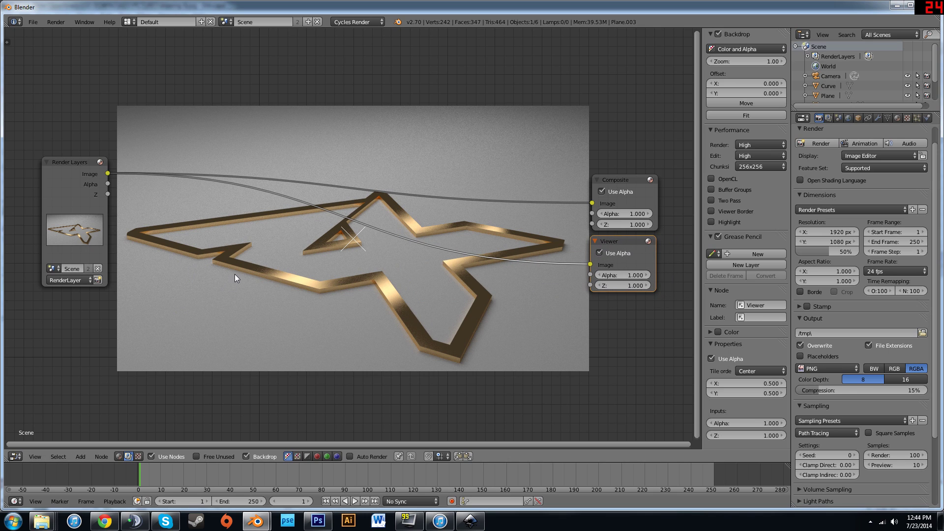
# Step: Insert a Glare node between Render Layers and Viewer with Threshold 0.500
pyautogui.hotkey('shift', 'a')
pyautogui.moveTo(207, 352)
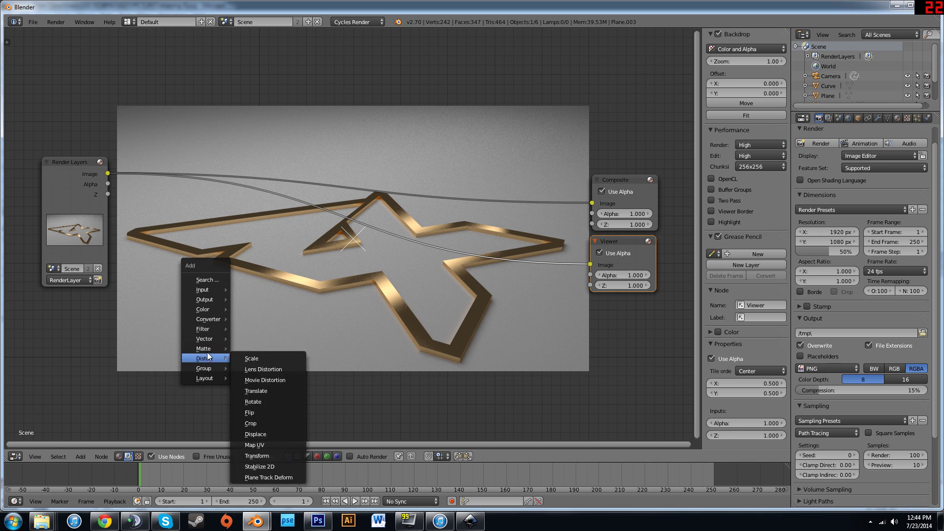
pyautogui.moveTo(213, 327)
pyautogui.click(267, 415)
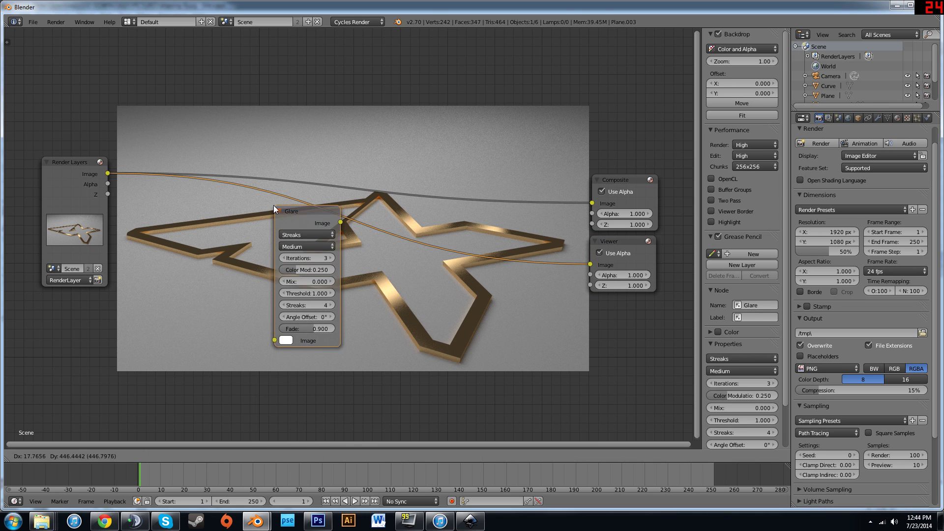
pyautogui.click(170, 203)
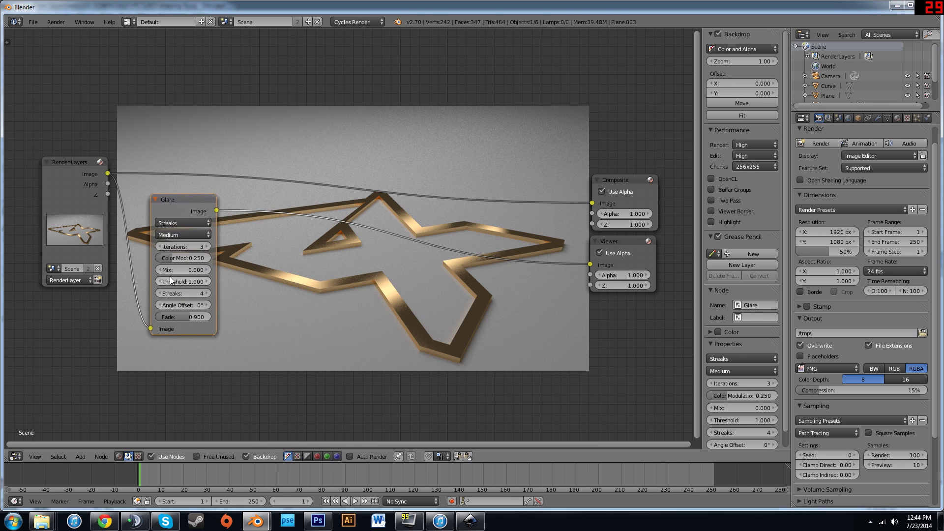
pyautogui.moveTo(170, 281); pyautogui.dragTo(161, 282)
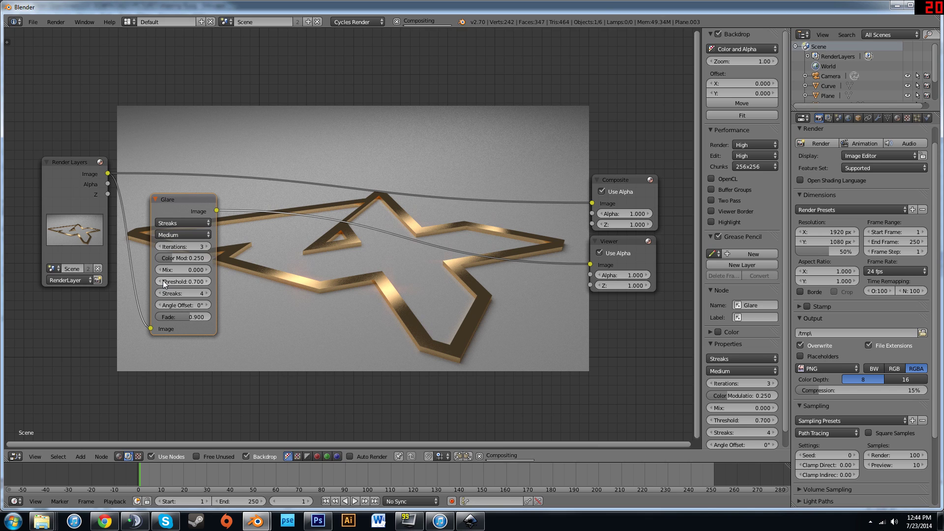
pyautogui.click(163, 281)
pyautogui.click(163, 281)
pyautogui.click(163, 282)
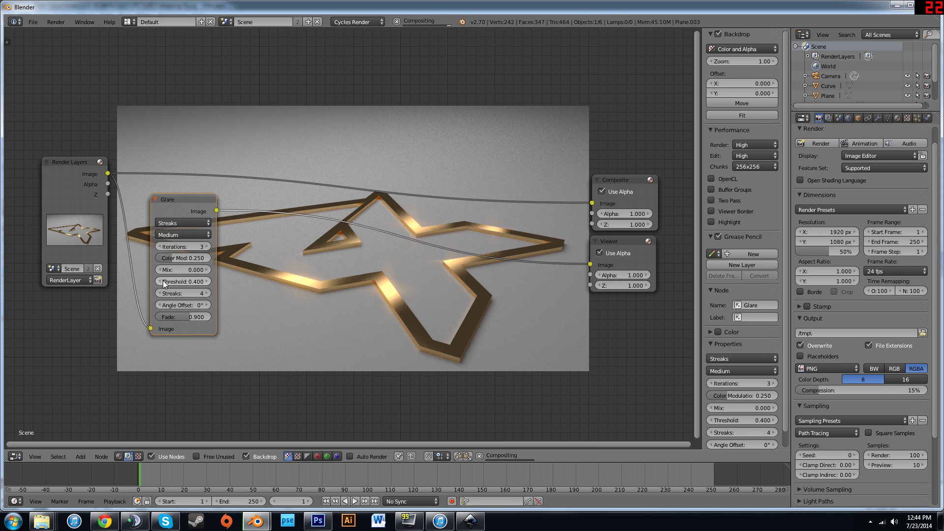
pyautogui.click(206, 282)
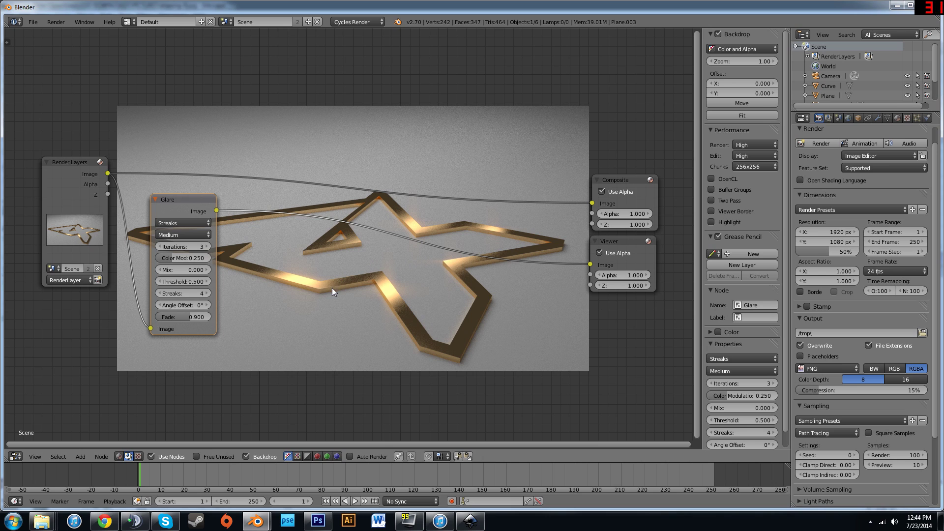
pyautogui.hotkey('shift', 'a')
# Step: Insert a Lens Distortion node between Glare and Viewer with Dispersion 1.000
pyautogui.moveTo(324, 321)
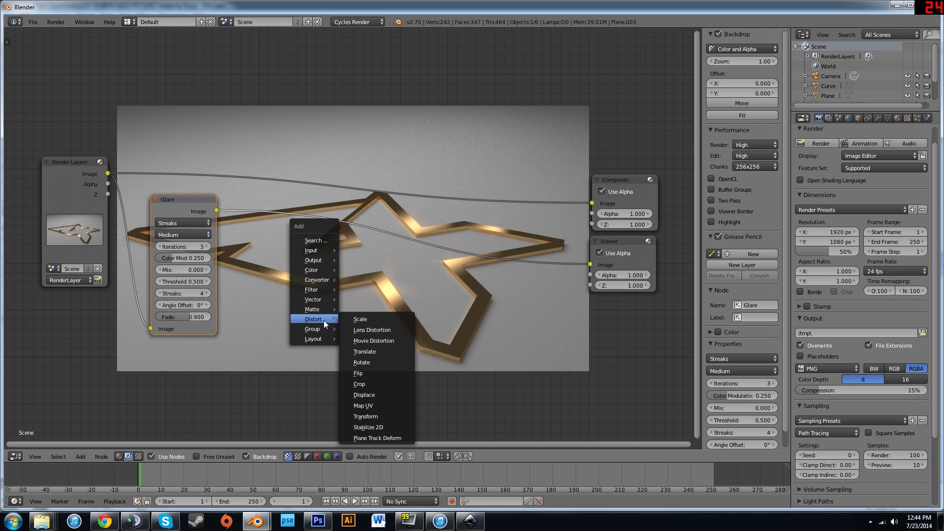
pyautogui.click(371, 330)
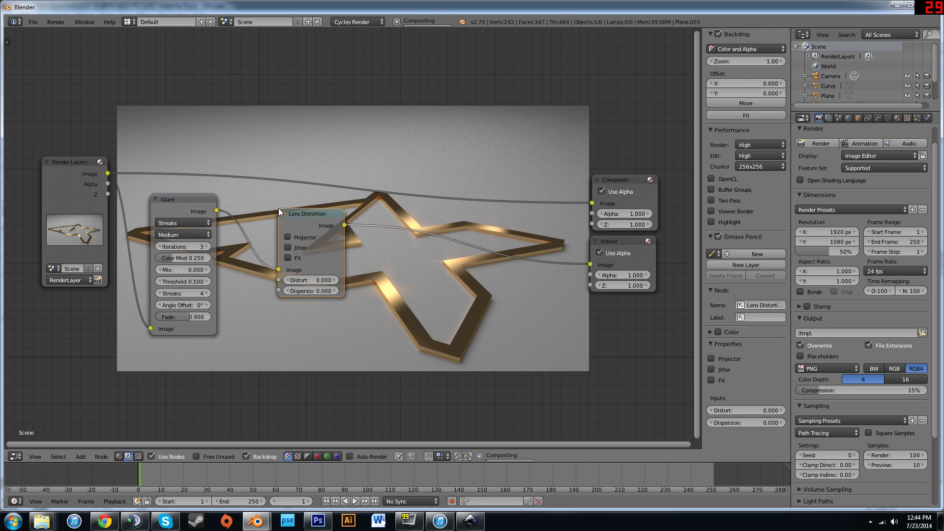
pyautogui.click(278, 213)
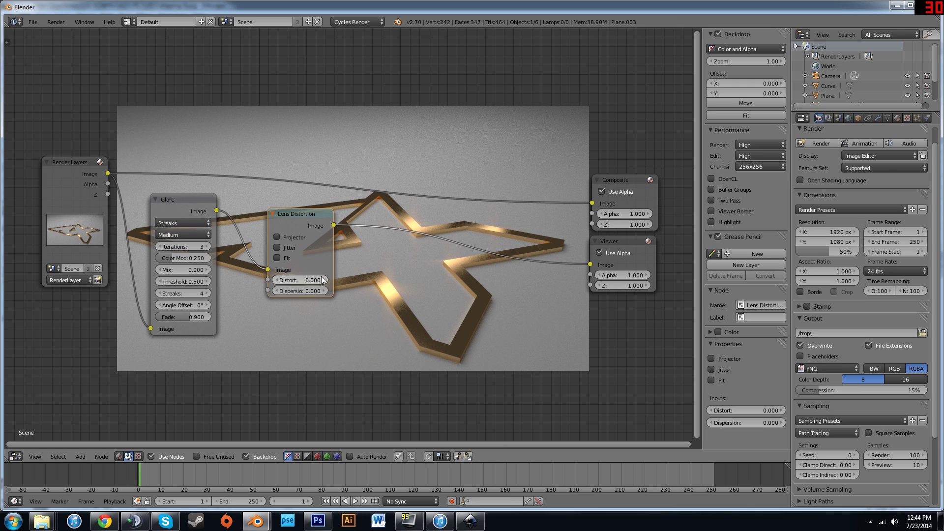
pyautogui.click(297, 291)
pyautogui.write('1')
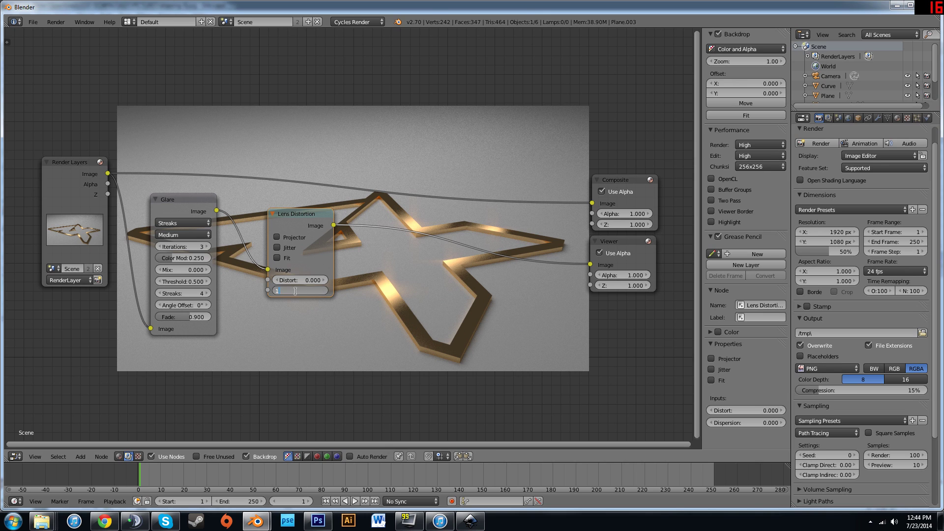
pyautogui.press('Return')
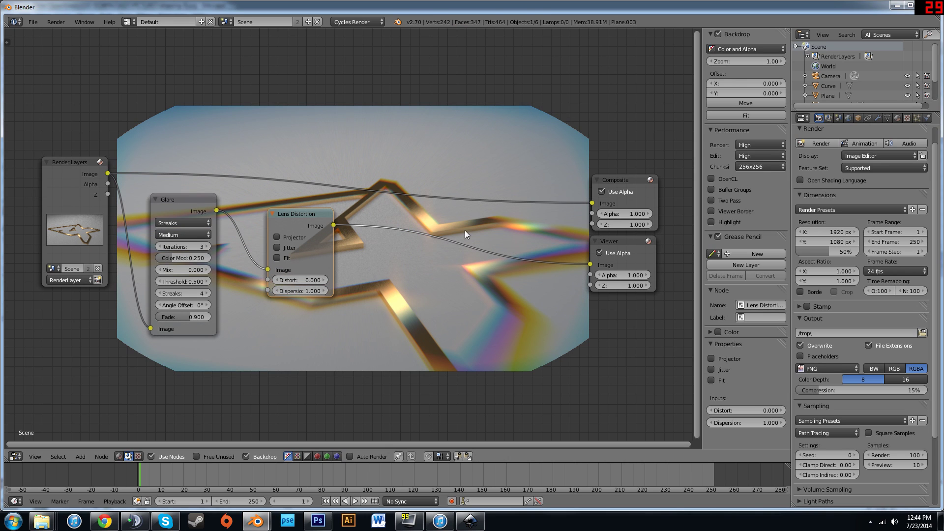
# Step: Reduce the Lens Distortion dispersion to 0.050
pyautogui.scroll(1, 429, 270)
pyautogui.moveTo(415, 255); pyautogui.dragTo(325, 154, button='middle')
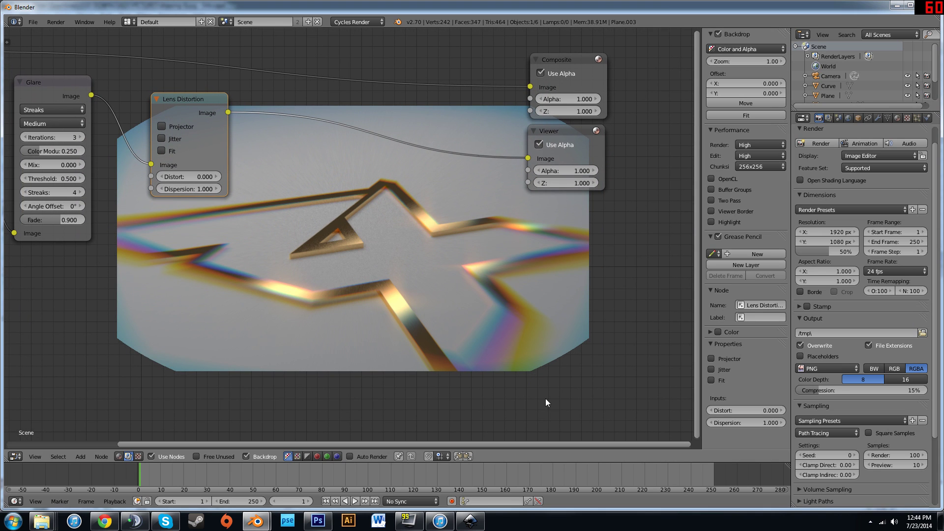
pyautogui.moveTo(183, 188); pyautogui.dragTo(213, 256, button='middle')
pyautogui.click(217, 257)
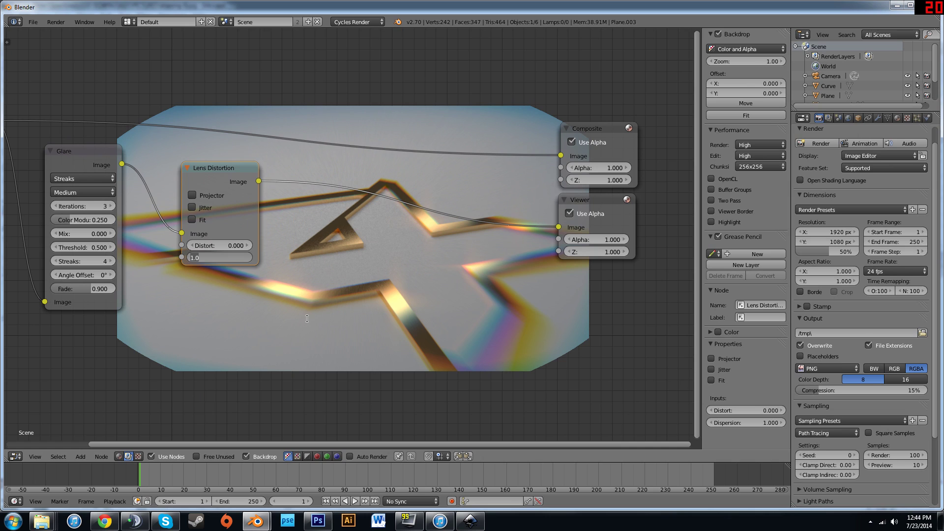
pyautogui.write('0.05')
pyautogui.press('Return')
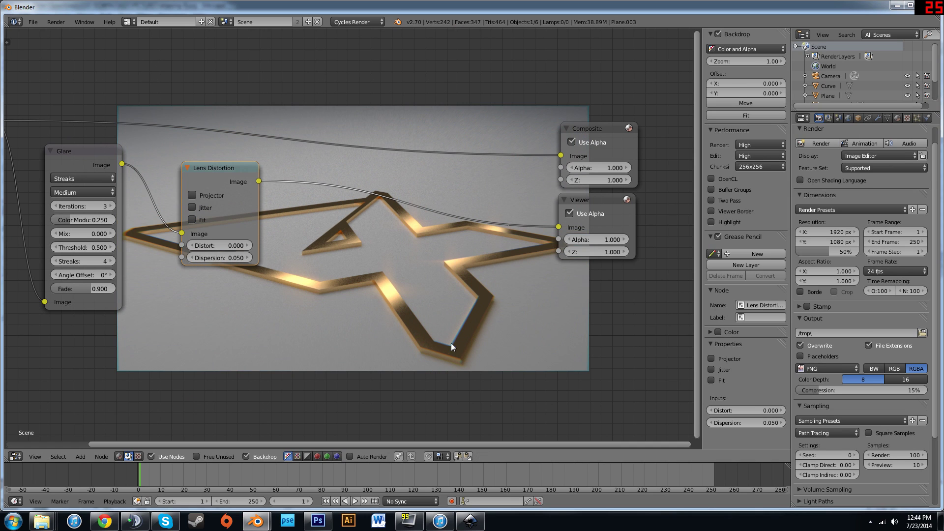
pyautogui.moveTo(397, 272); pyautogui.dragTo(398, 309, button='middle')
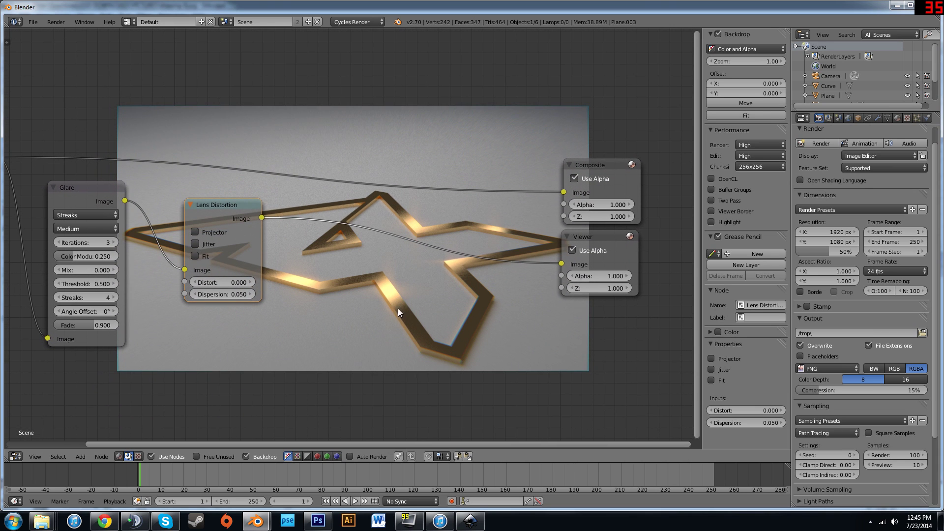
pyautogui.hotkey('shift', 'a')
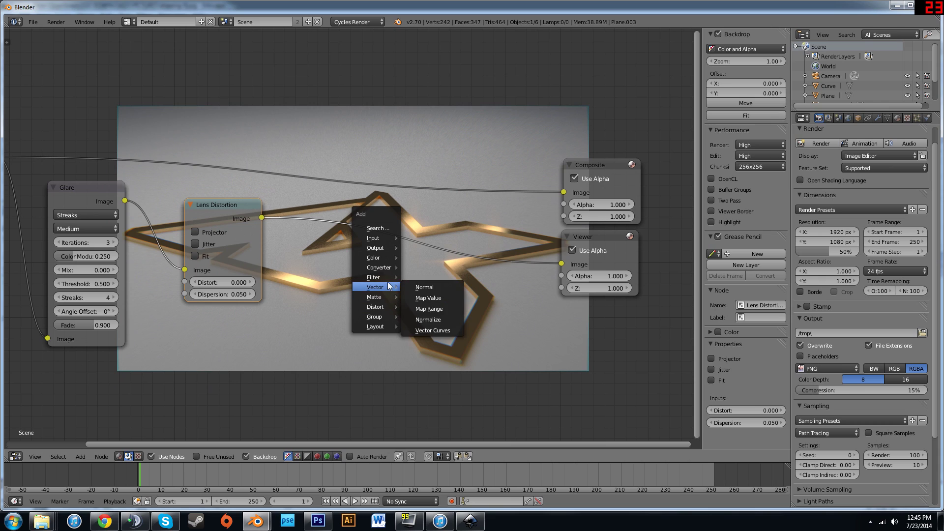
pyautogui.moveTo(387, 278)
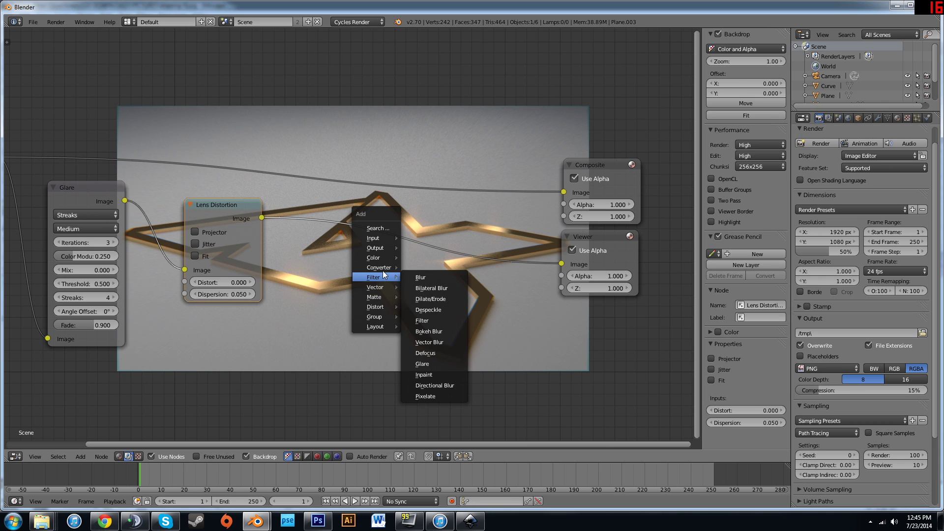
# Step: Add a Hue Saturation Value node, delete it, and preview Lens Distortion in the Viewer
pyautogui.moveTo(382, 257)
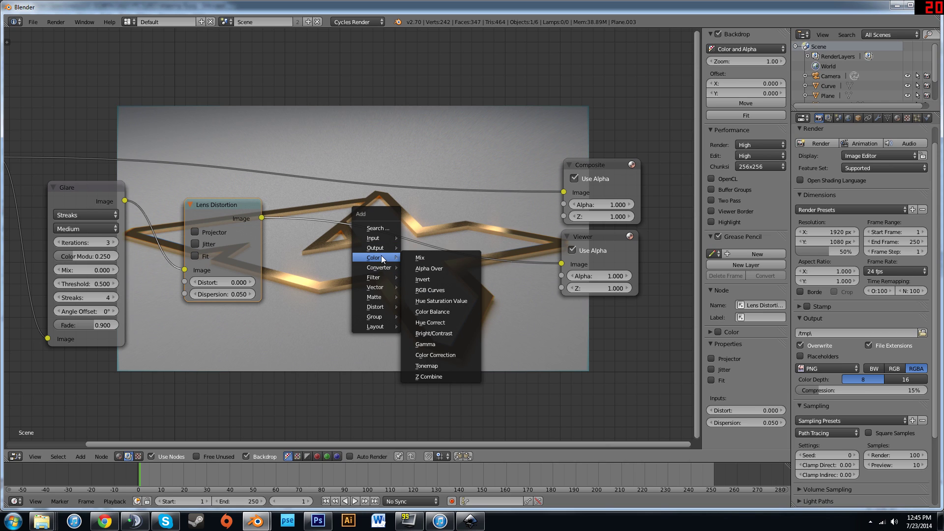
pyautogui.click(437, 300)
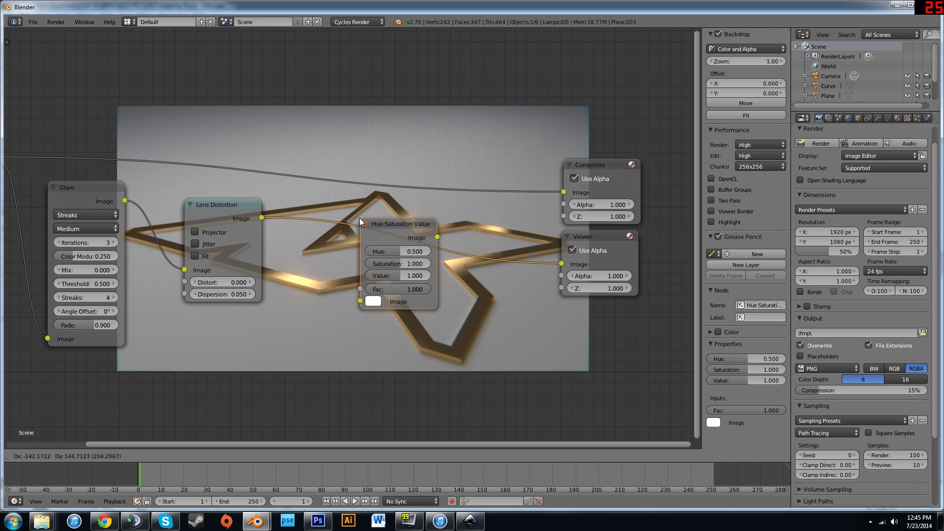
pyautogui.click(382, 221)
pyautogui.press('x')
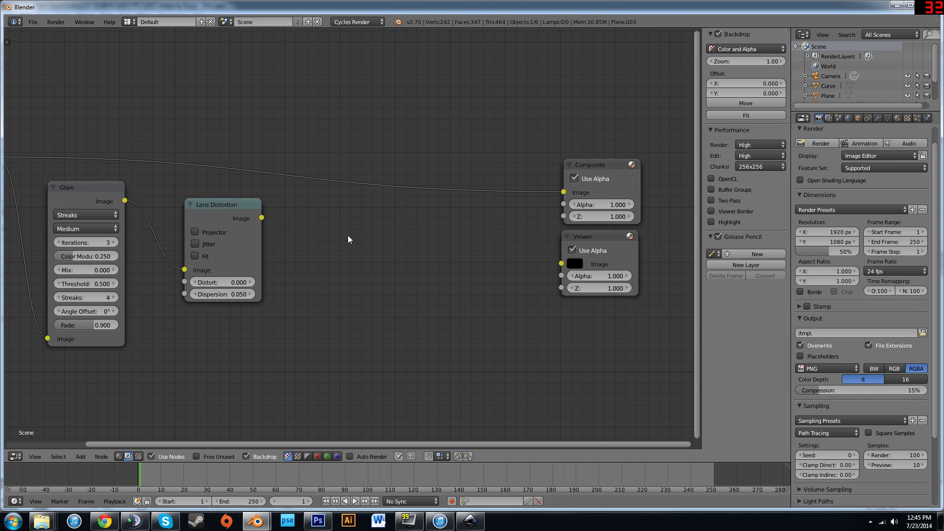
pyautogui.keyDown('ctrl'); pyautogui.keyDown('shift'); pyautogui.click(241, 203); pyautogui.keyUp('shift'); pyautogui.keyUp('ctrl')
# Step: Add an RGB Curves node fed by Lens Distortion and move it right and down
pyautogui.hotkey('shift', 'a')
pyautogui.moveTo(334, 295)
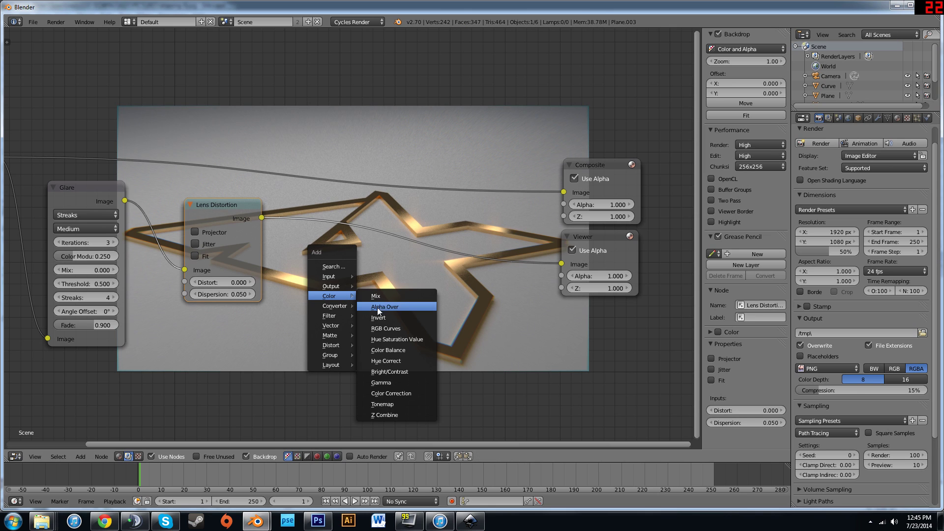
pyautogui.click(396, 326)
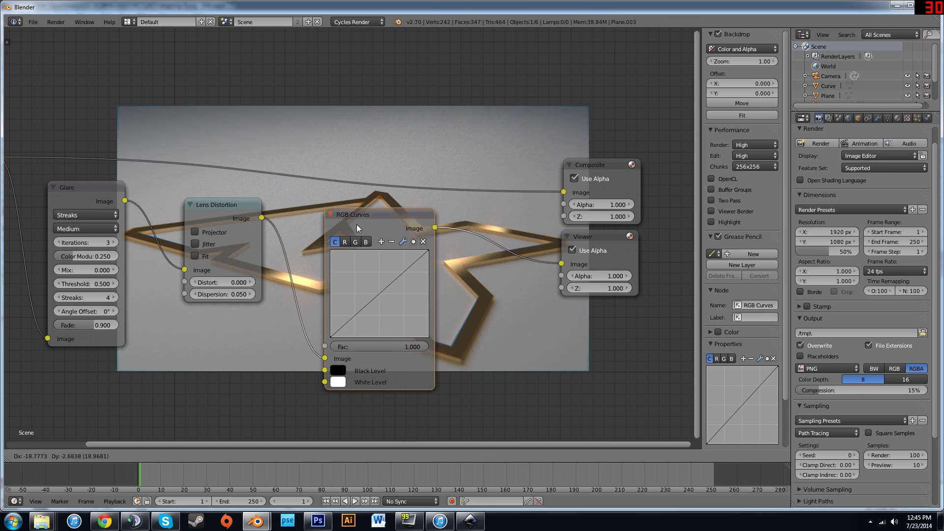
pyautogui.click(358, 229)
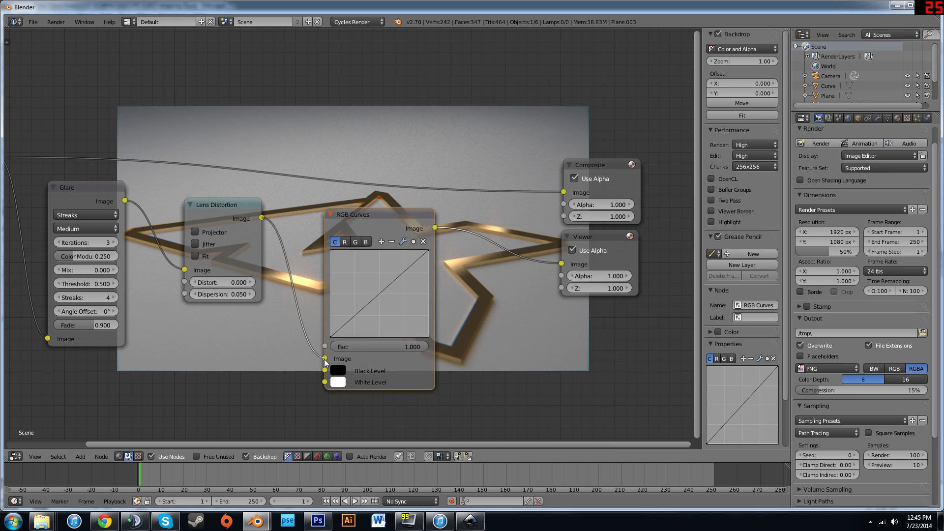
pyautogui.moveTo(323, 359)
pyautogui.mouseDown()
pyautogui.moveTo(336, 365)
pyautogui.moveTo(321, 358)
pyautogui.mouseUp()
pyautogui.moveTo(387, 213); pyautogui.dragTo(456, 253)
pyautogui.scroll(-3, 457, 253)
# Step: Move the RGB Curves node into view, clear the layout off the logo, and hide the sidebar
pyautogui.click(120, 190)
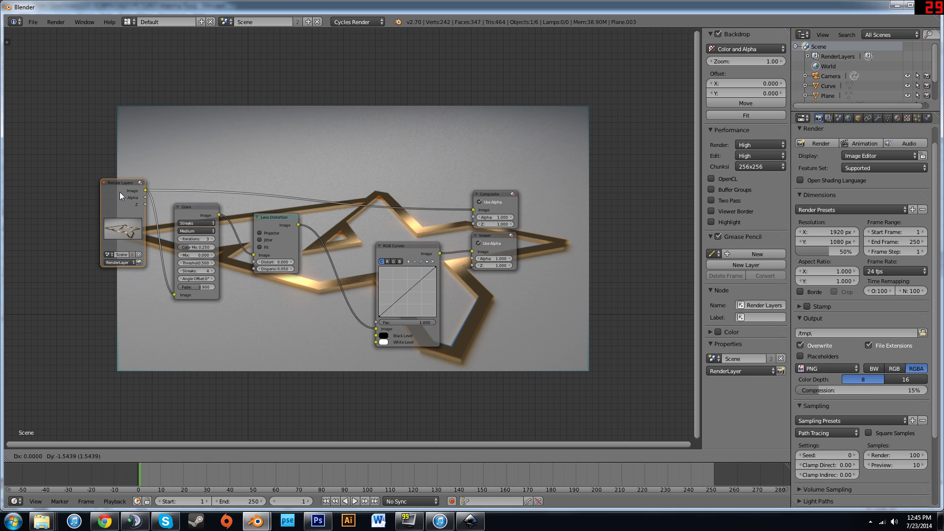
pyautogui.click(266, 219)
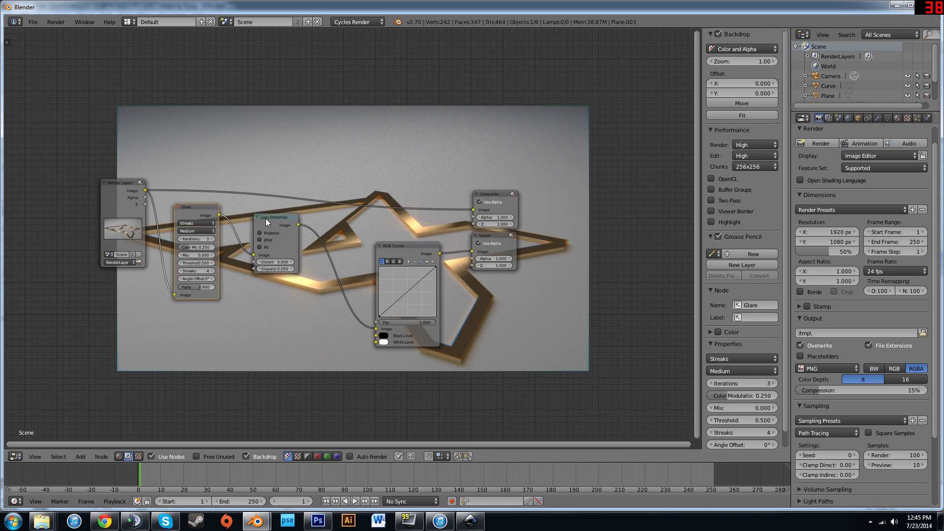
pyautogui.scroll(2, 421, 252)
pyautogui.moveTo(510, 291); pyautogui.dragTo(455, 250, button='middle')
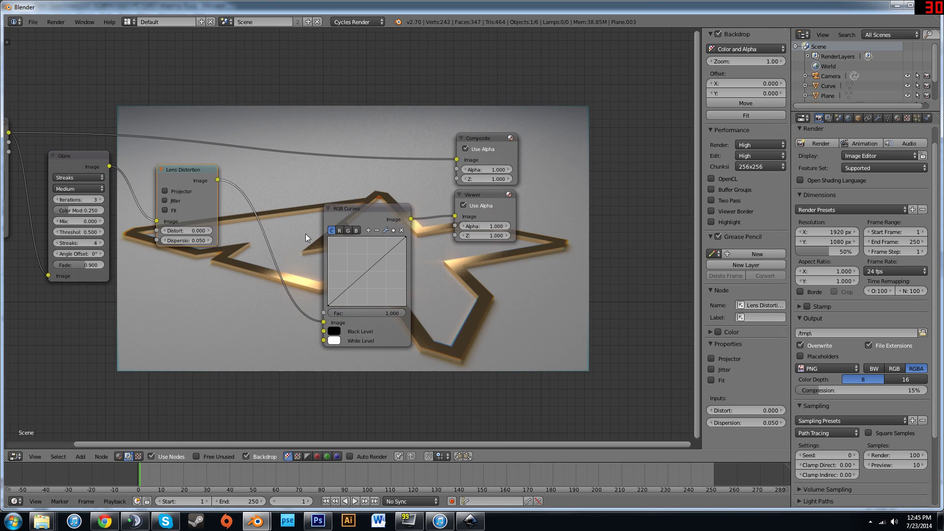
pyautogui.click(340, 230)
pyautogui.click(348, 231)
pyautogui.click(356, 231)
pyautogui.moveTo(354, 211); pyautogui.dragTo(296, 173)
pyautogui.moveTo(407, 184); pyautogui.dragTo(270, 96, button='middle')
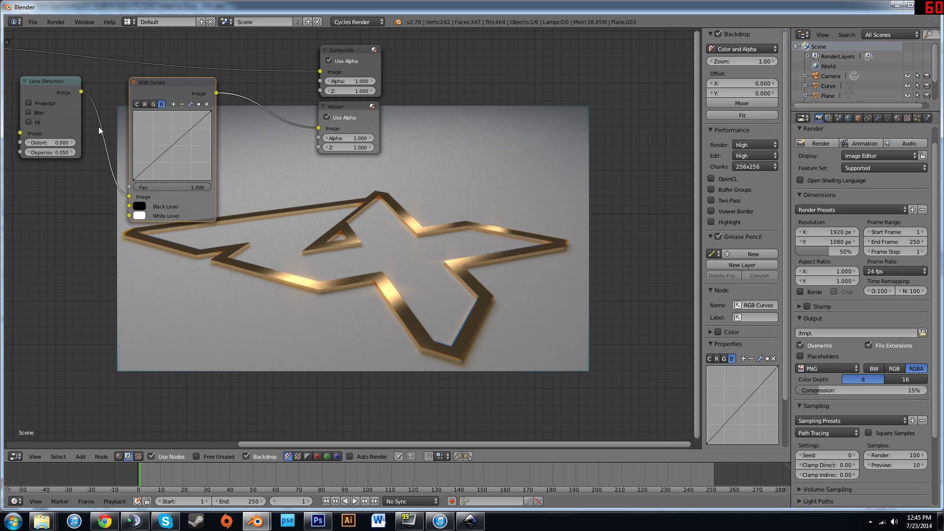
pyautogui.click(137, 104)
pyautogui.press('n')
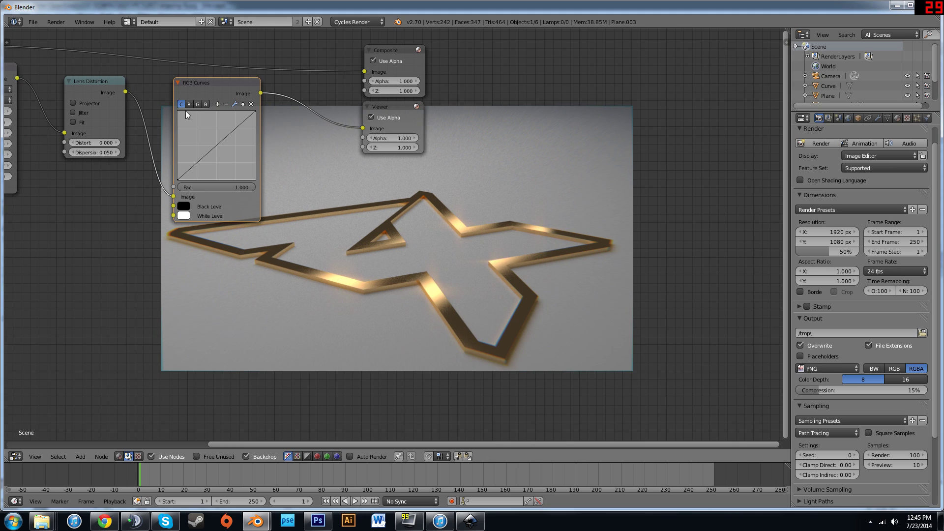
# Step: Shape an S-curve on the combined channel and raise the blue curve for a bluish tint
pyautogui.moveTo(199, 165); pyautogui.dragTo(203, 164)
pyautogui.moveTo(245, 129); pyautogui.dragTo(235, 127)
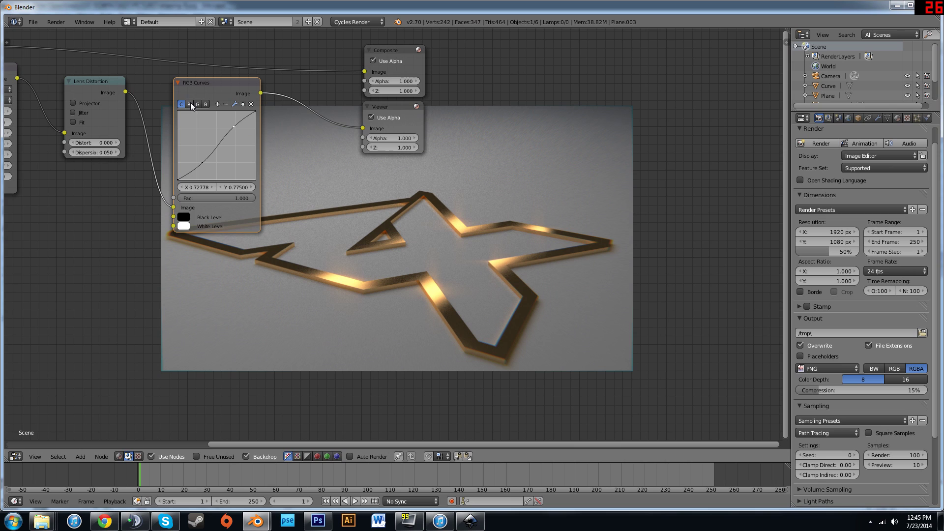
pyautogui.click(205, 104)
pyautogui.click(236, 129)
pyautogui.moveTo(235, 129); pyautogui.dragTo(229, 126)
# Step: Connect the RGB Curves output to Composite and move the output nodes right
pyautogui.moveTo(499, 254); pyautogui.dragTo(627, 383, button='middle')
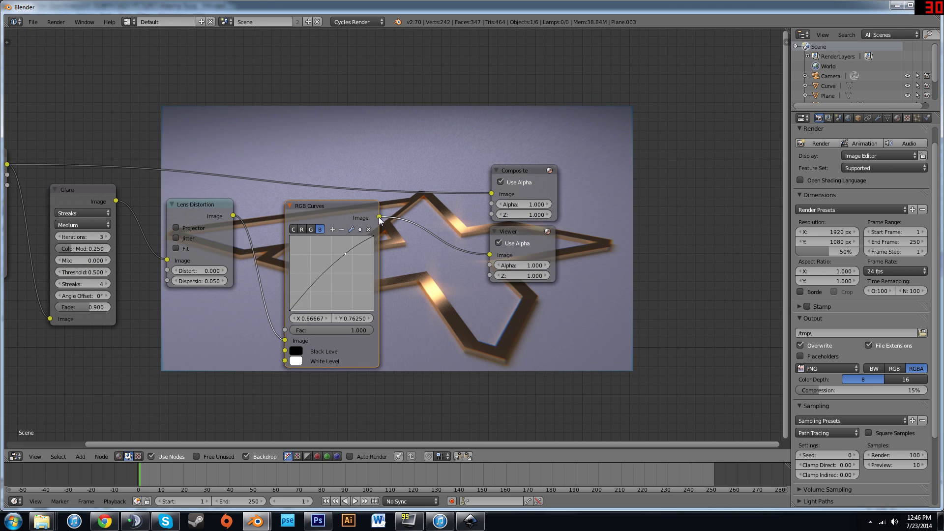
pyautogui.moveTo(379, 217); pyautogui.dragTo(541, 192)
pyautogui.moveTo(517, 232); pyautogui.dragTo(563, 227)
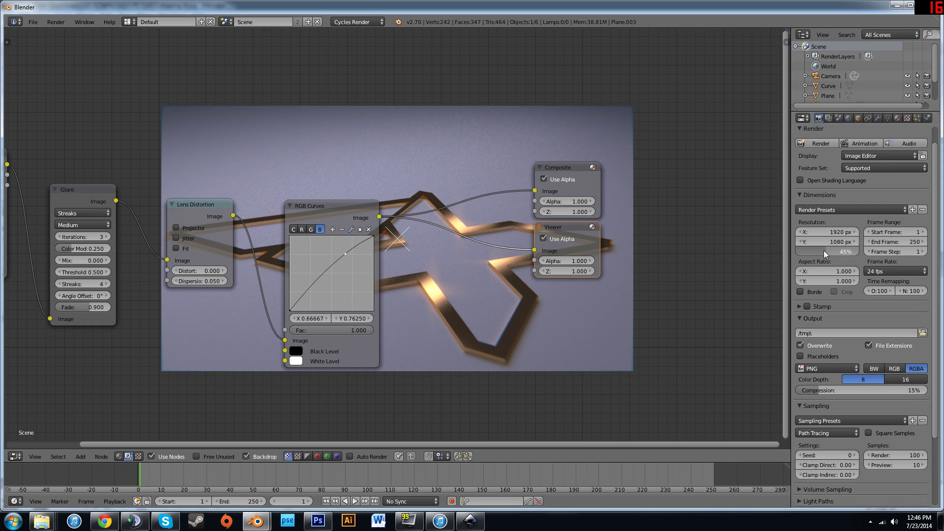
# Step: Set render size to 100% (1920×1080) and 500 samples, then render the final image
pyautogui.moveTo(824, 250); pyautogui.dragTo(890, 250)
pyautogui.click(830, 232)
pyautogui.press('Return')
pyautogui.scroll(-5, 861, 231)
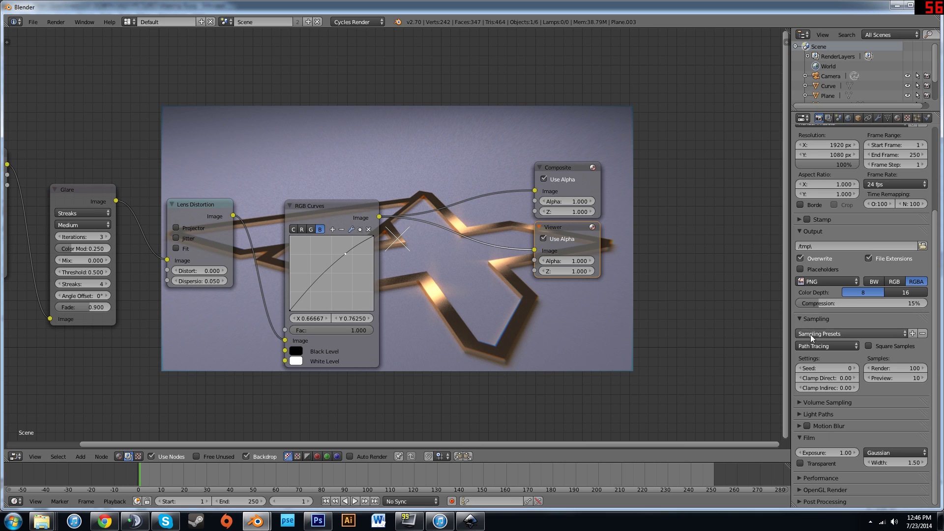
pyautogui.click(890, 365)
pyautogui.write('500')
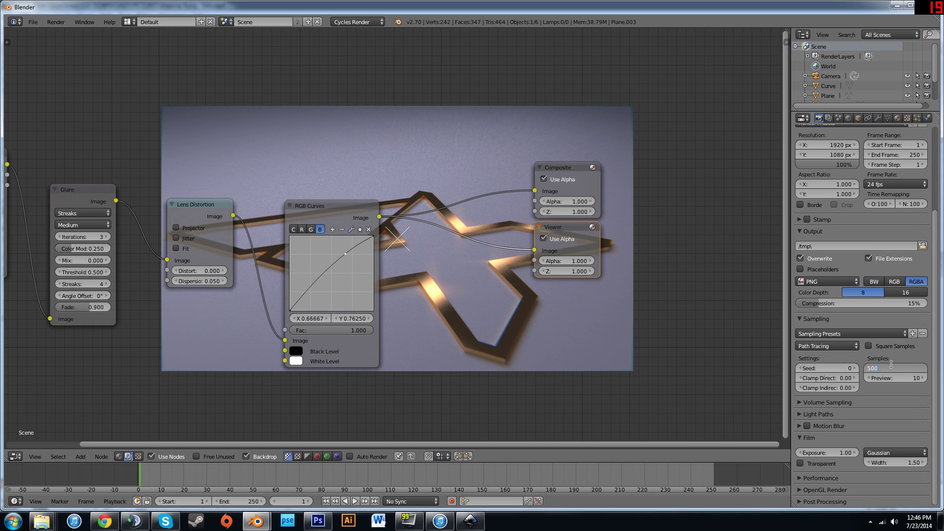
pyautogui.press('Return')
pyautogui.scroll(6, 858, 256)
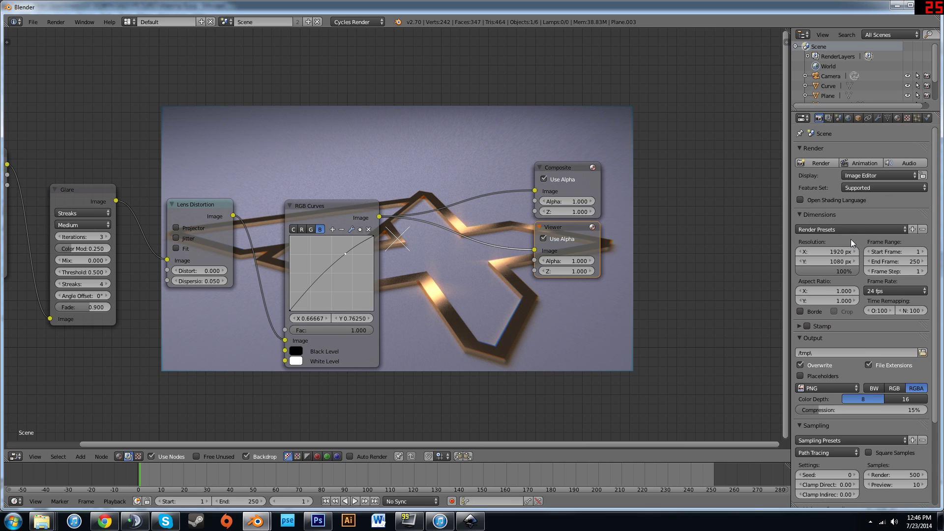
pyautogui.click(822, 163)
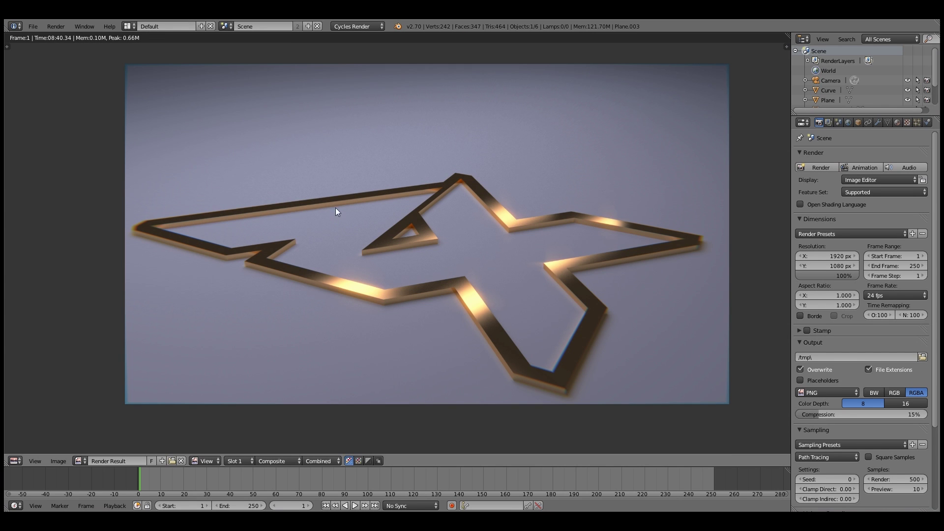
pyautogui.click(58, 461)
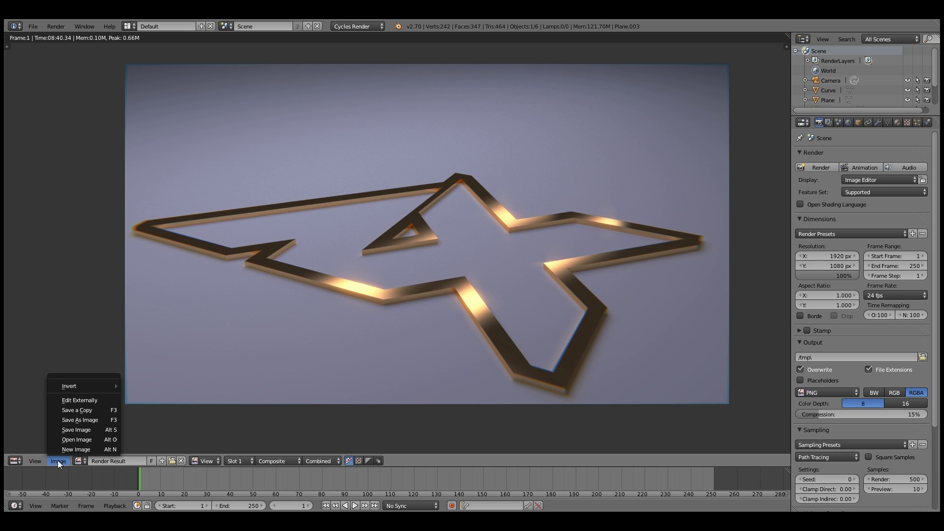
pyautogui.click(96, 417)
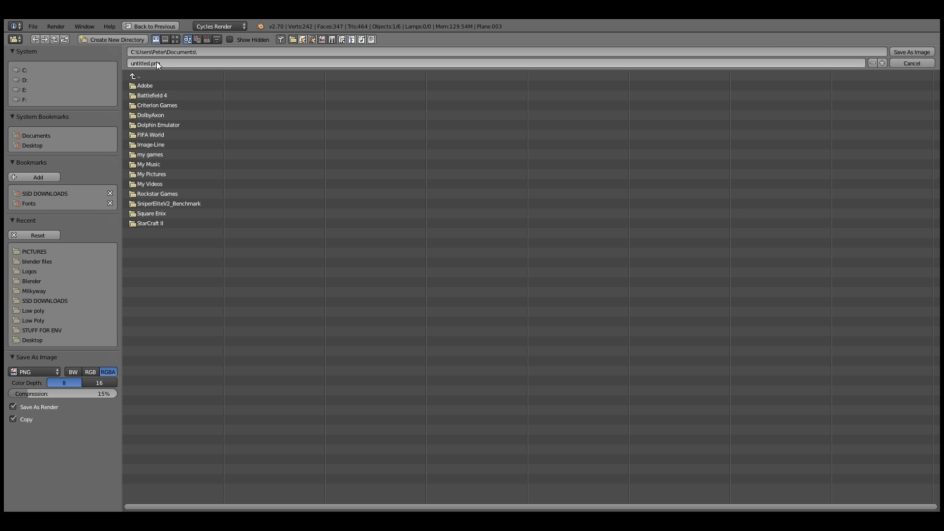
pyautogui.click(920, 63)
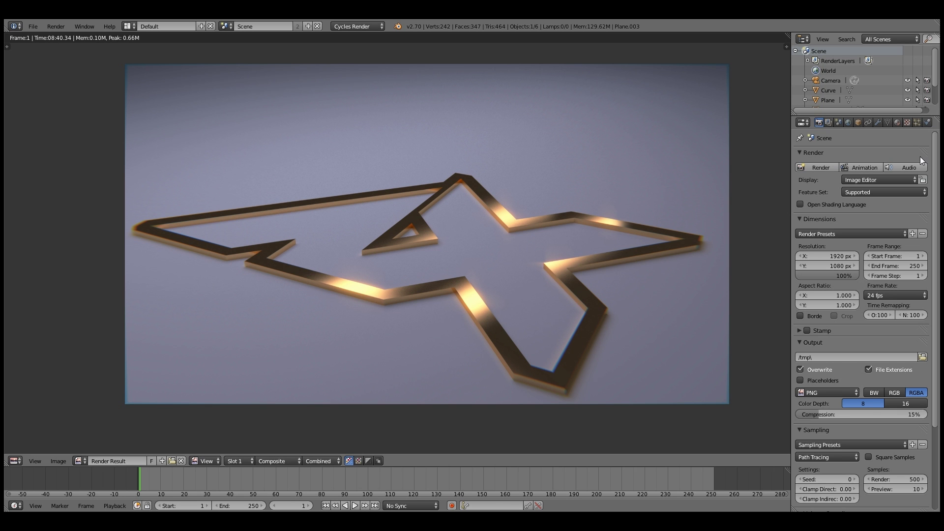
pyautogui.click(813, 391)
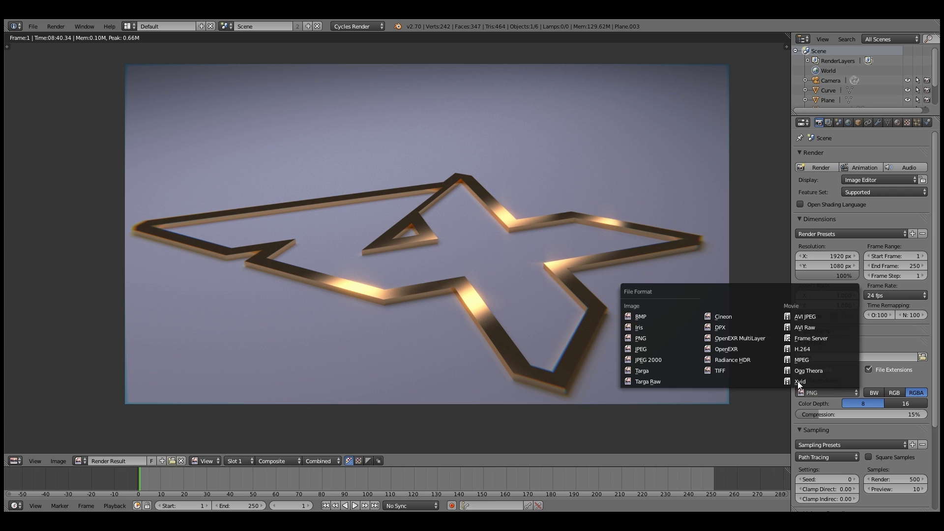
pyautogui.click(837, 400)
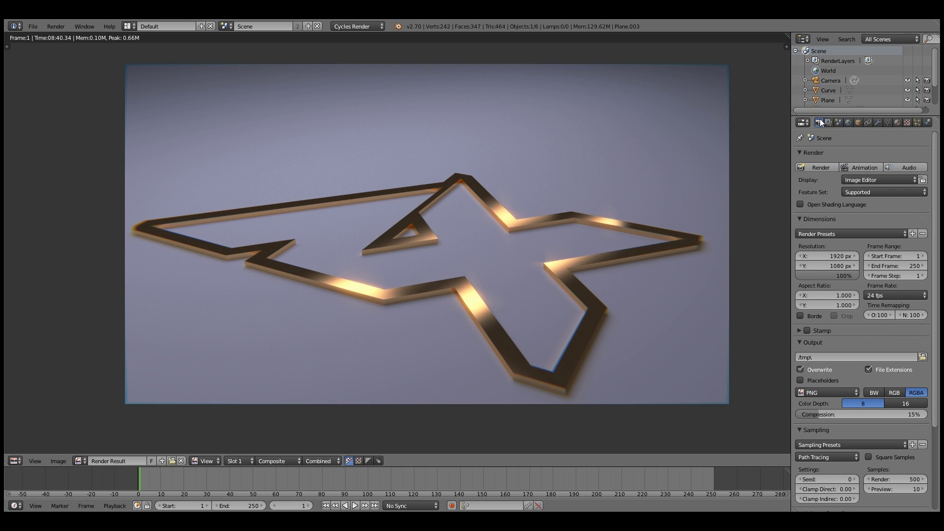
pyautogui.click(825, 391)
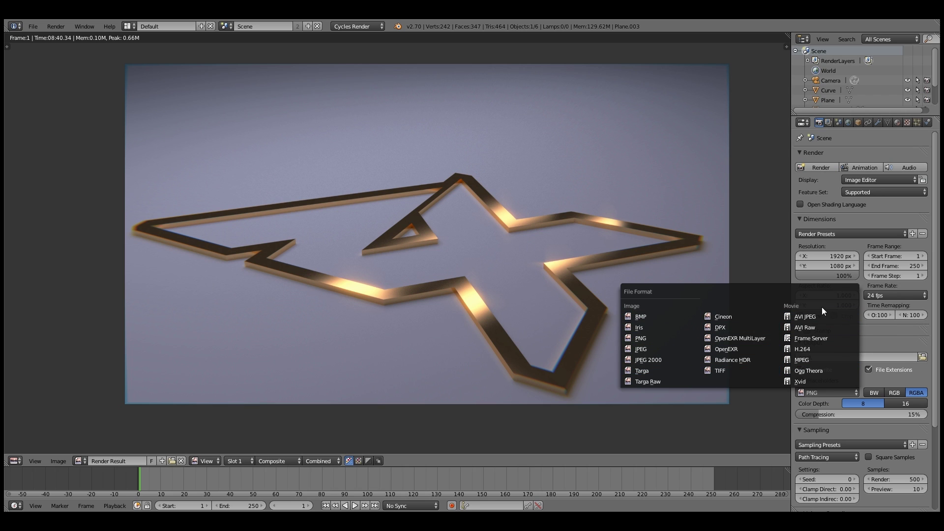
pyautogui.scroll(-4, 890, 341)
pyautogui.scroll(4, 890, 340)
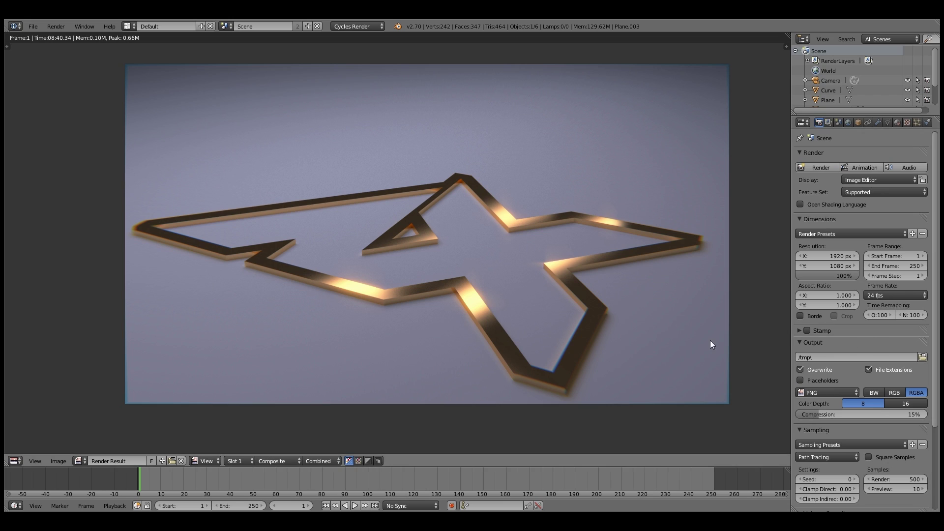